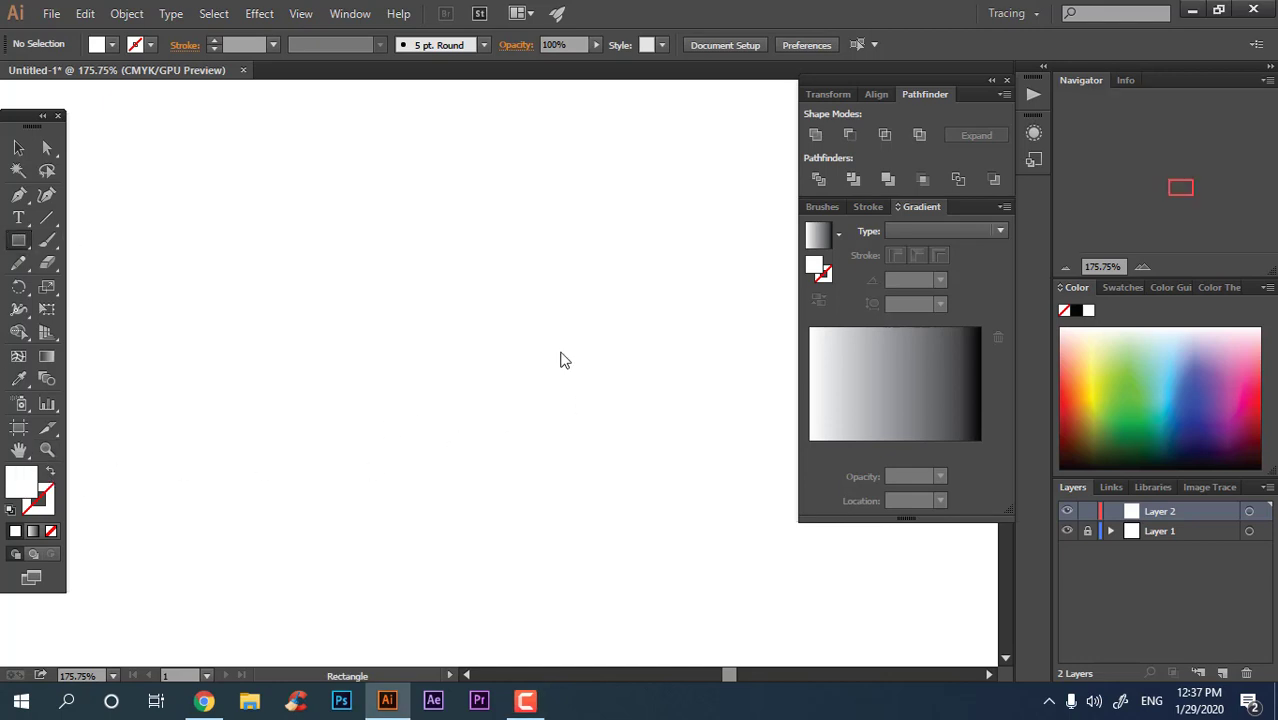
# Set the fill colour to dark brown #7C594A in the Color Picker
pyautogui.click(691, 499)
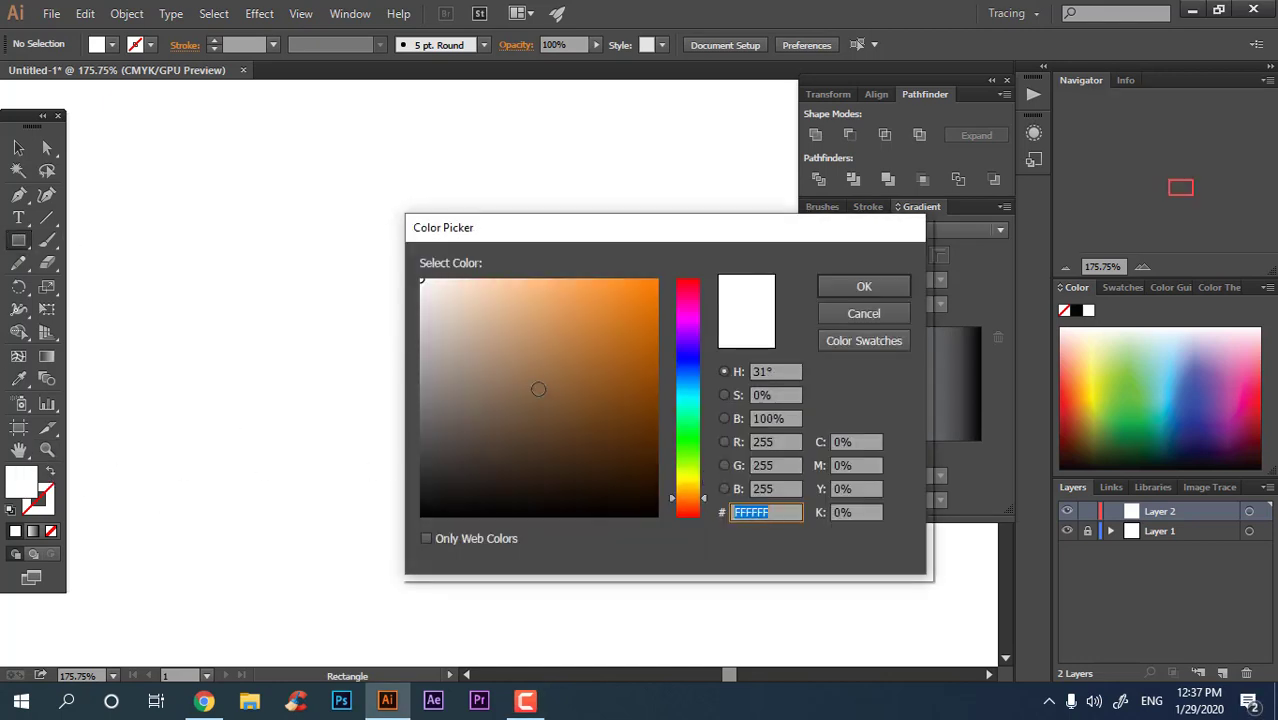
pyautogui.moveTo(538, 389); pyautogui.dragTo(524, 406)
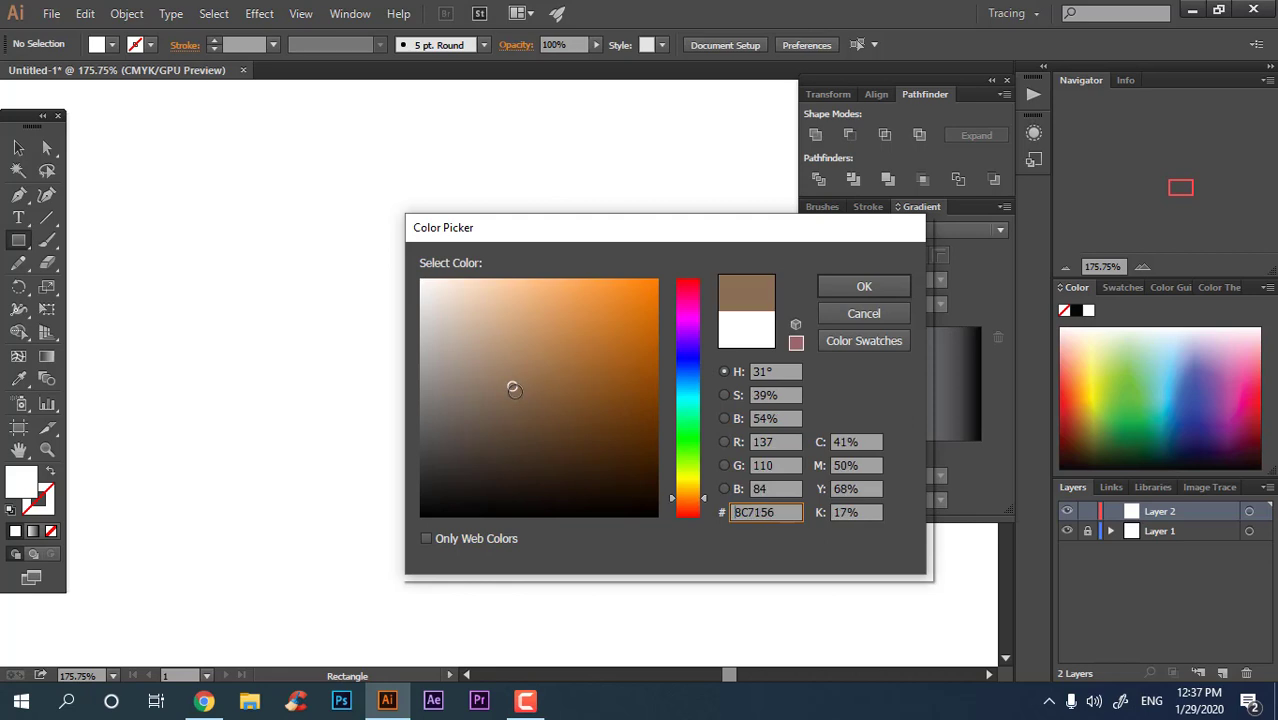
pyautogui.click(696, 506)
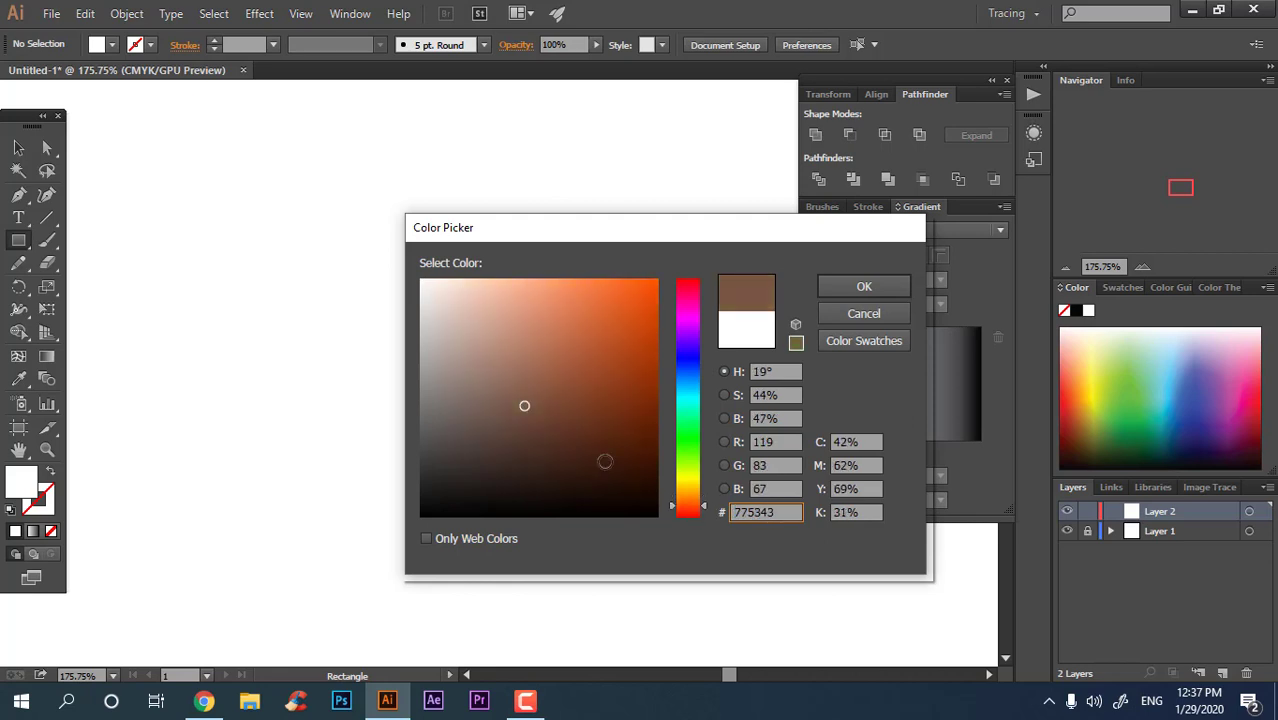
pyautogui.click(847, 290)
# Draw a long thin rectangle near the top of the page and round its ends fully
pyautogui.moveTo(208, 190)
pyautogui.mouseDown()
pyautogui.moveTo(655, 225)
pyautogui.moveTo(582, 219)
pyautogui.mouseUp()
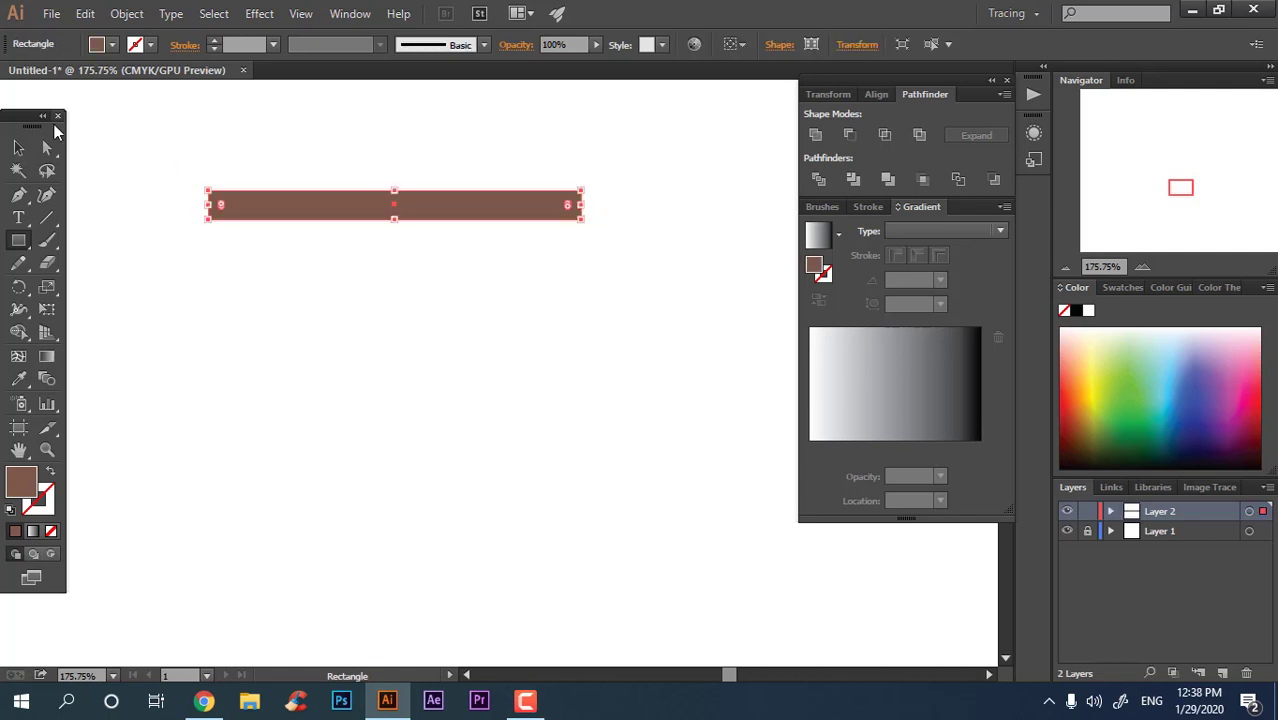
pyautogui.click(46, 147)
pyautogui.moveTo(224, 205); pyautogui.dragTo(656, 226)
pyautogui.click(815, 134)
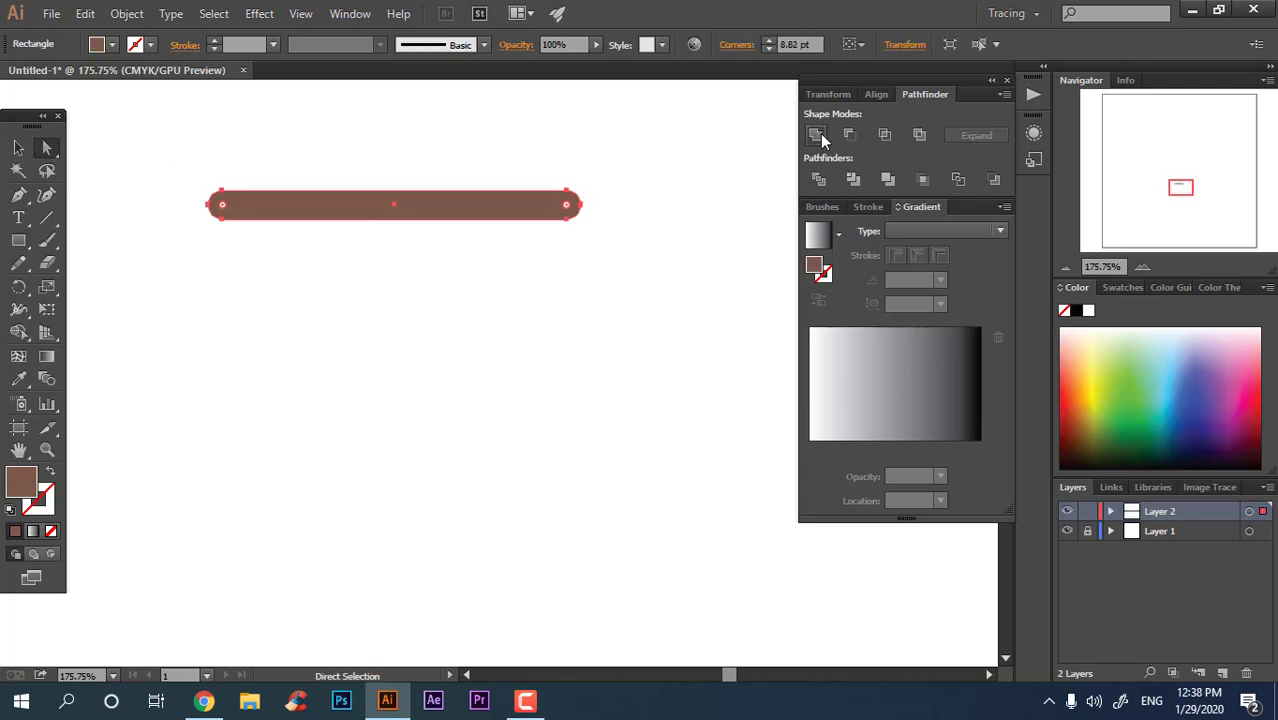
pyautogui.click(22, 148)
pyautogui.click(456, 247)
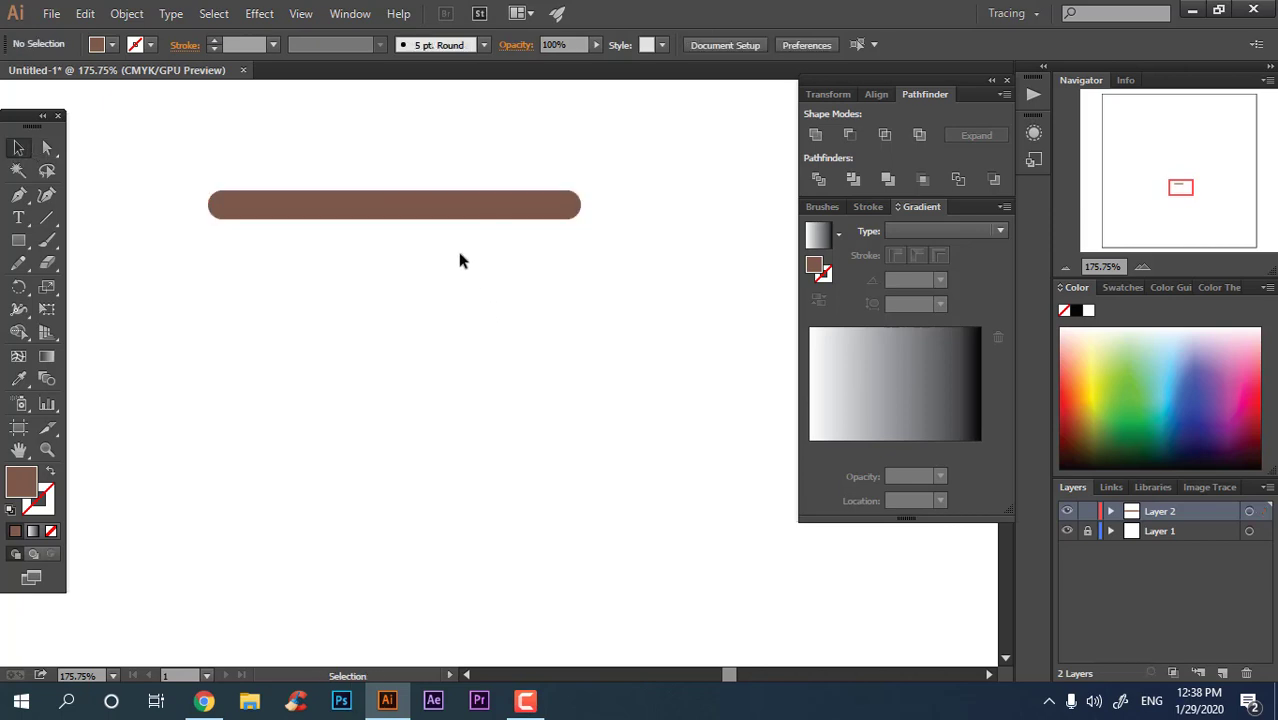
# Zoom in and draw a slightly narrower strip just beneath the brown bar
pyautogui.press('z')
pyautogui.click(307, 251)
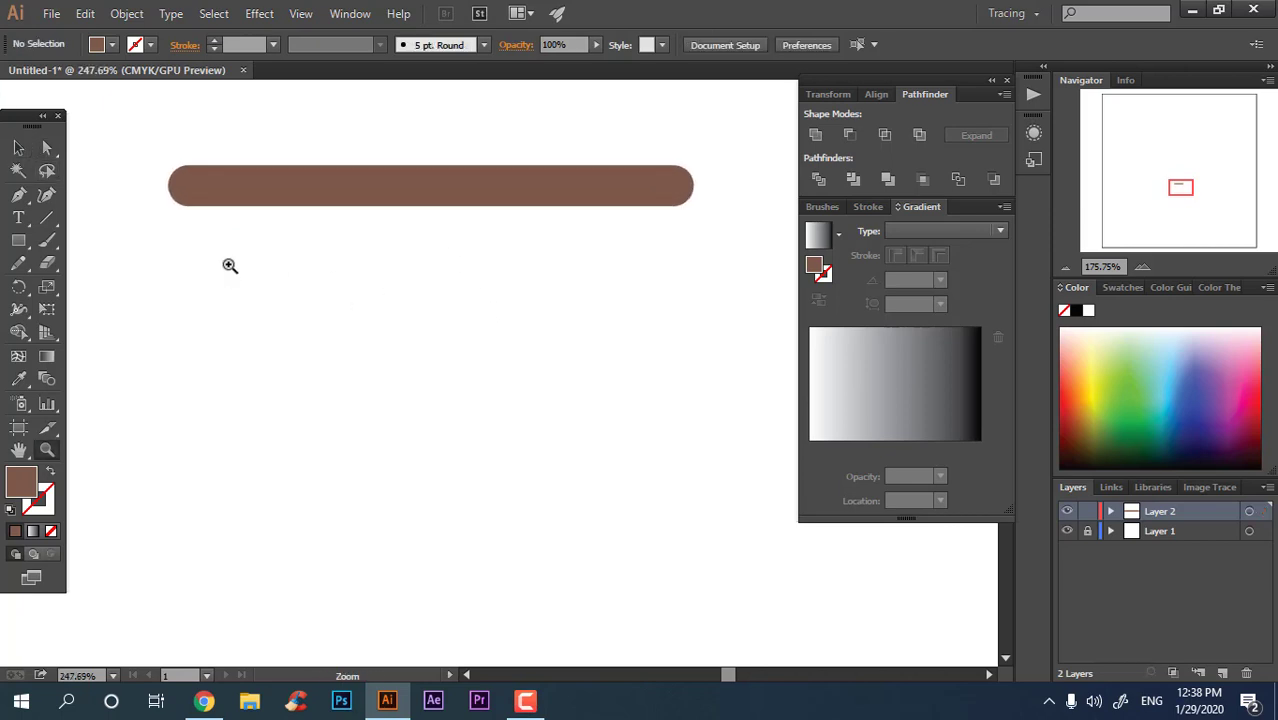
pyautogui.click(18, 240)
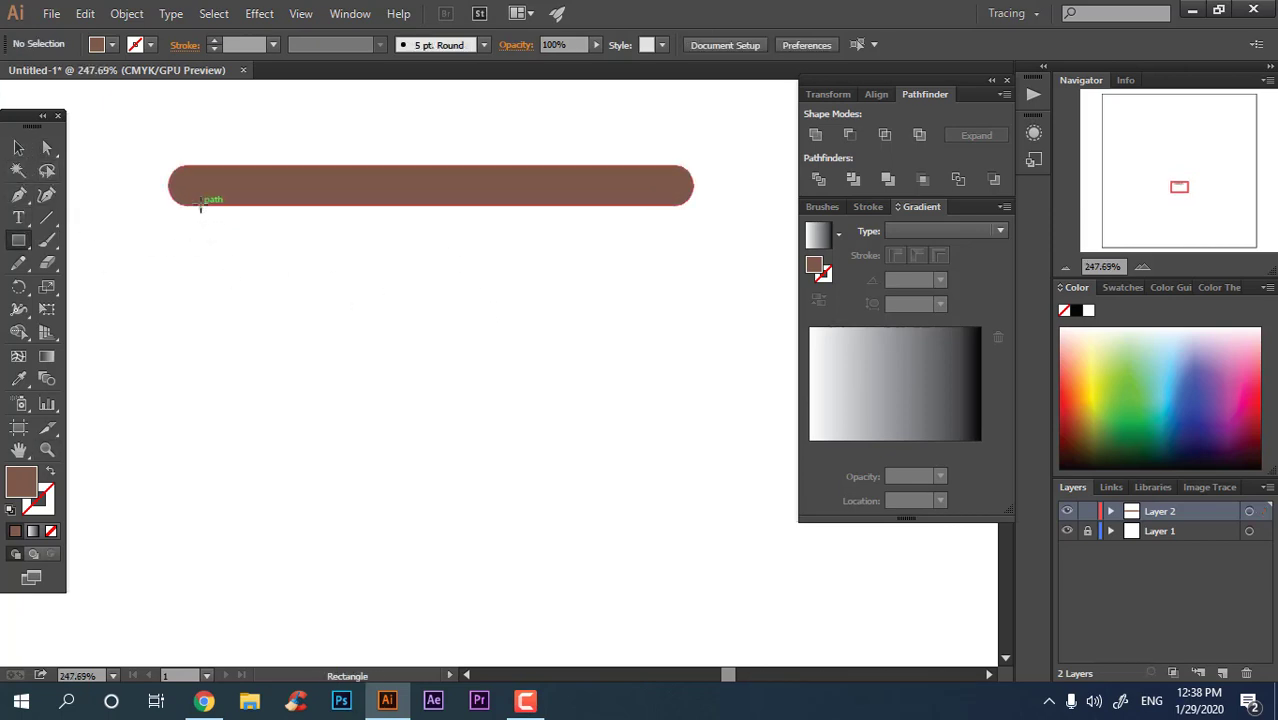
pyautogui.moveTo(200, 207)
pyautogui.mouseDown()
pyautogui.moveTo(364, 243)
pyautogui.moveTo(661, 239)
pyautogui.mouseUp()
# Fill the new strip with pale sandy yellow #C9B86F
pyautogui.doubleClick(19, 482)
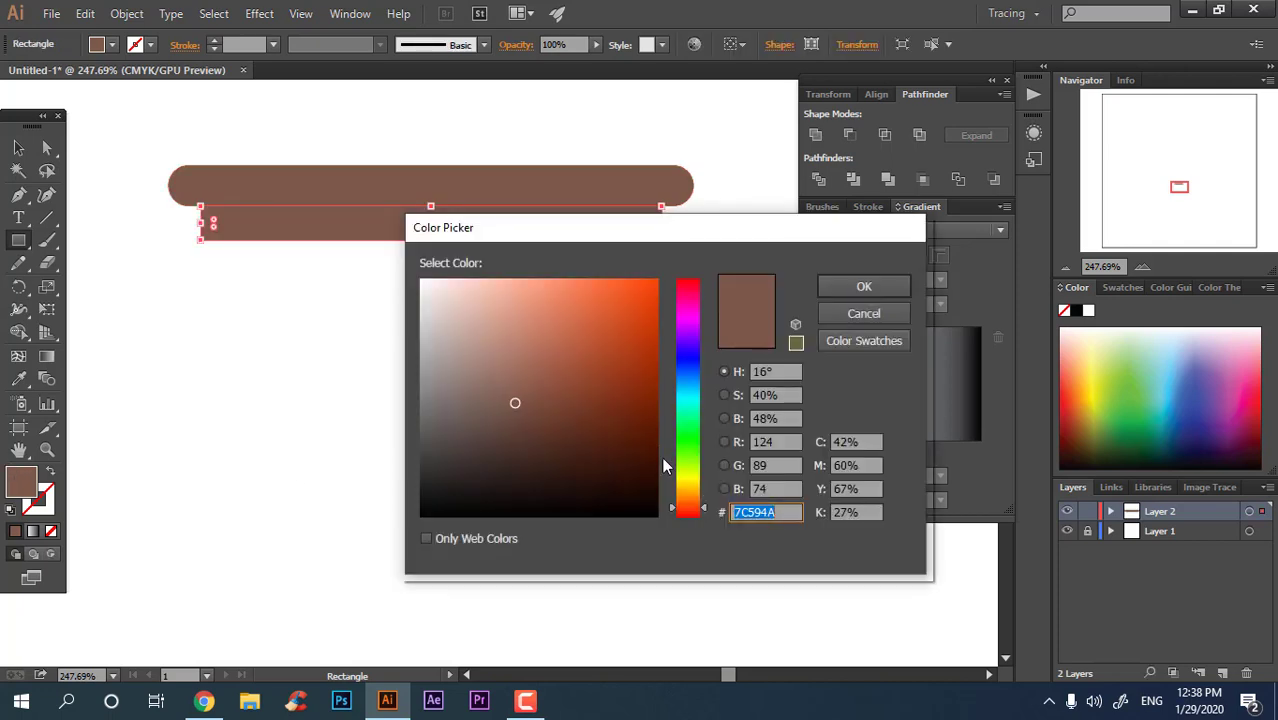
pyautogui.moveTo(684, 497); pyautogui.dragTo(686, 488)
pyautogui.moveTo(515, 403); pyautogui.dragTo(528, 329)
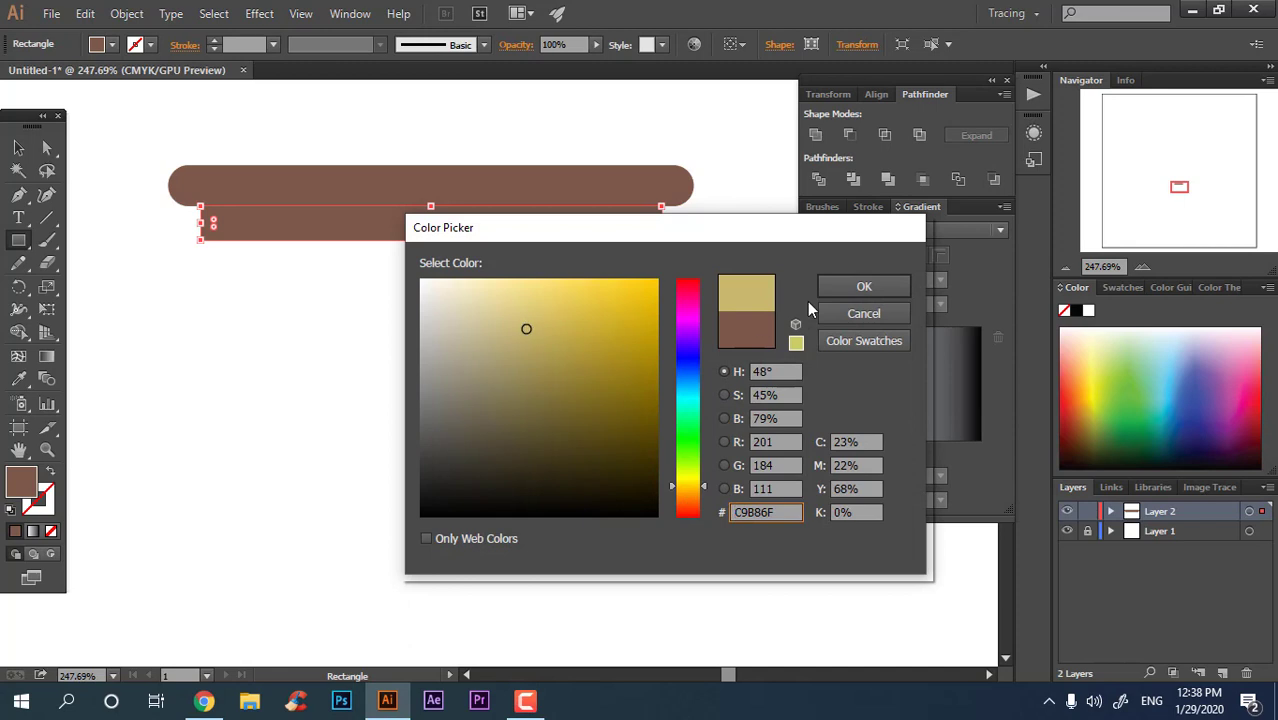
pyautogui.click(864, 286)
pyautogui.click(18, 148)
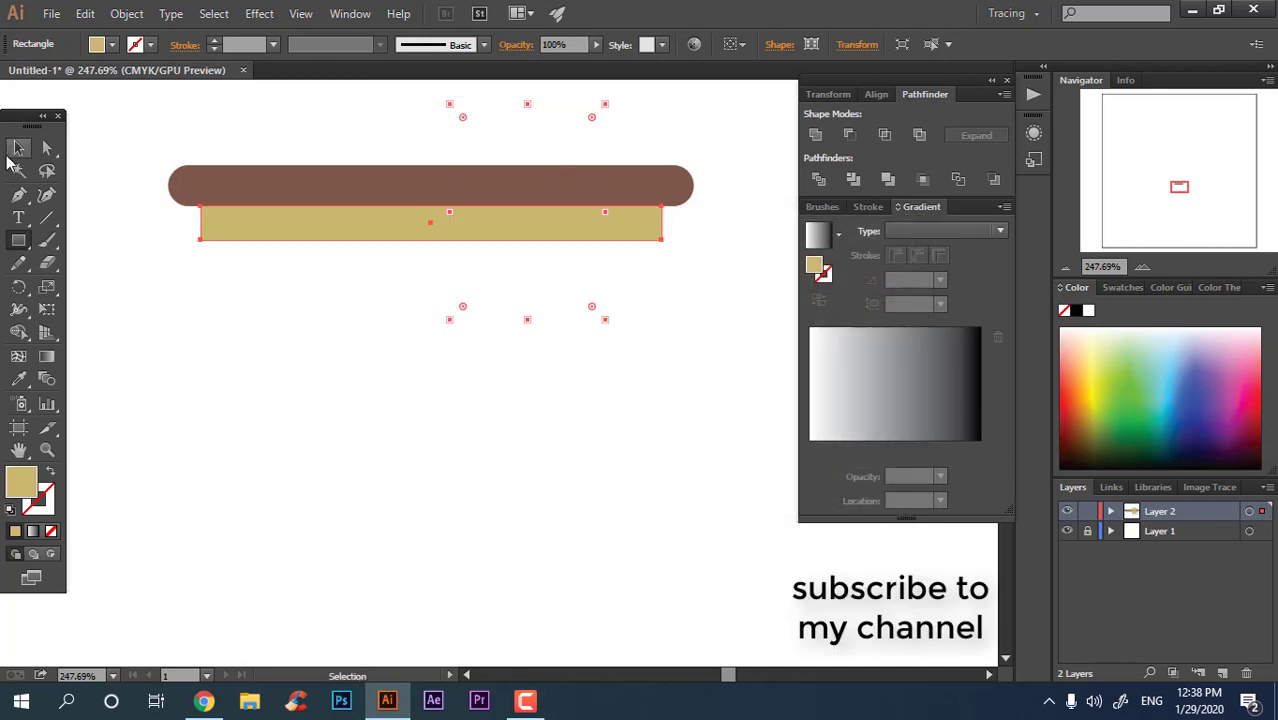
pyautogui.moveTo(499, 337); pyautogui.dragTo(350, 110)
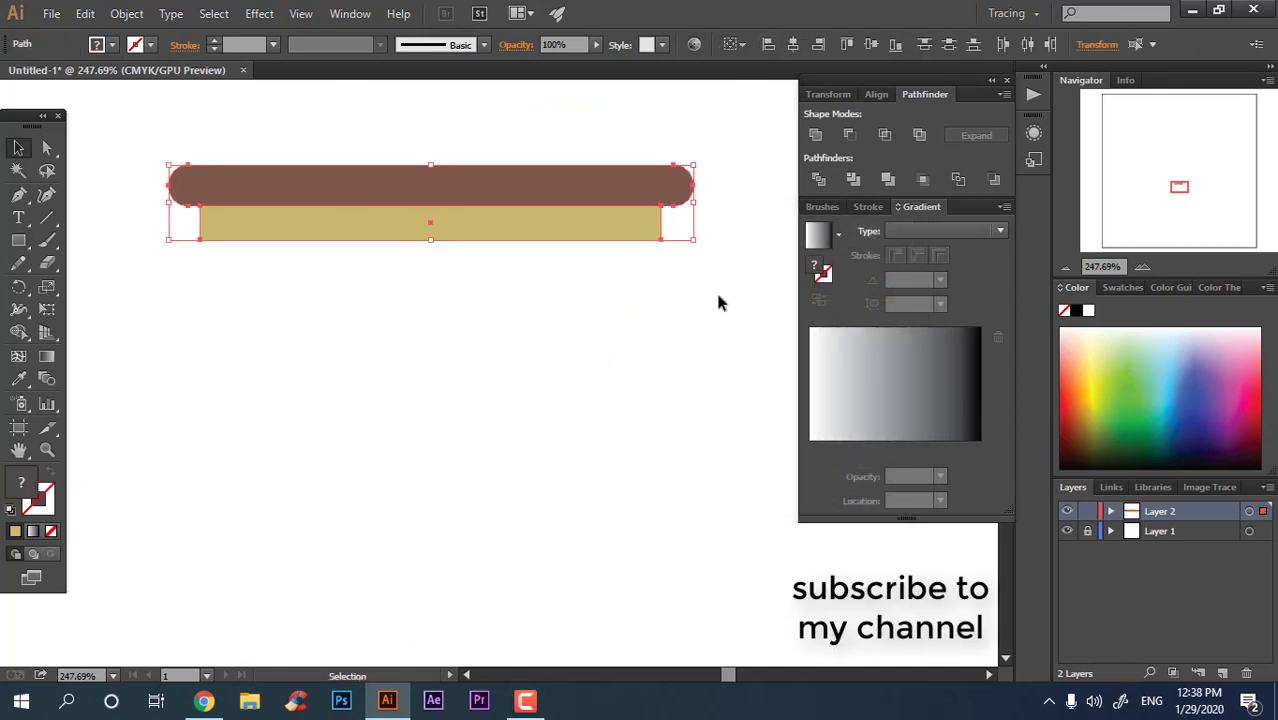
pyautogui.click(531, 313)
# Draw a tall ellipse and a large rectangle covering its top half
pyautogui.press('z')
pyautogui.keyDown('alt'); pyautogui.click(462, 375); pyautogui.keyUp('alt')
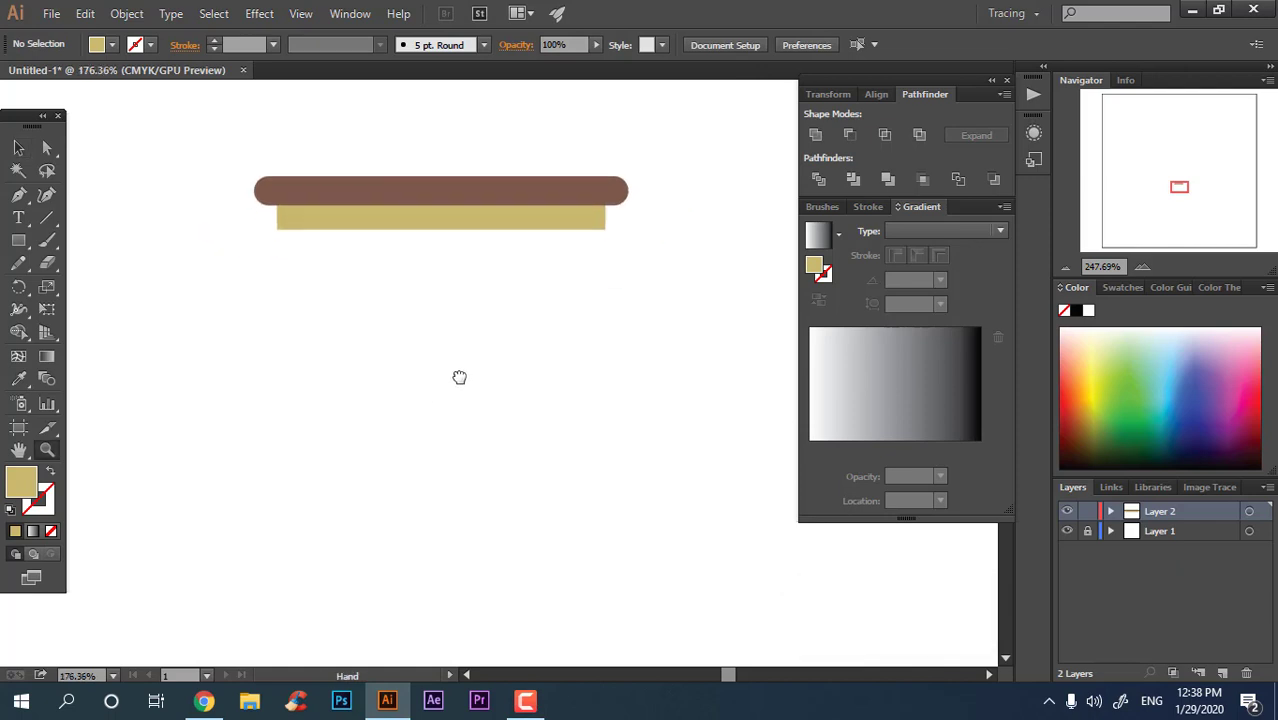
pyautogui.moveTo(18, 240); pyautogui.dragTo(128, 287)
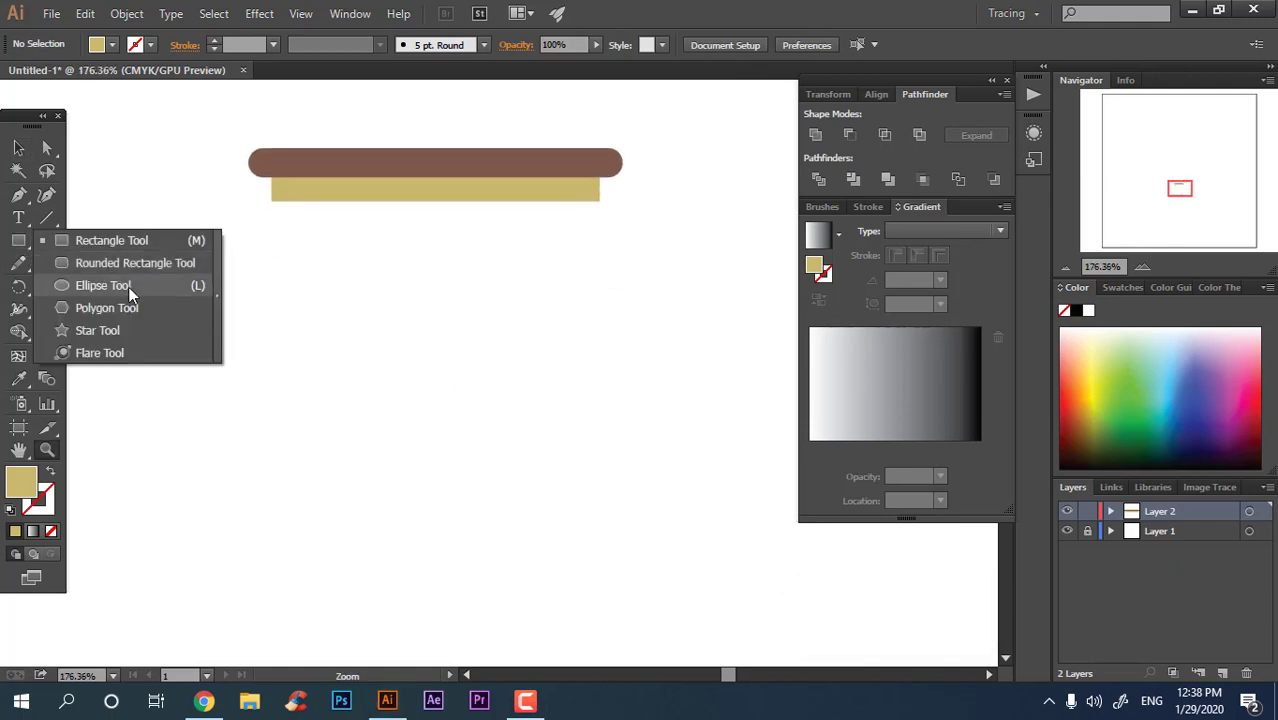
pyautogui.moveTo(249, 80); pyautogui.dragTo(516, 535)
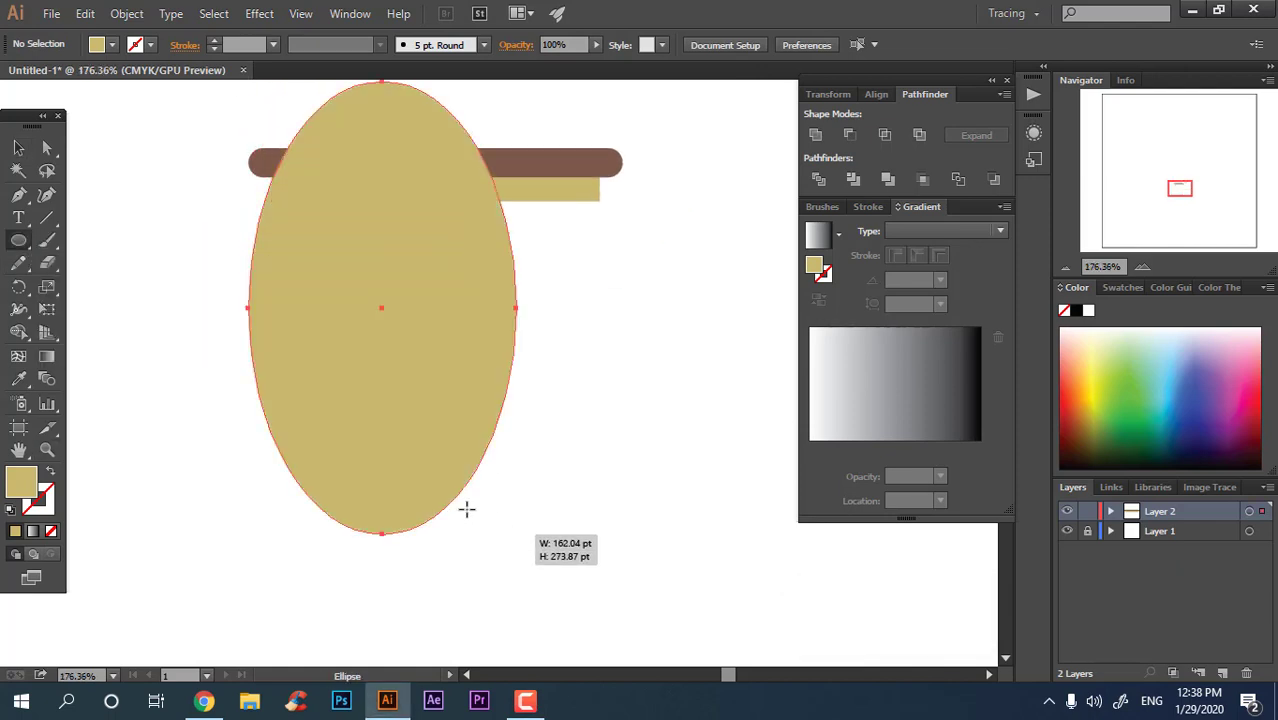
pyautogui.moveTo(18, 240); pyautogui.dragTo(100, 238)
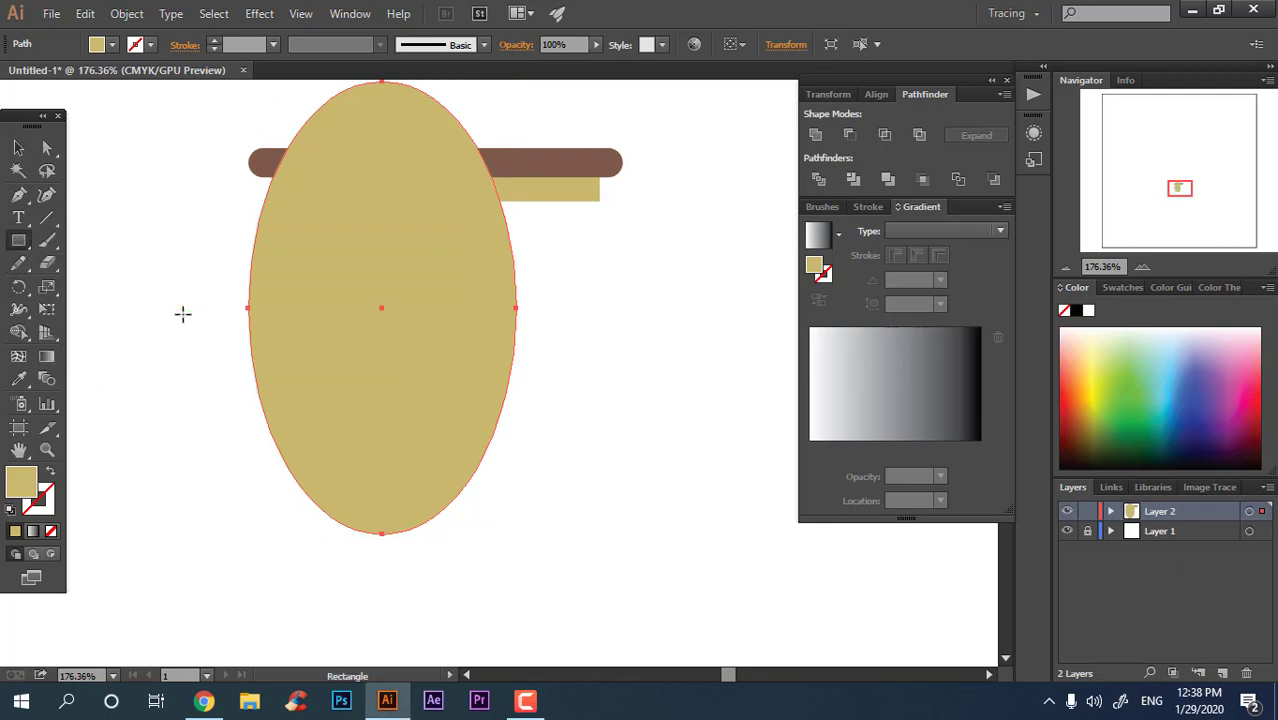
pyautogui.moveTo(182, 314); pyautogui.dragTo(593, 141)
# Divide the ellipse with the rectangle, delete the top pieces, and move the lower half under the strip
pyautogui.press('v')
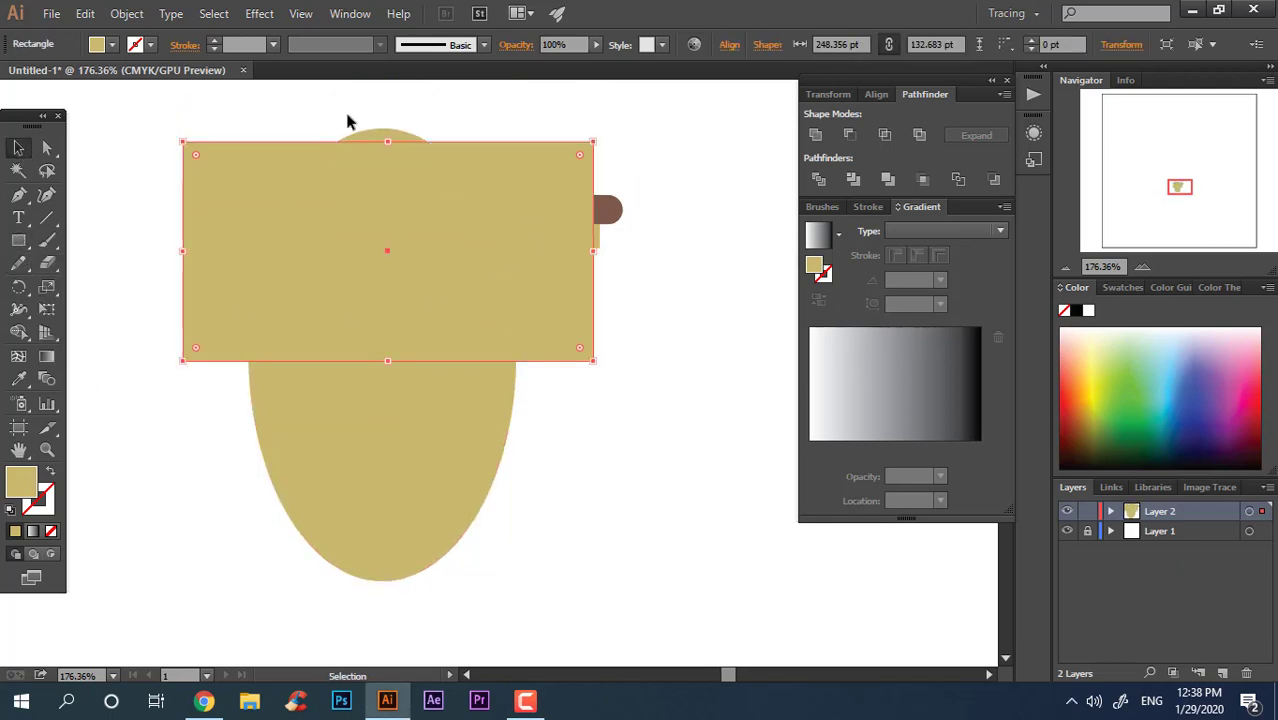
pyautogui.moveTo(389, 143); pyautogui.dragTo(389, 87)
pyautogui.keyDown('shift'); pyautogui.click(486, 329); pyautogui.keyUp('shift')
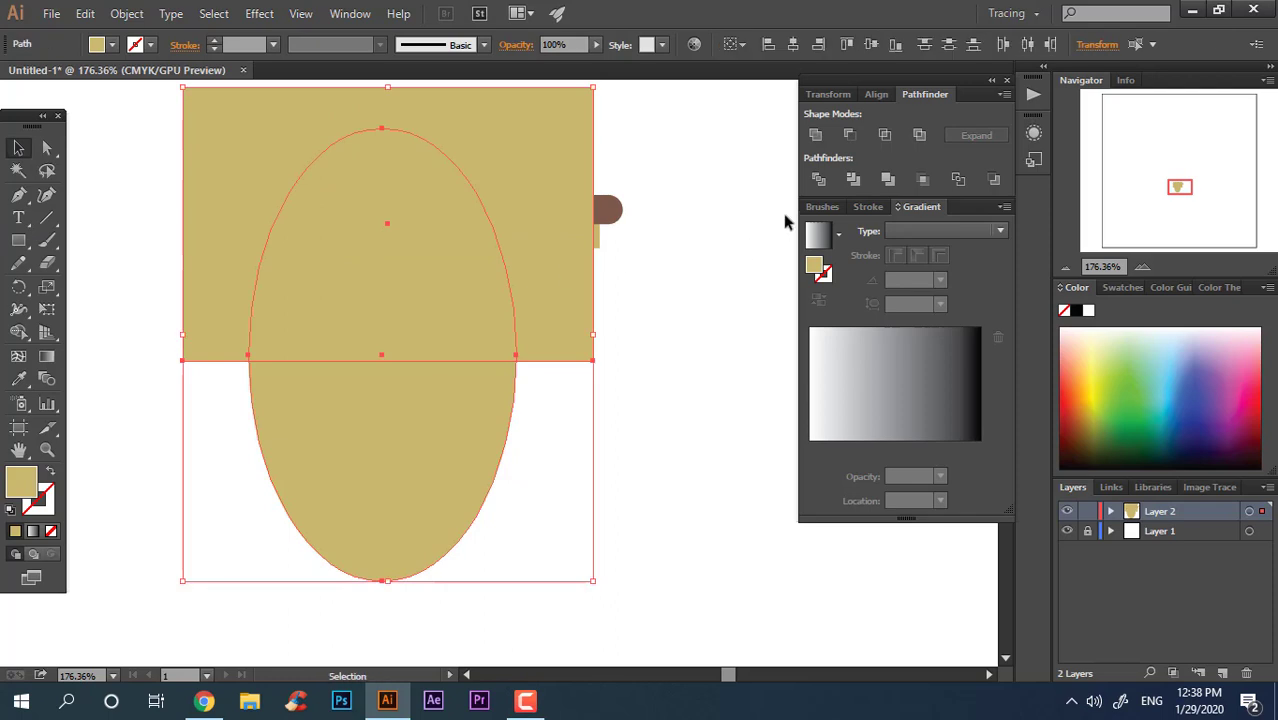
pyautogui.click(817, 180)
pyautogui.rightClick(428, 285)
pyautogui.click(471, 385)
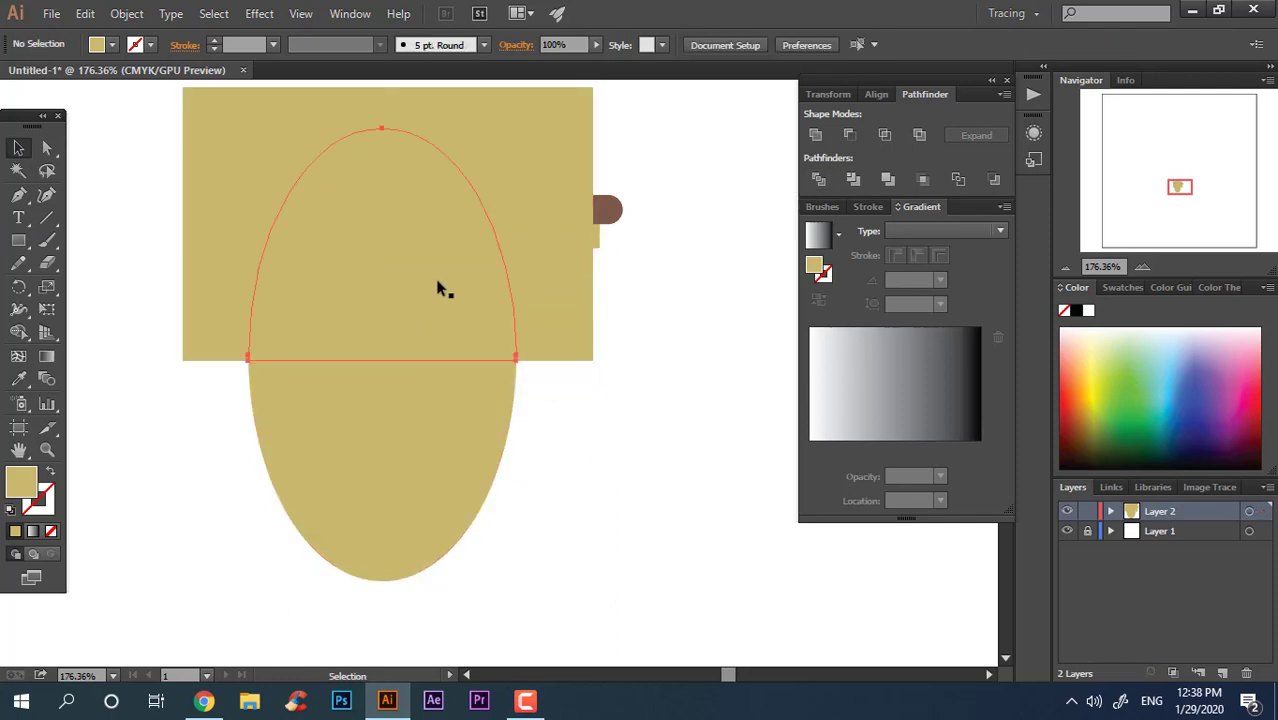
pyautogui.click(445, 284)
pyautogui.press('Delete')
pyautogui.moveTo(420, 451)
pyautogui.mouseDown()
pyautogui.moveTo(484, 348)
pyautogui.moveTo(474, 340)
pyautogui.mouseUp()
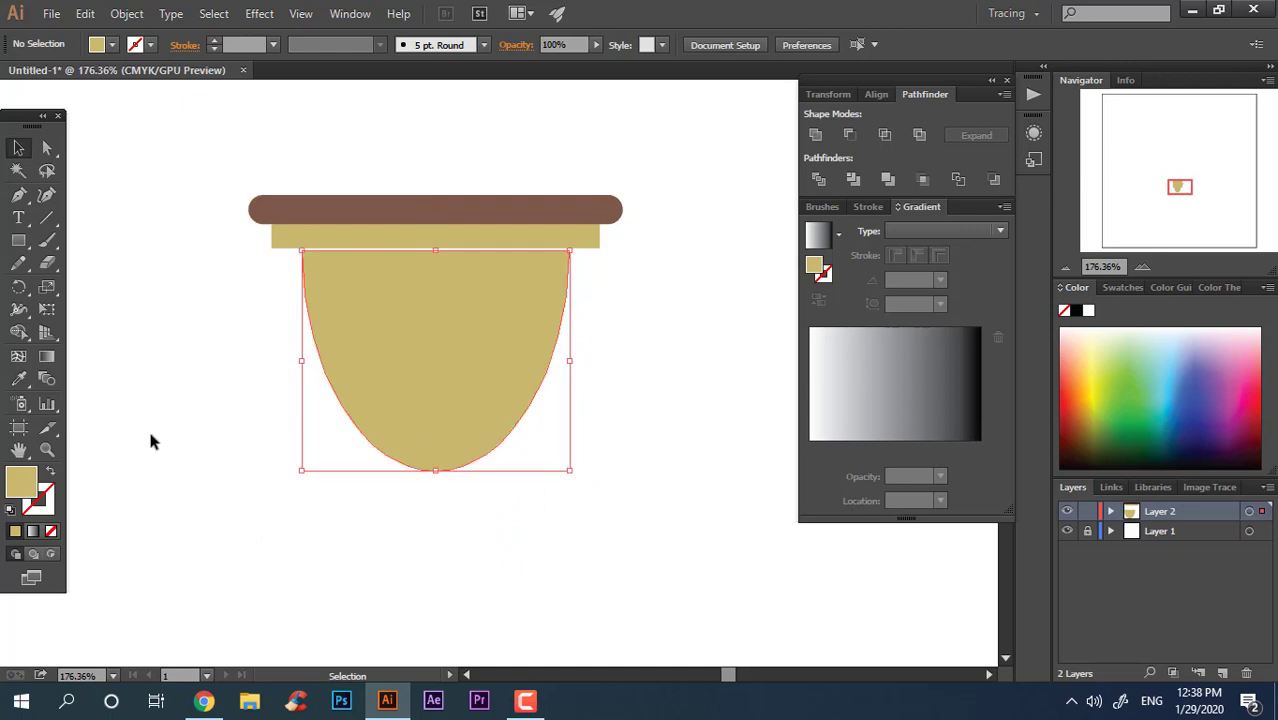
# Fill the half-ellipse bowl with light blue #B5E0EA
pyautogui.doubleClick(21, 483)
pyautogui.moveTo(688, 490); pyautogui.dragTo(690, 385)
pyautogui.moveTo(459, 367); pyautogui.dragTo(476, 299)
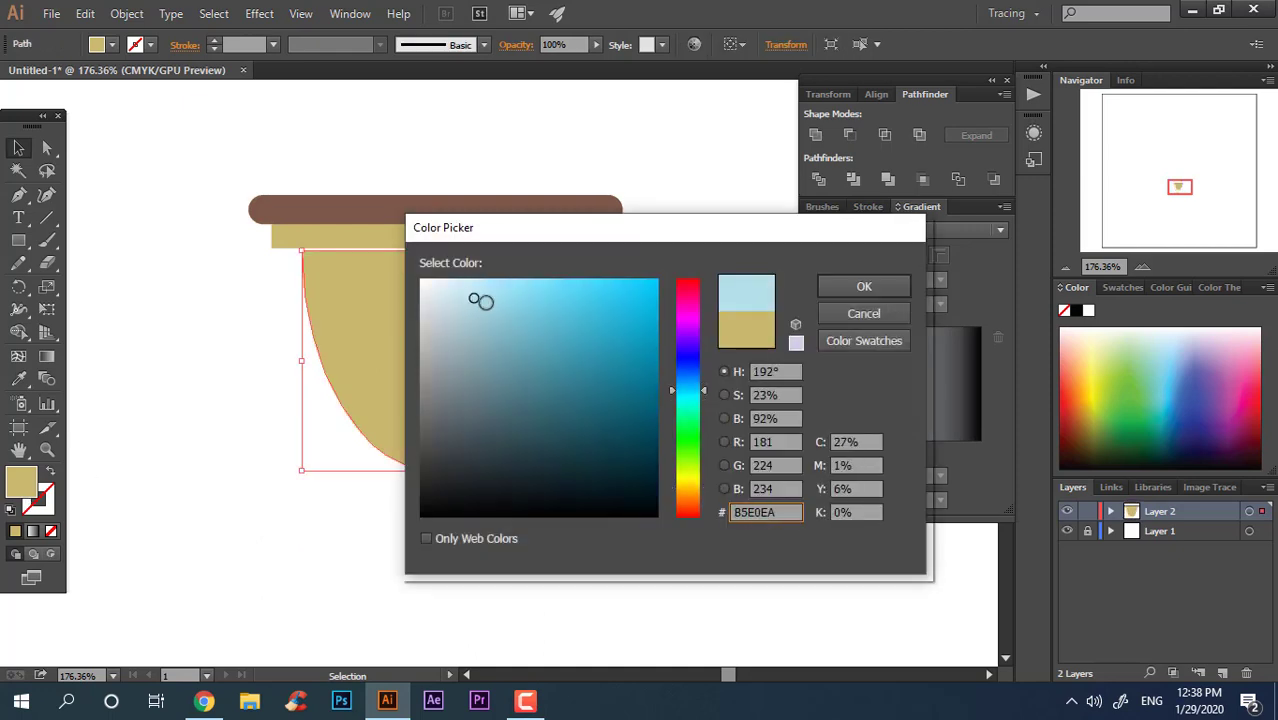
pyautogui.click(864, 287)
pyautogui.click(700, 290)
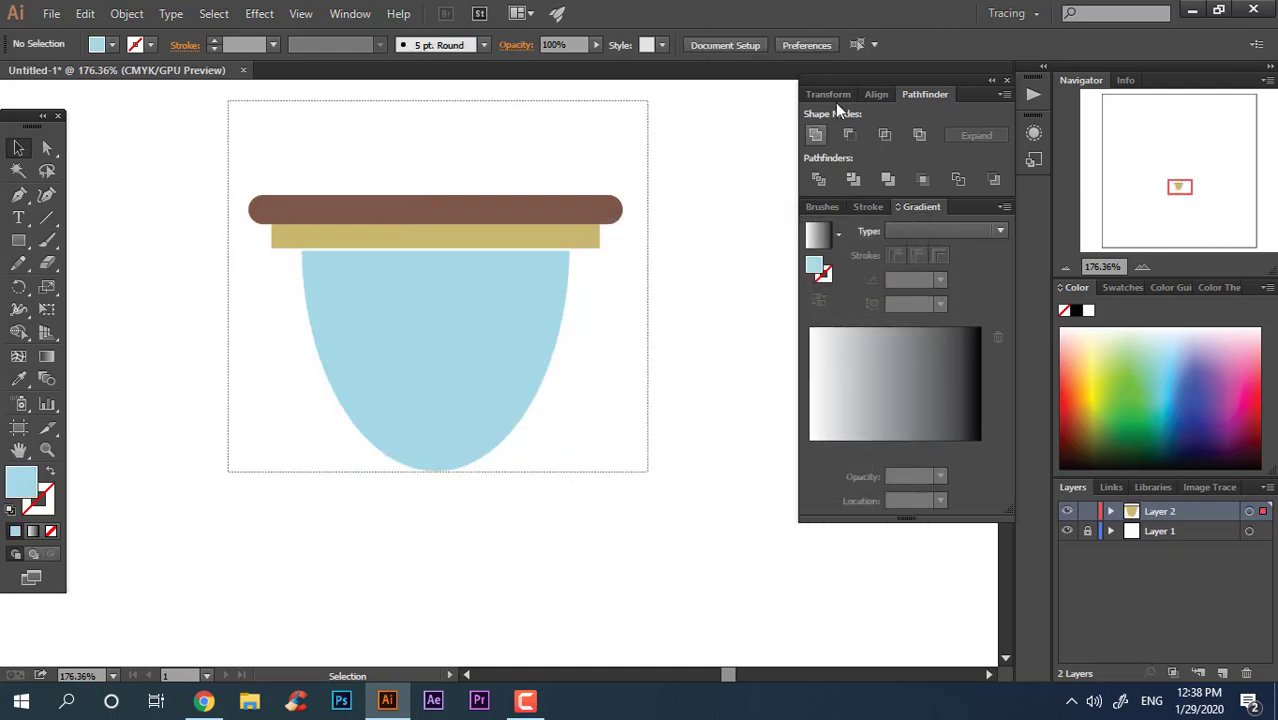
pyautogui.hotkey('ctrl', 'a')
# Draw a narrow neck rectangle at the bowl's bottom tip
pyautogui.click(700, 370)
pyautogui.press('z')
pyautogui.click(540, 425)
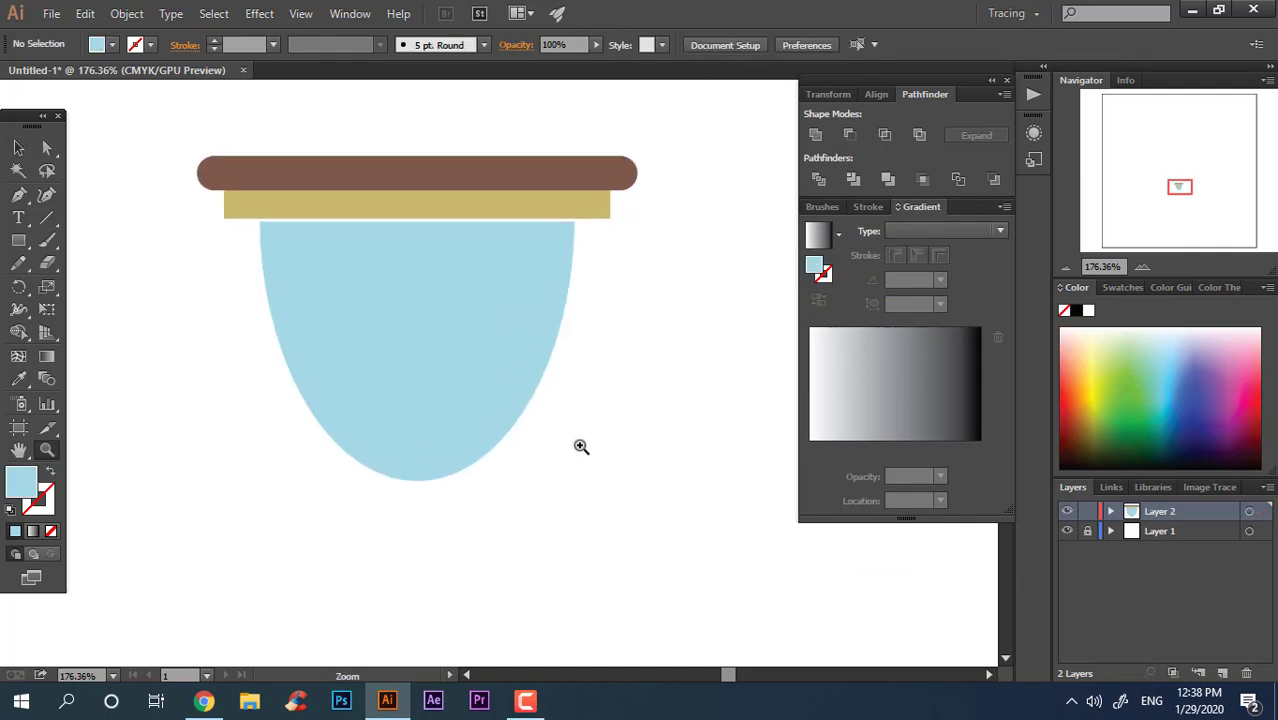
pyautogui.click(18, 241)
pyautogui.moveTo(404, 427); pyautogui.dragTo(438, 521)
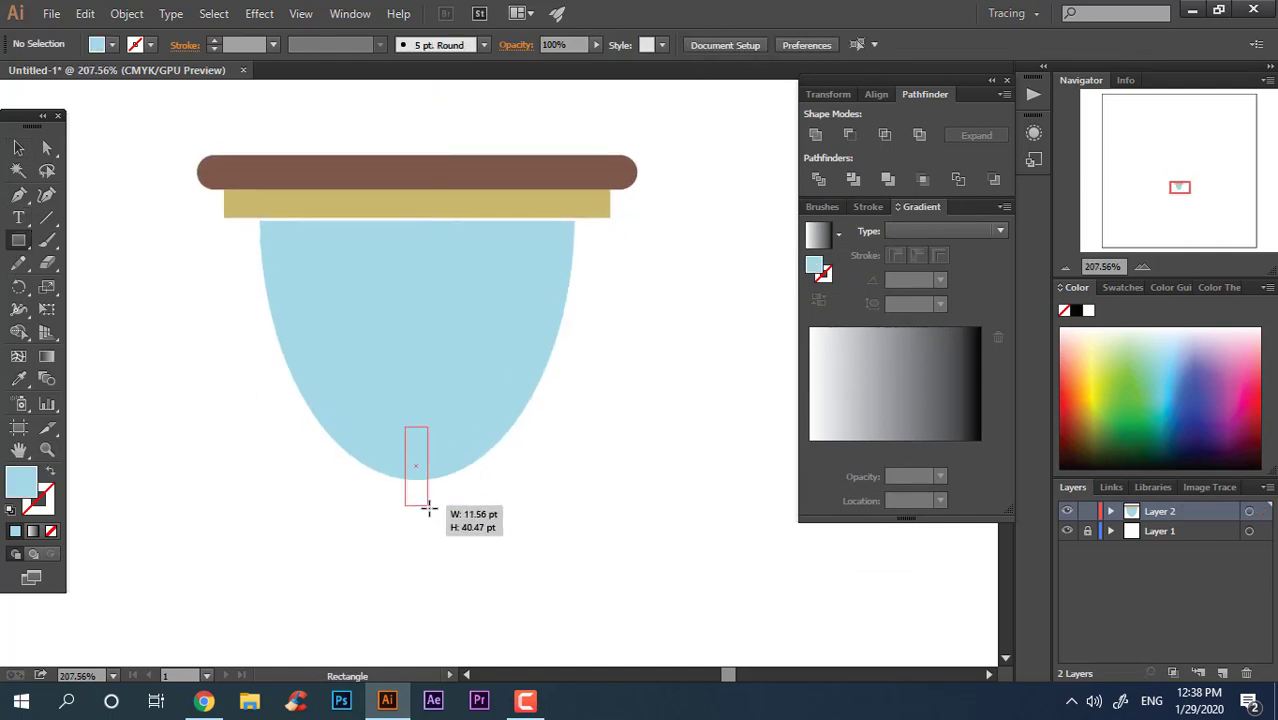
pyautogui.press('v')
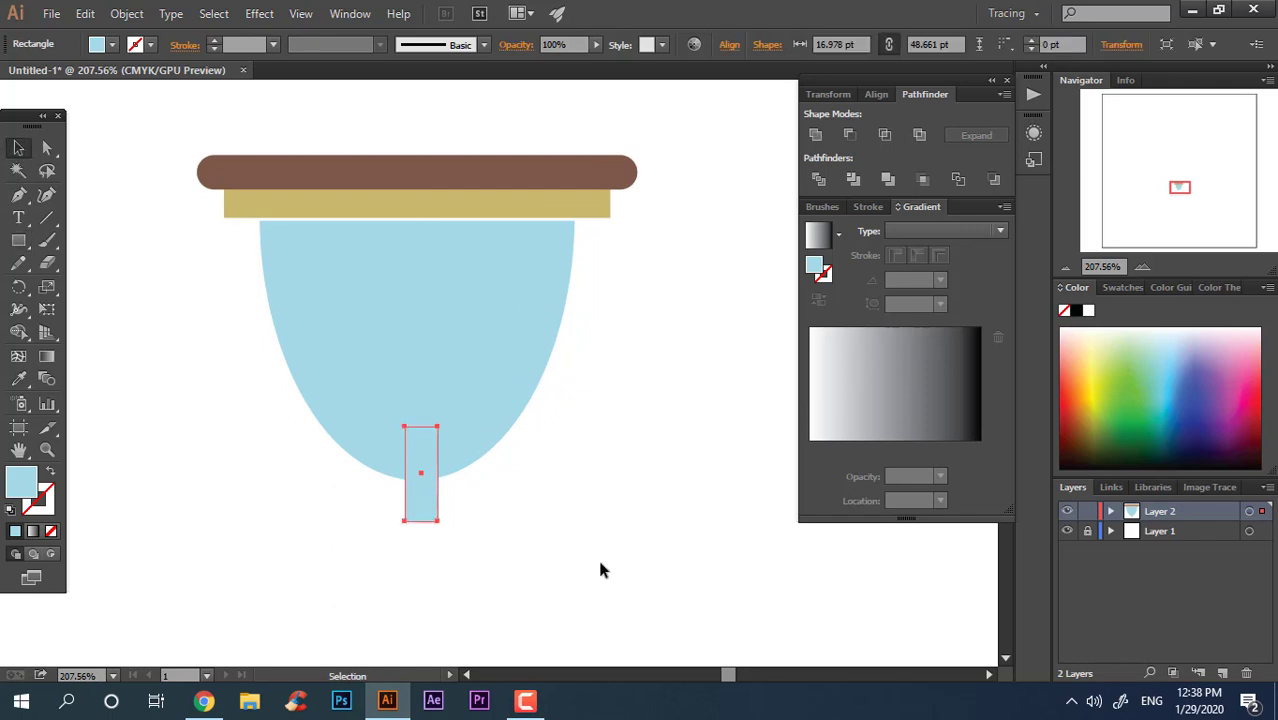
pyautogui.moveTo(597, 556); pyautogui.dragTo(172, 249)
pyautogui.hotkey('ctrl', 'a')
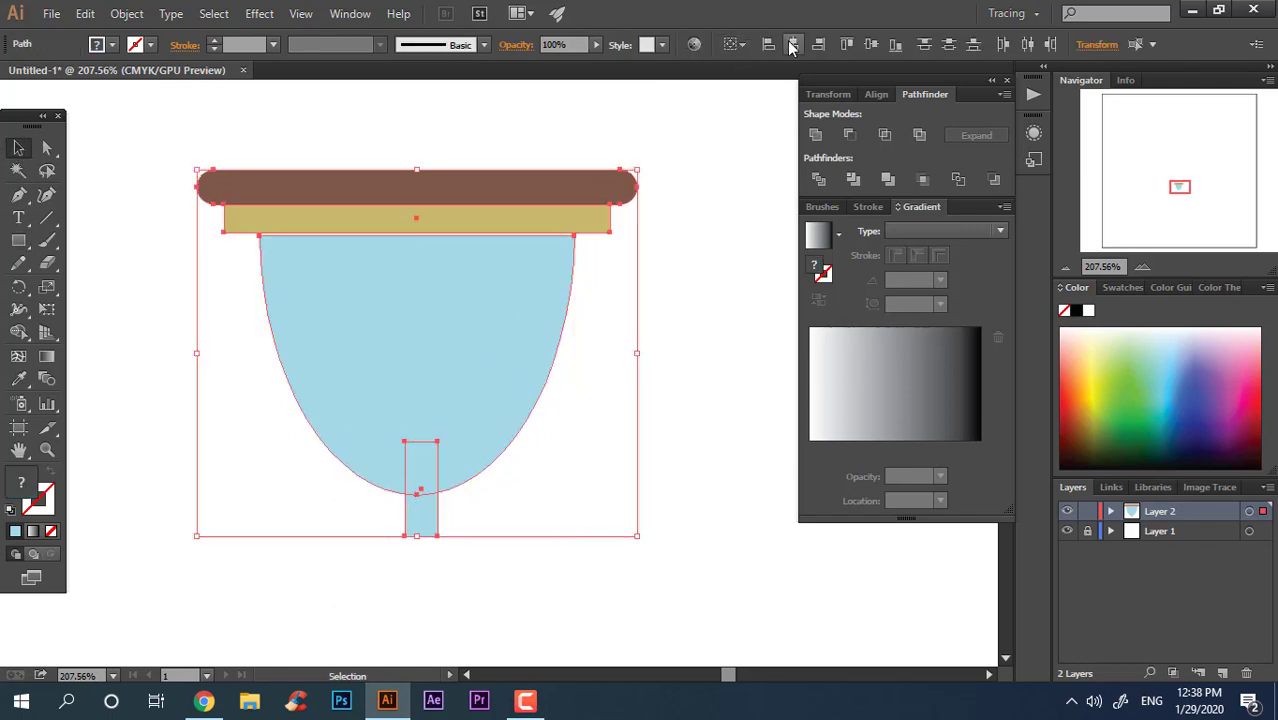
pyautogui.click(615, 469)
pyautogui.moveTo(432, 547); pyautogui.dragTo(494, 550)
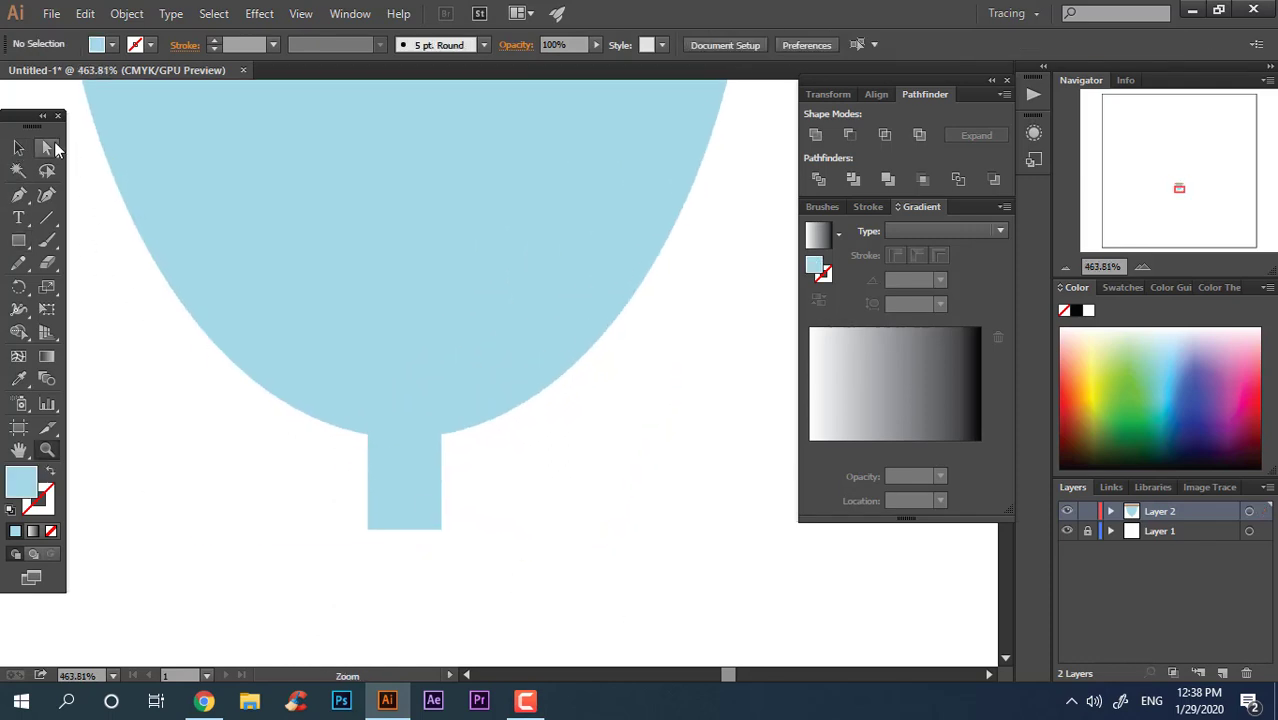
# Unite the neck rectangle and blue bowl into one shape with Pathfinder
pyautogui.click(47, 147)
pyautogui.click(18, 147)
pyautogui.click(407, 490)
pyautogui.keyDown('shift'); pyautogui.click(540, 400); pyautogui.keyUp('shift')
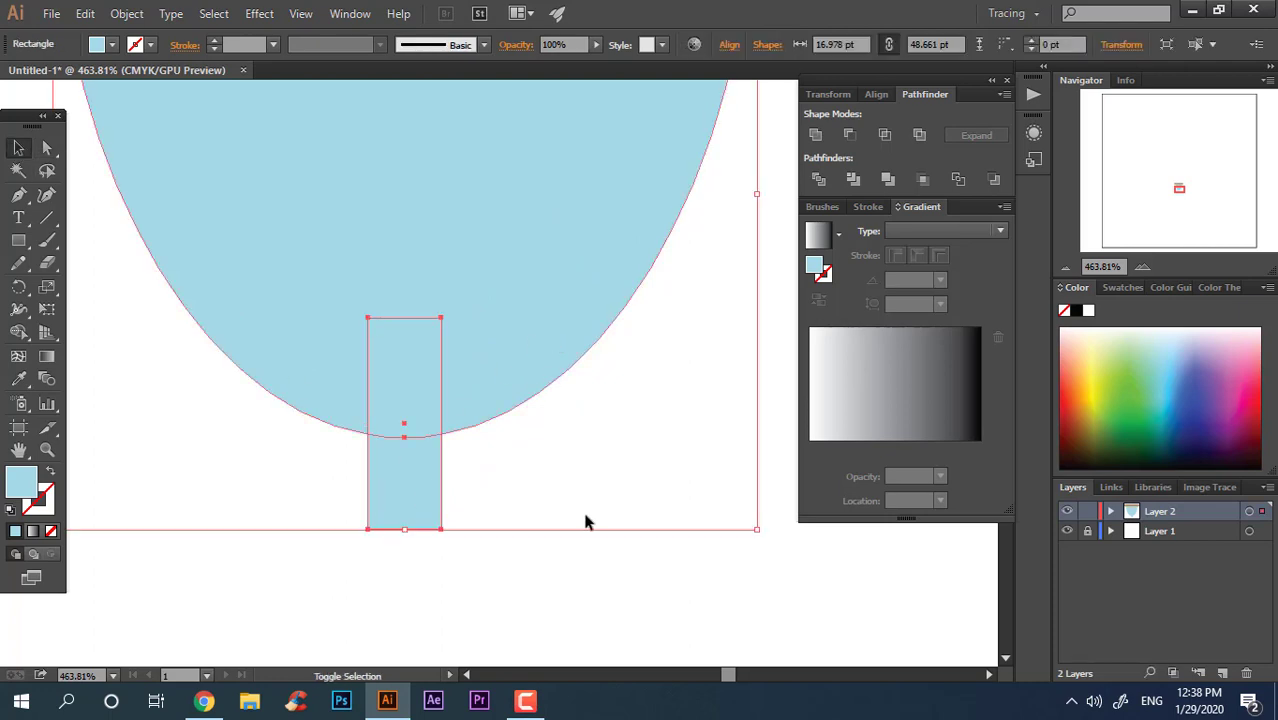
pyautogui.click(816, 136)
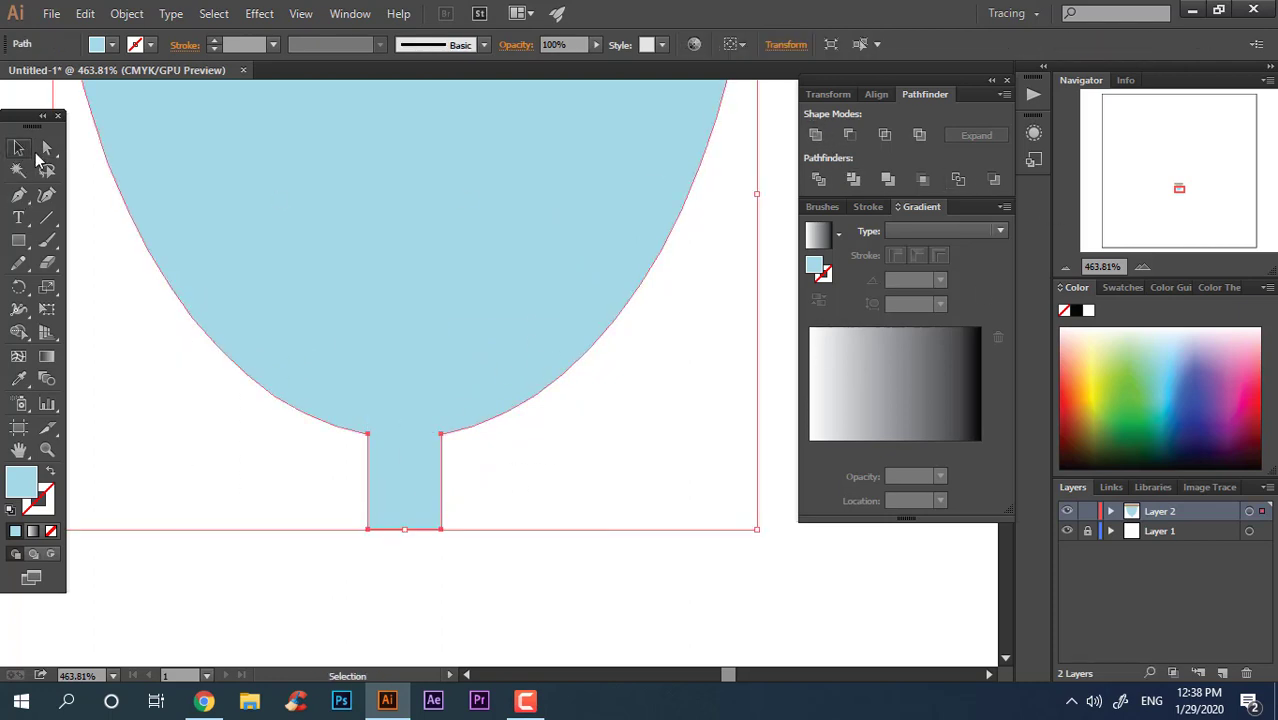
# Round the corners where the neck meets the bowl into smooth shoulders
pyautogui.click(47, 147)
pyautogui.moveTo(509, 464); pyautogui.dragTo(303, 428)
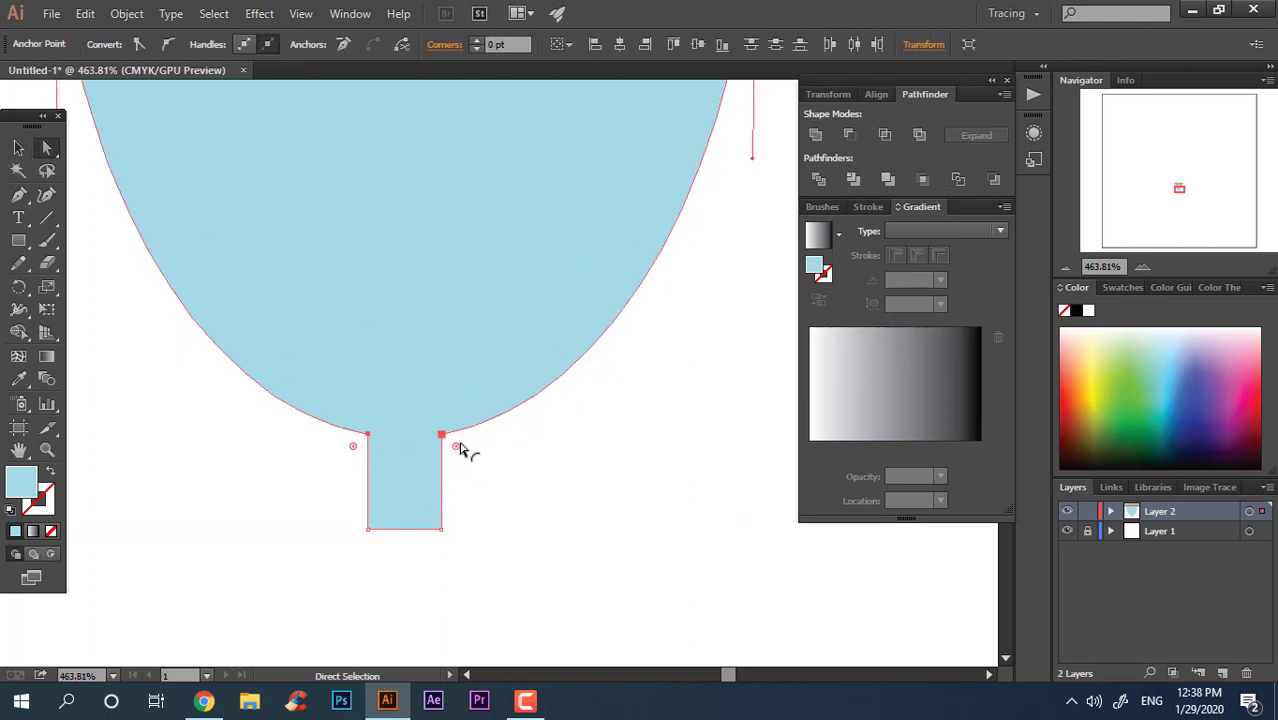
pyautogui.moveTo(459, 448)
pyautogui.mouseDown()
pyautogui.moveTo(573, 522)
pyautogui.moveTo(548, 459)
pyautogui.mouseUp()
pyautogui.scroll(-3, 531, 465)
pyautogui.scroll(-2, 655, 509)
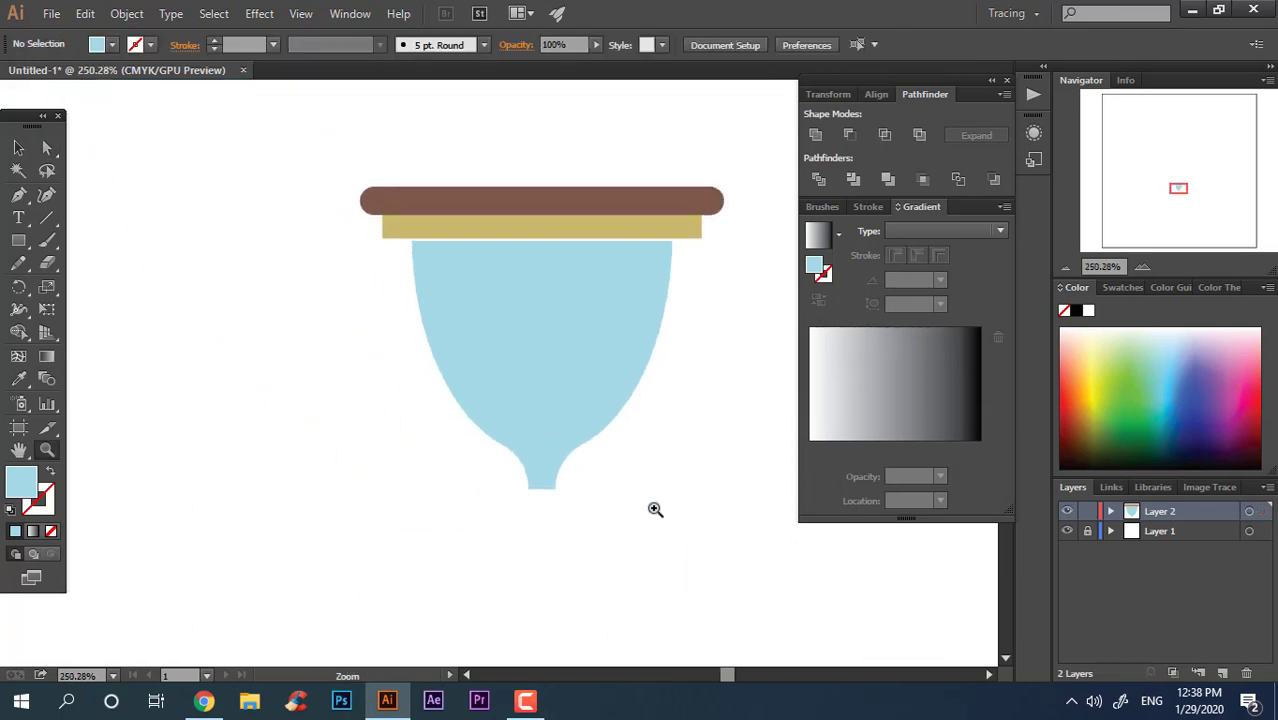
pyautogui.scroll(-2, 655, 509)
pyautogui.click(47, 147)
pyautogui.click(18, 147)
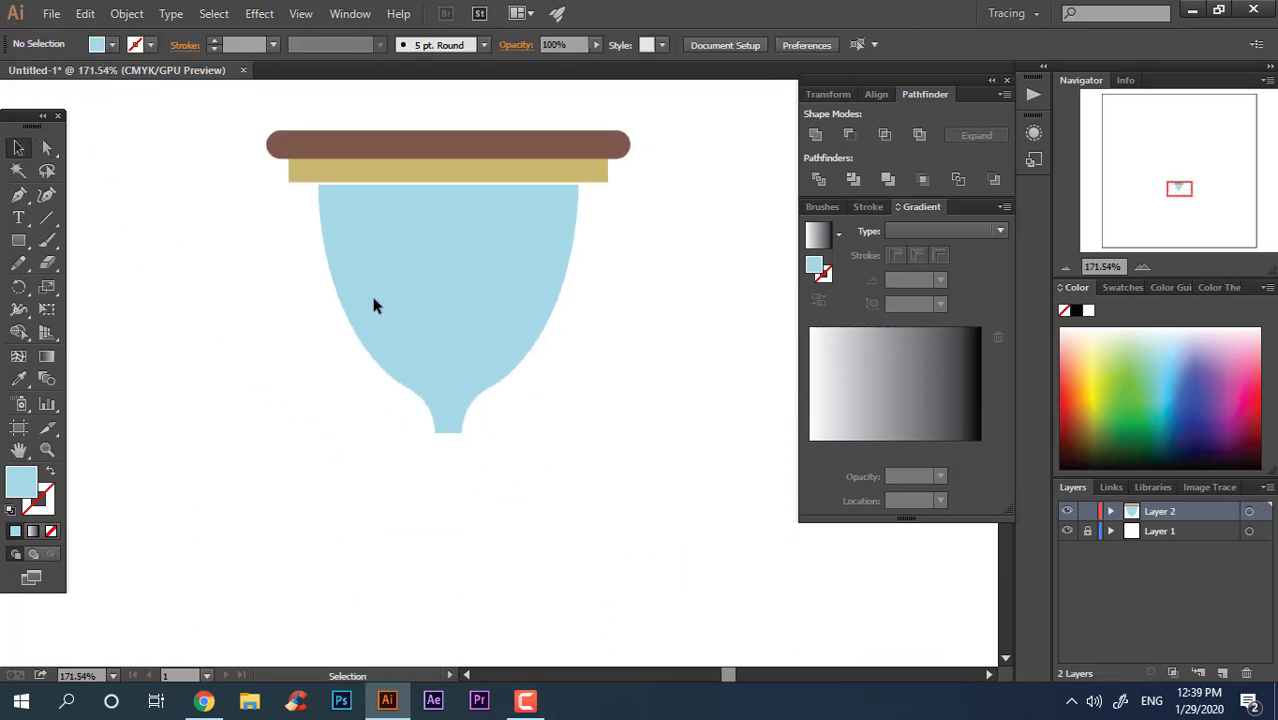
pyautogui.click(535, 335)
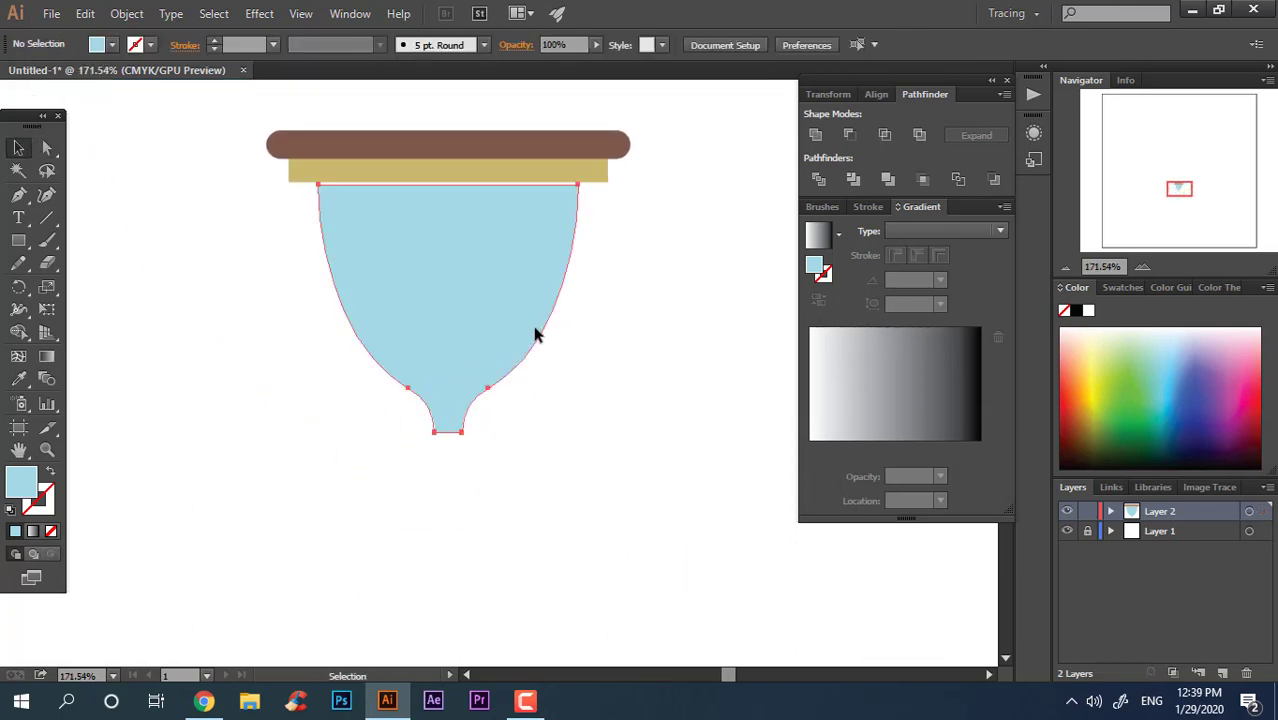
pyautogui.click(662, 428)
pyautogui.press('z')
pyautogui.scroll(-2, 537, 357)
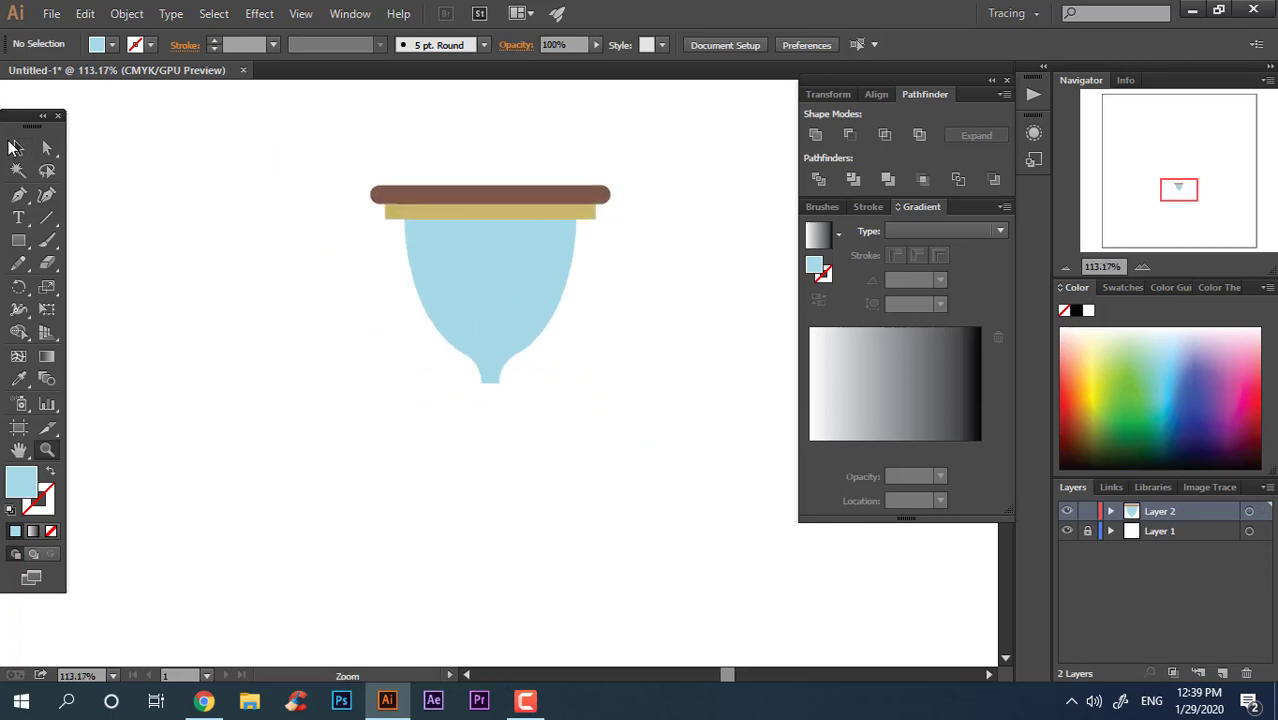
# Zoom in on the spout and place a thin tall rectangle running through it
pyautogui.press('z')
pyautogui.scroll(2, 605, 371)
pyautogui.scroll(2, 590, 414)
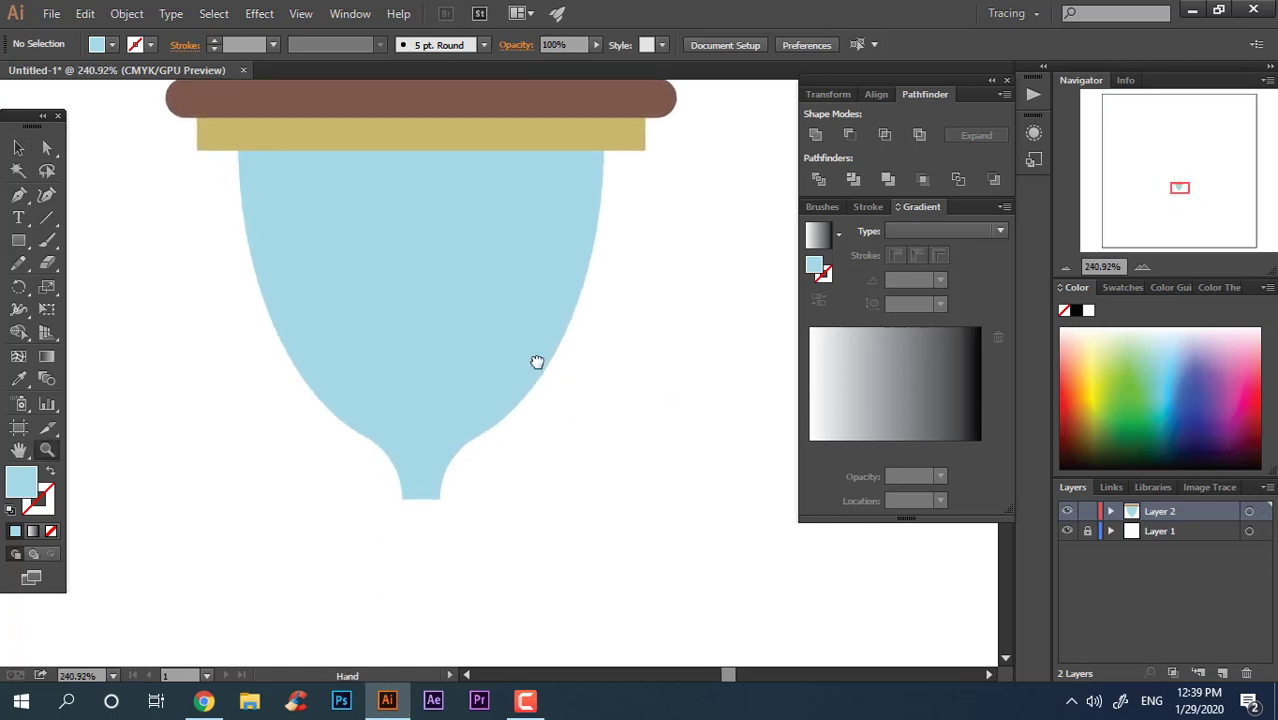
pyautogui.click(18, 240)
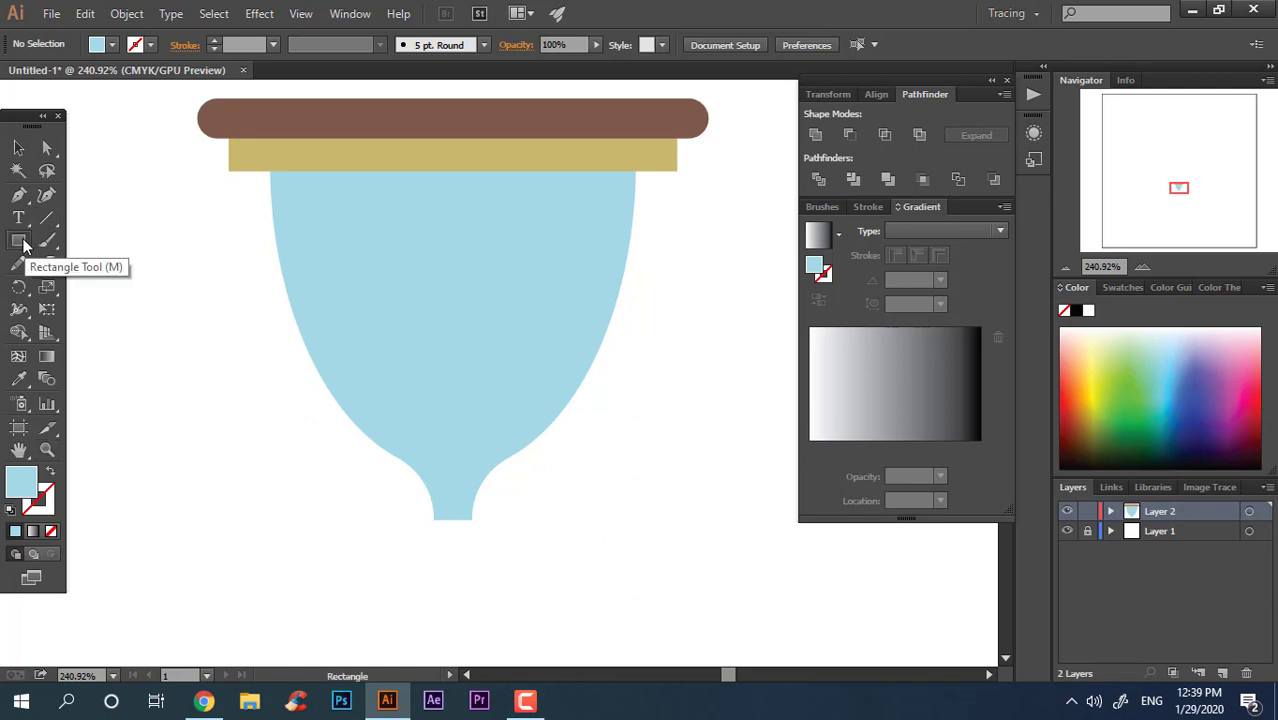
pyautogui.press('z')
pyautogui.scroll(1, 335, 362)
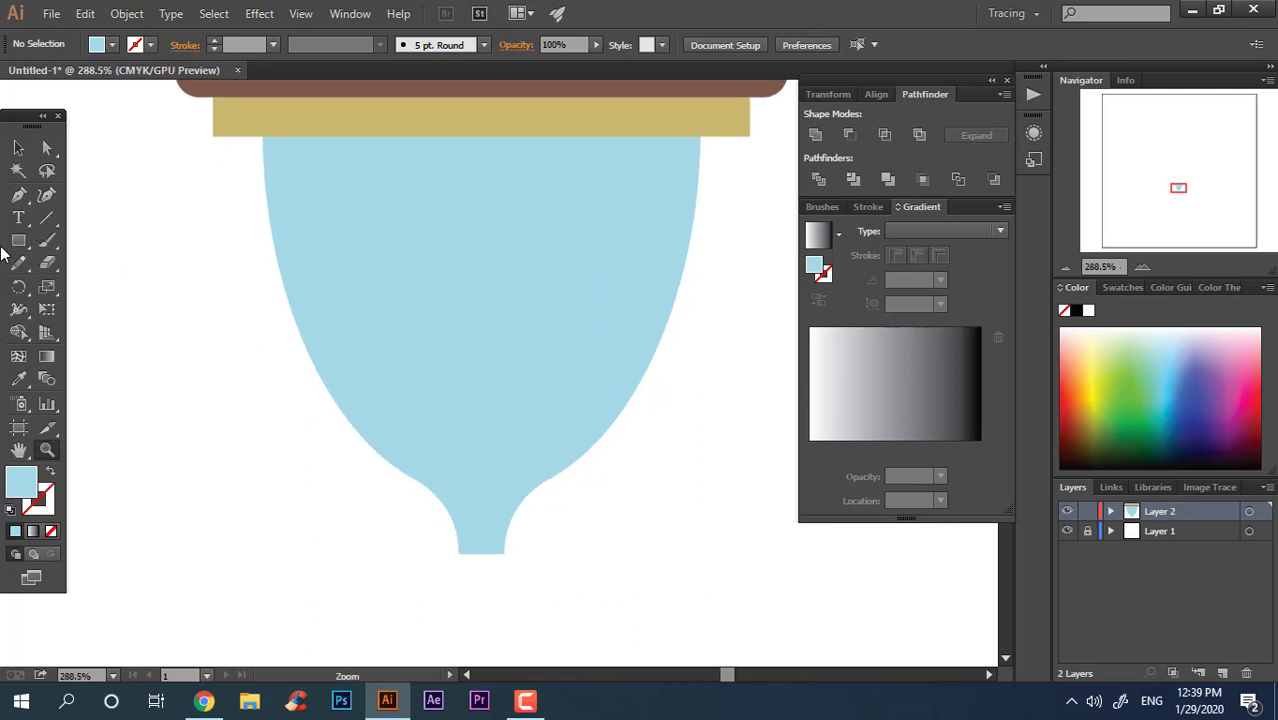
pyautogui.moveTo(537, 458); pyautogui.dragTo(499, 398)
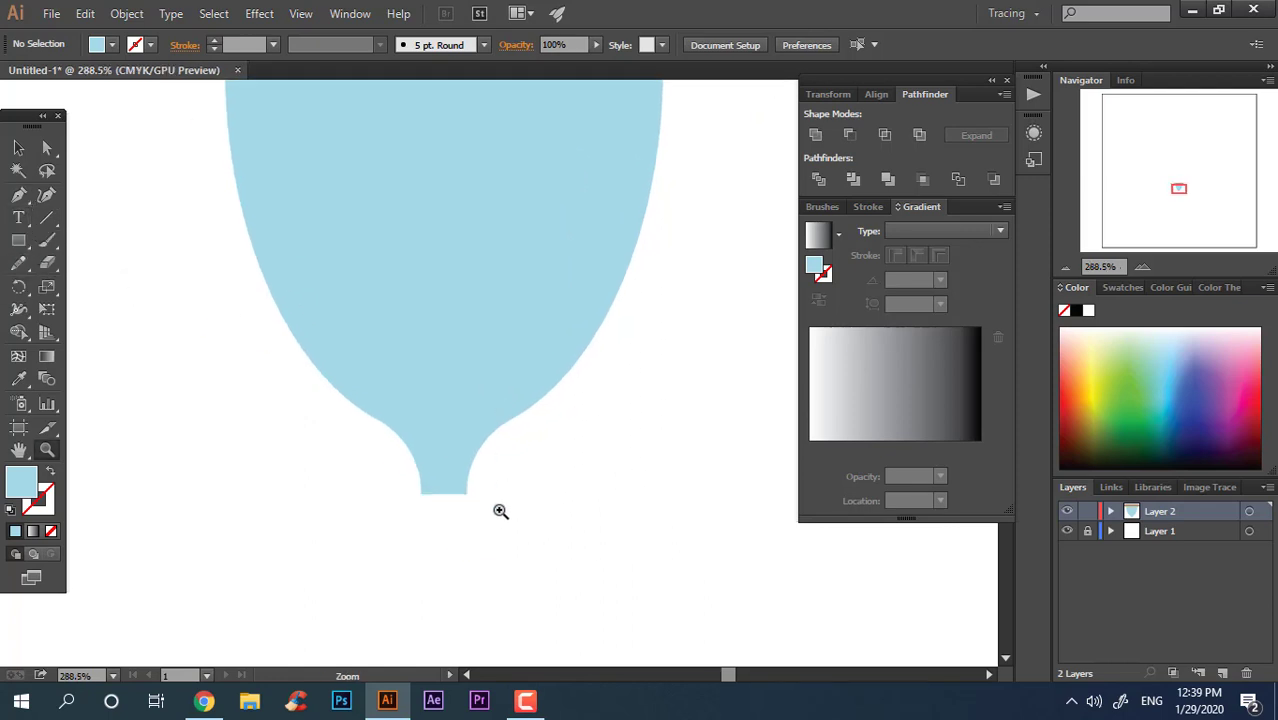
pyautogui.moveTo(468, 537)
pyautogui.mouseDown()
pyautogui.moveTo(480, 595)
pyautogui.moveTo(443, 456)
pyautogui.mouseUp()
pyautogui.click(18, 243)
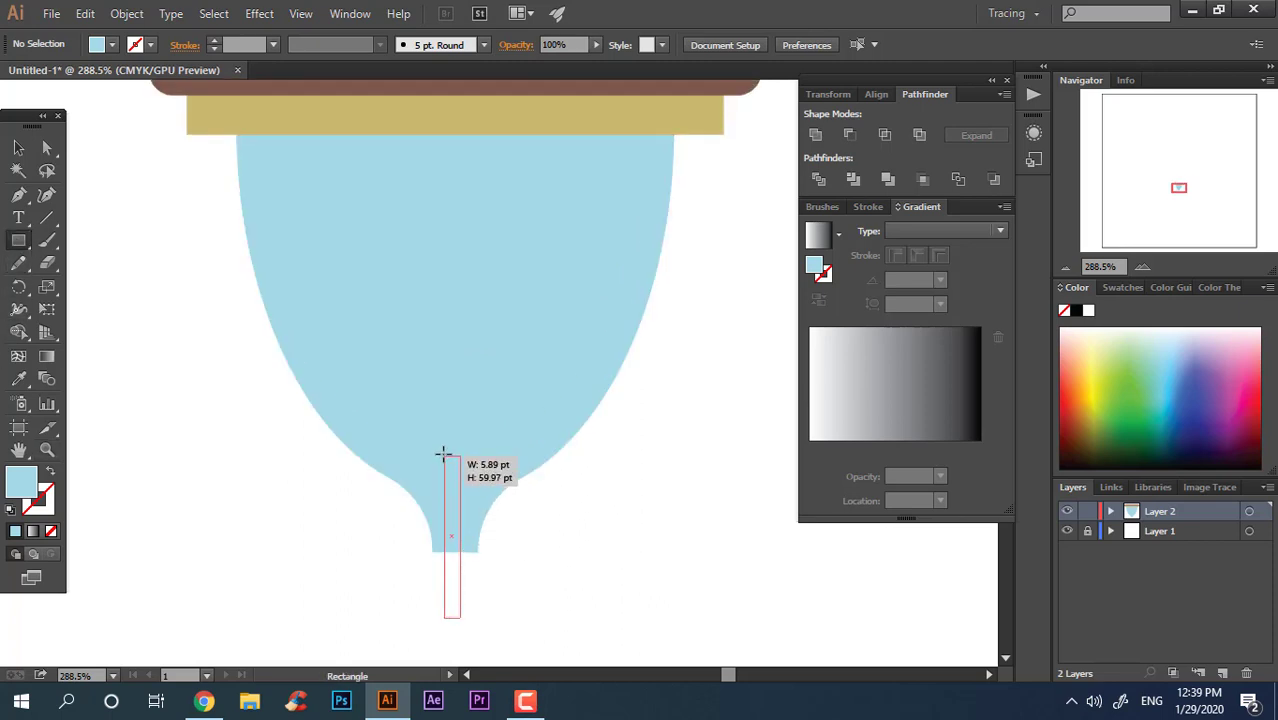
# Fill the thin rectangle with sand brown #B78D5E
pyautogui.doubleClick(14, 488)
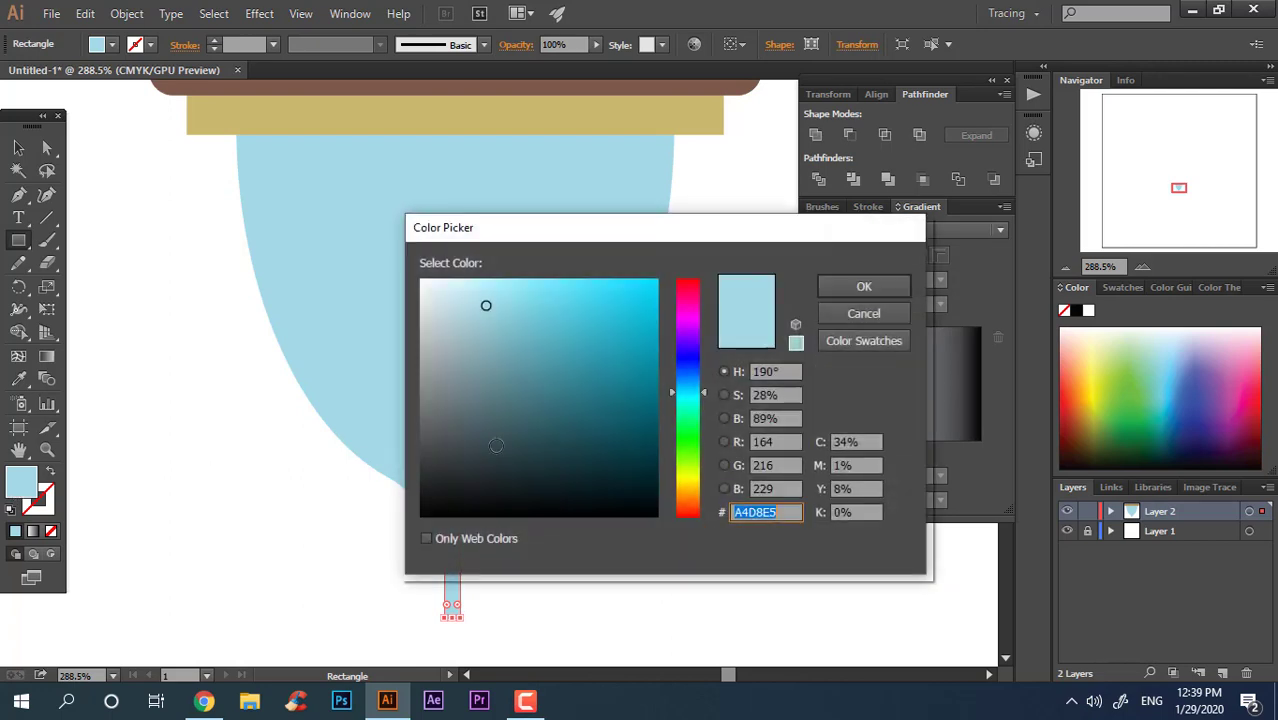
pyautogui.click(697, 490)
pyautogui.click(579, 290)
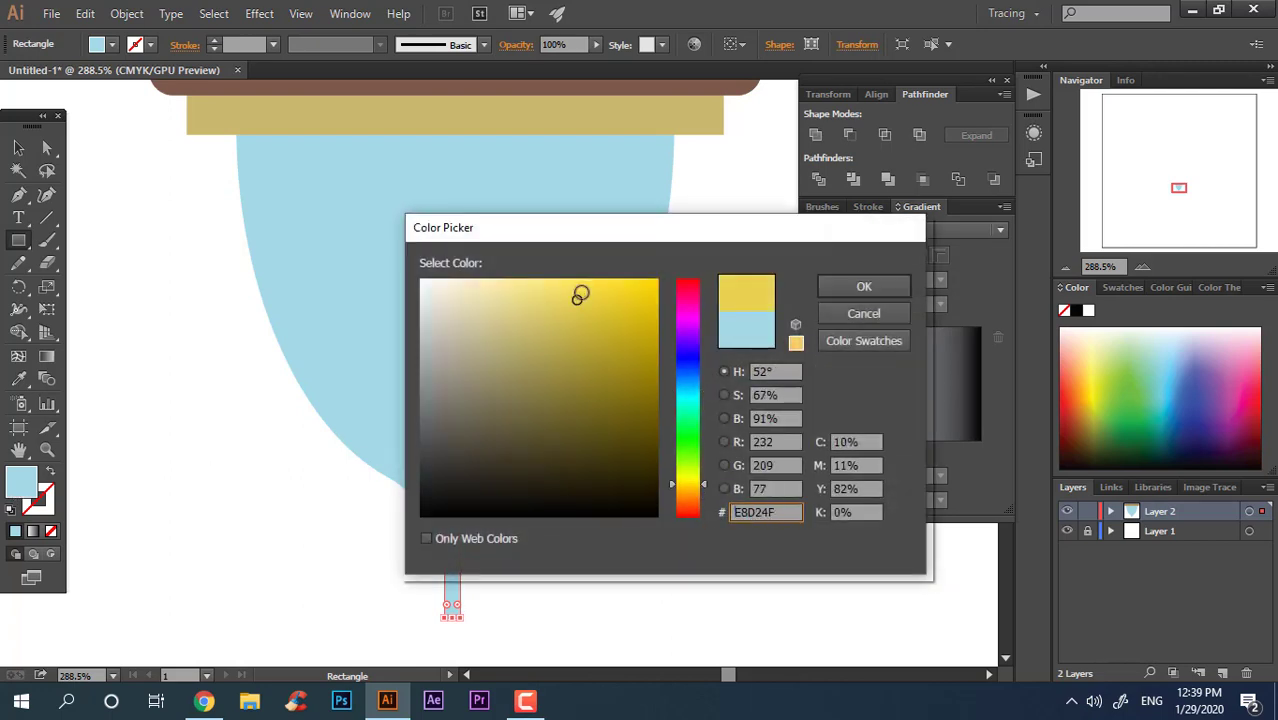
pyautogui.click(700, 497)
pyautogui.moveTo(539, 345); pyautogui.dragTo(553, 349)
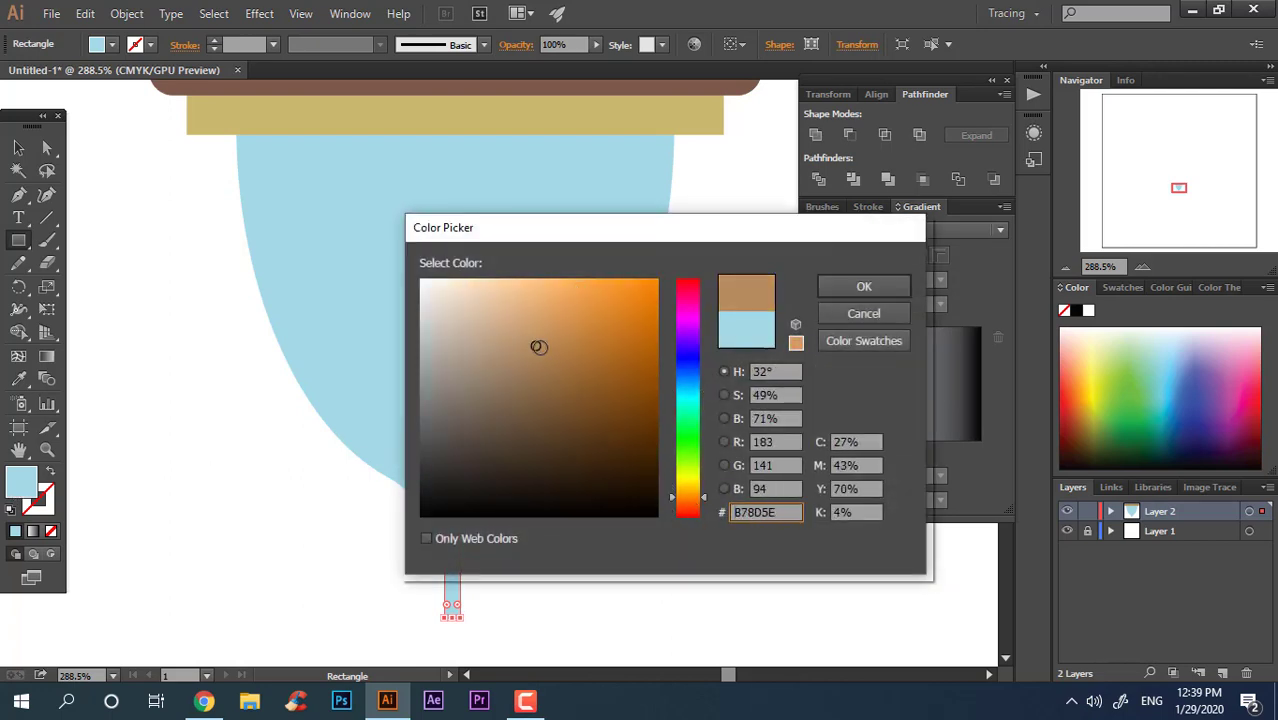
pyautogui.click(864, 286)
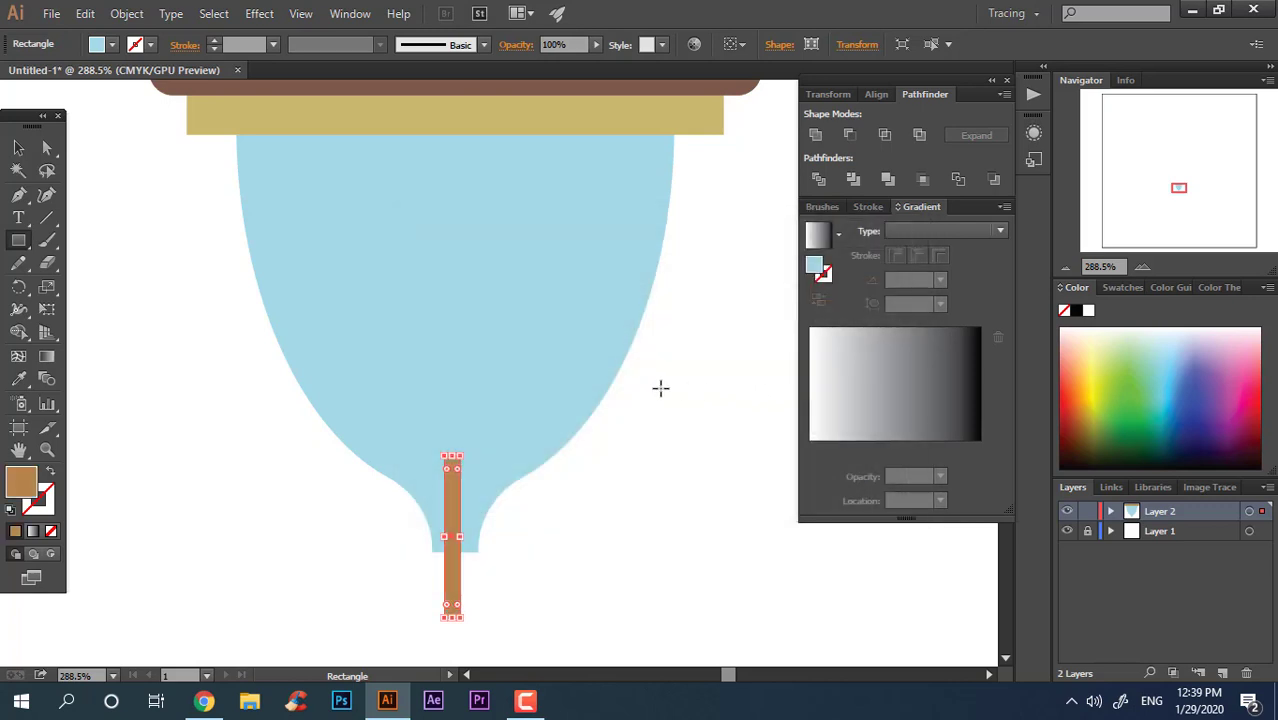
# Draw a brown ellipse and a slanted four-point cutting polygon over its top
pyautogui.moveTo(25, 248)
pyautogui.mouseDown()
pyautogui.moveTo(90, 262)
pyautogui.moveTo(90, 284)
pyautogui.mouseUp()
pyautogui.moveTo(479, 486); pyautogui.dragTo(187, 106)
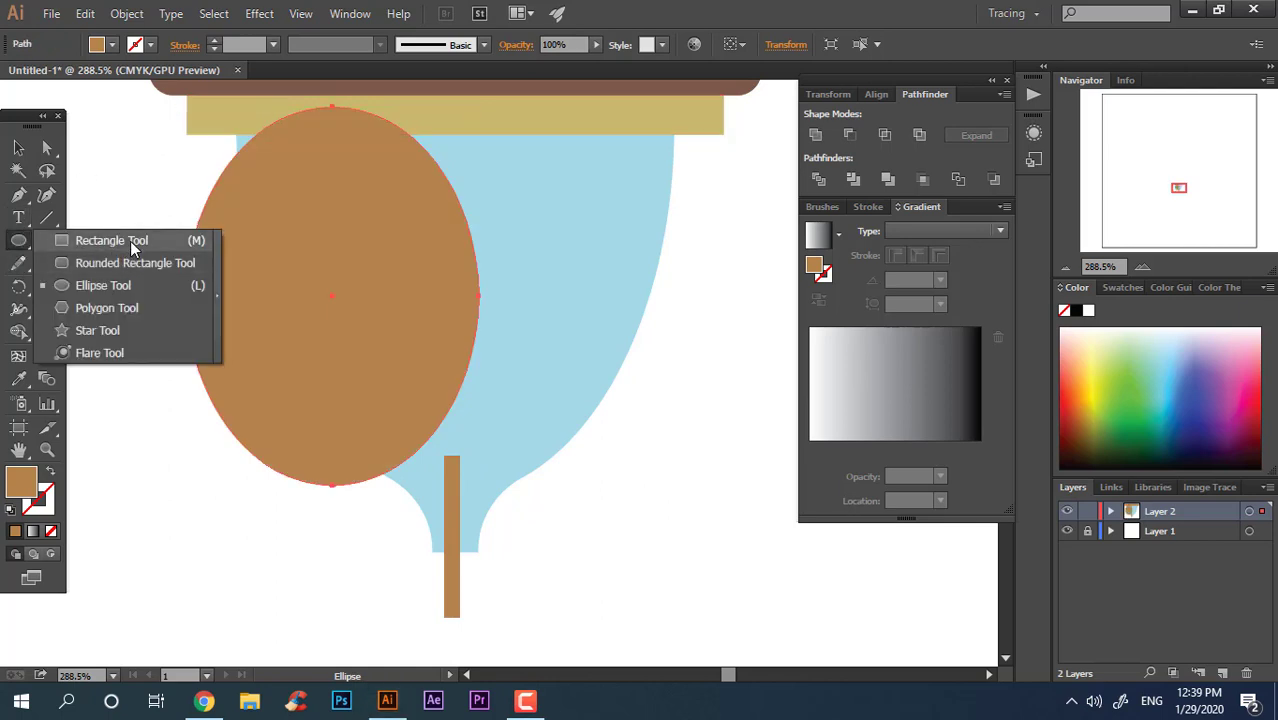
pyautogui.moveTo(20, 237); pyautogui.dragTo(134, 237)
pyautogui.click(18, 194)
pyautogui.click(112, 223)
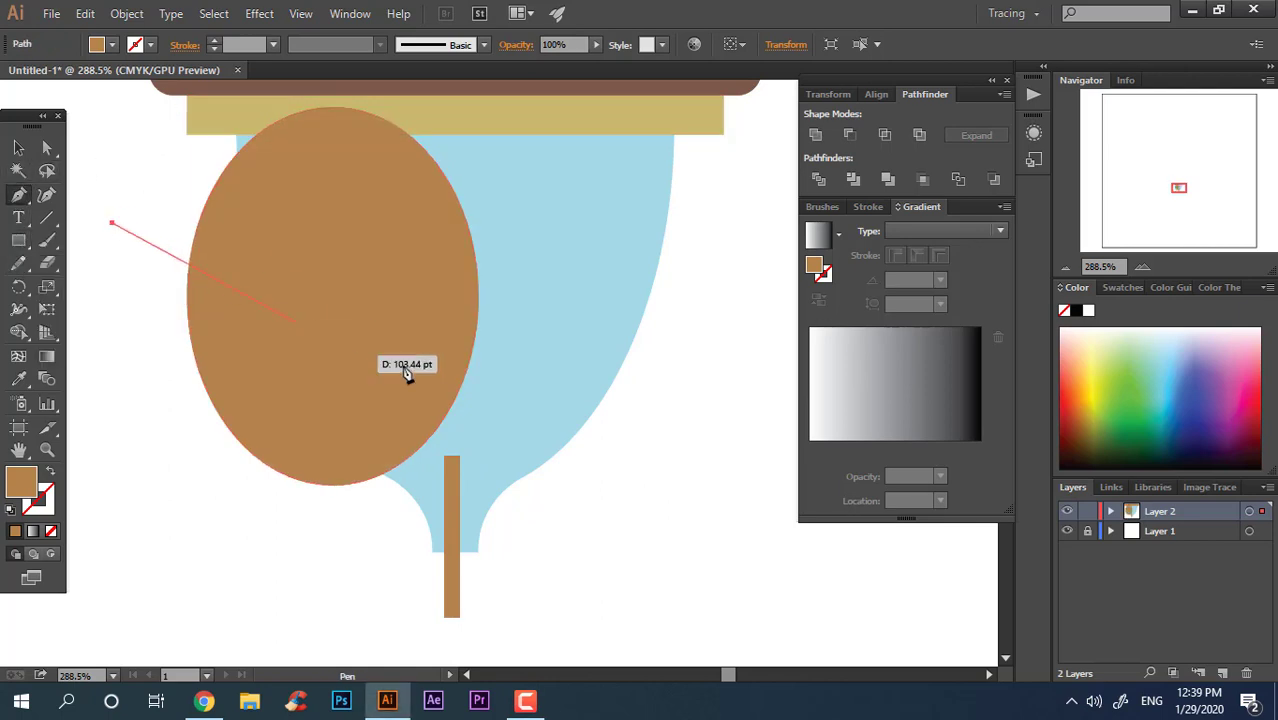
pyautogui.click(566, 324)
pyautogui.click(491, 112)
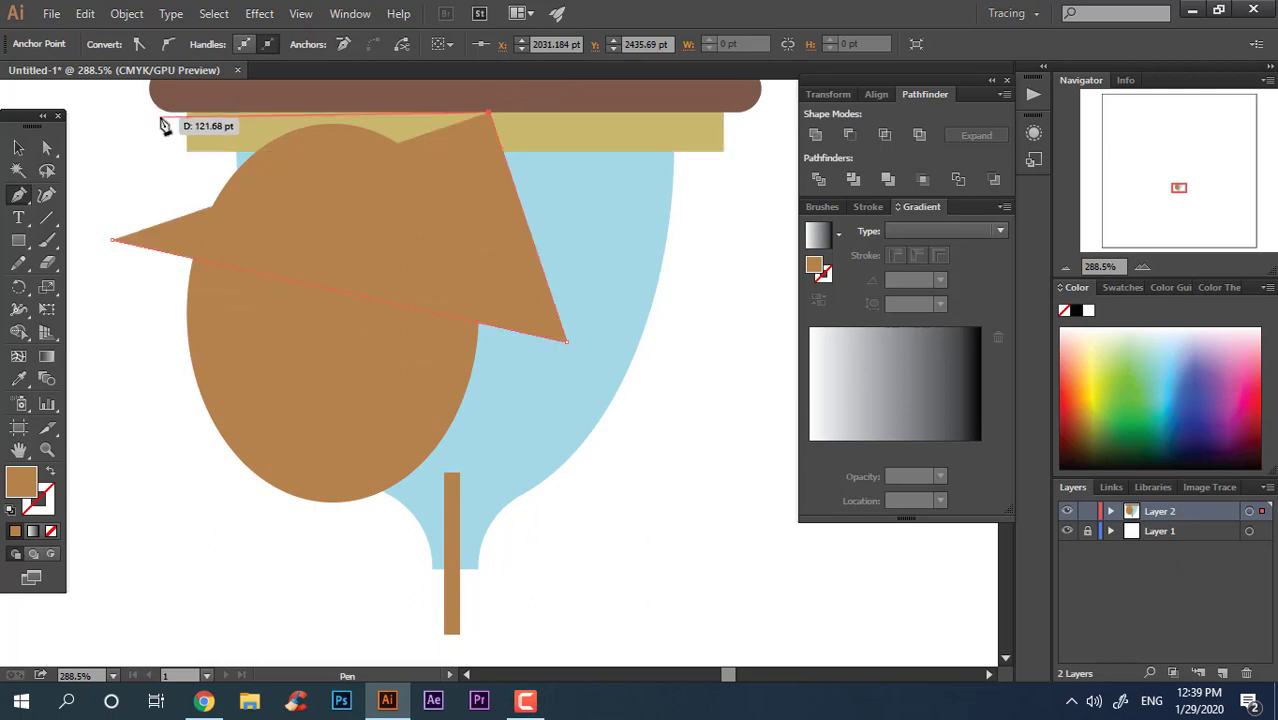
pyautogui.click(160, 117)
pyautogui.click(114, 242)
# Divide the ellipse with the polygon, ungroup the pieces, and select the unwanted top piece
pyautogui.press('v')
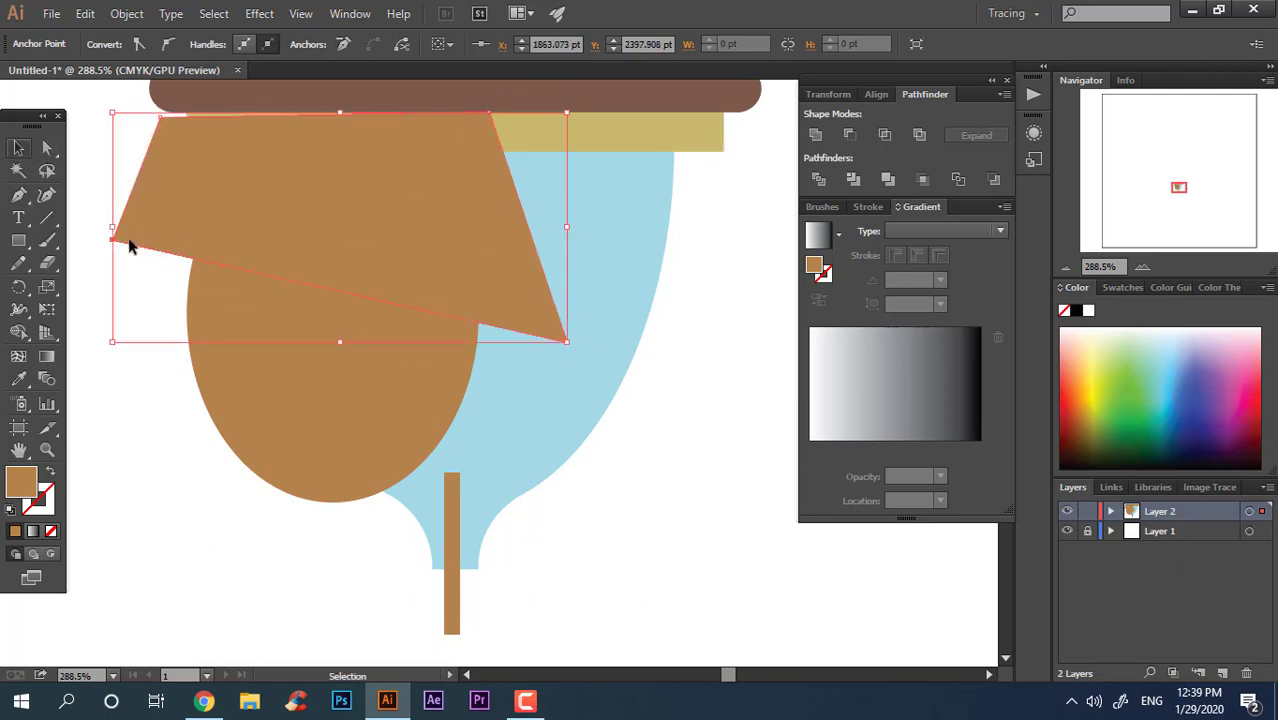
pyautogui.keyDown('shift'); pyautogui.click(343, 240); pyautogui.keyUp('shift')
pyautogui.click(813, 180)
pyautogui.rightClick(440, 295)
pyautogui.click(488, 303)
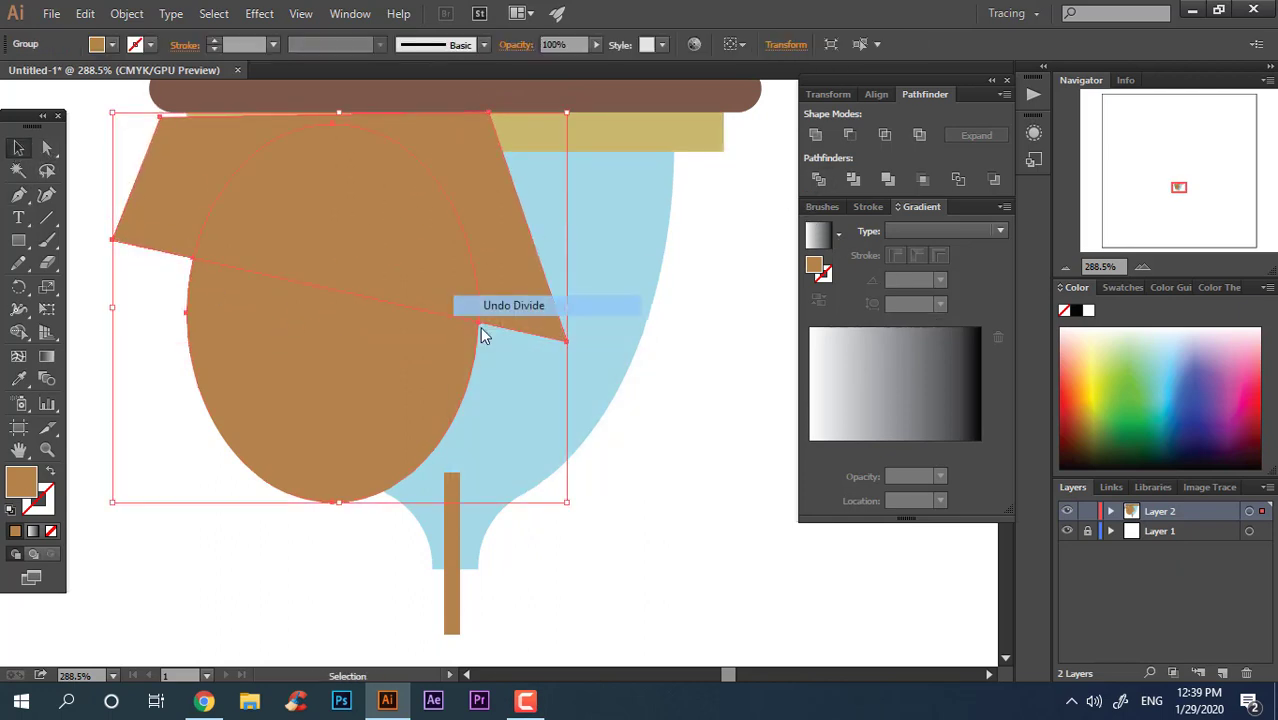
pyautogui.rightClick(443, 300)
pyautogui.click(829, 188)
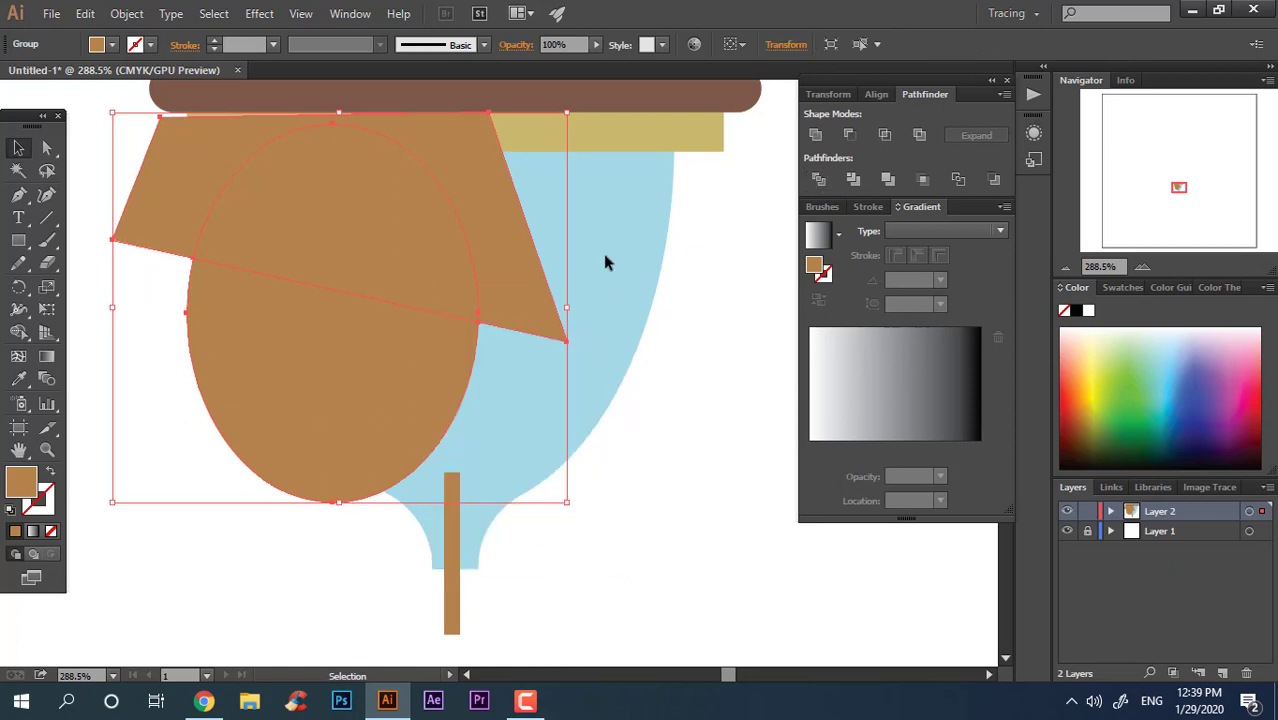
pyautogui.rightClick(358, 273)
pyautogui.click(500, 380)
pyautogui.hotkey('ctrl', 'shift', 'a')
pyautogui.click(487, 188)
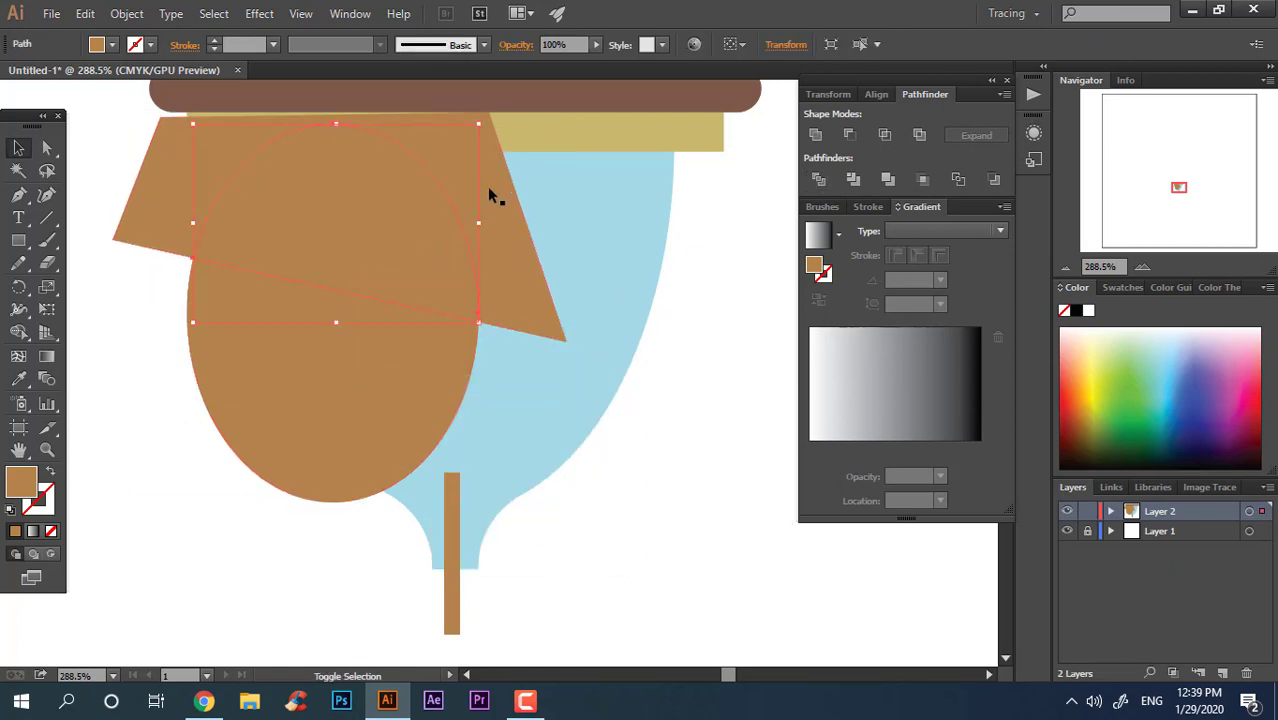
# Delete the unwanted top piece of the sand ellipse
pyautogui.press('p')
pyautogui.press('Delete')
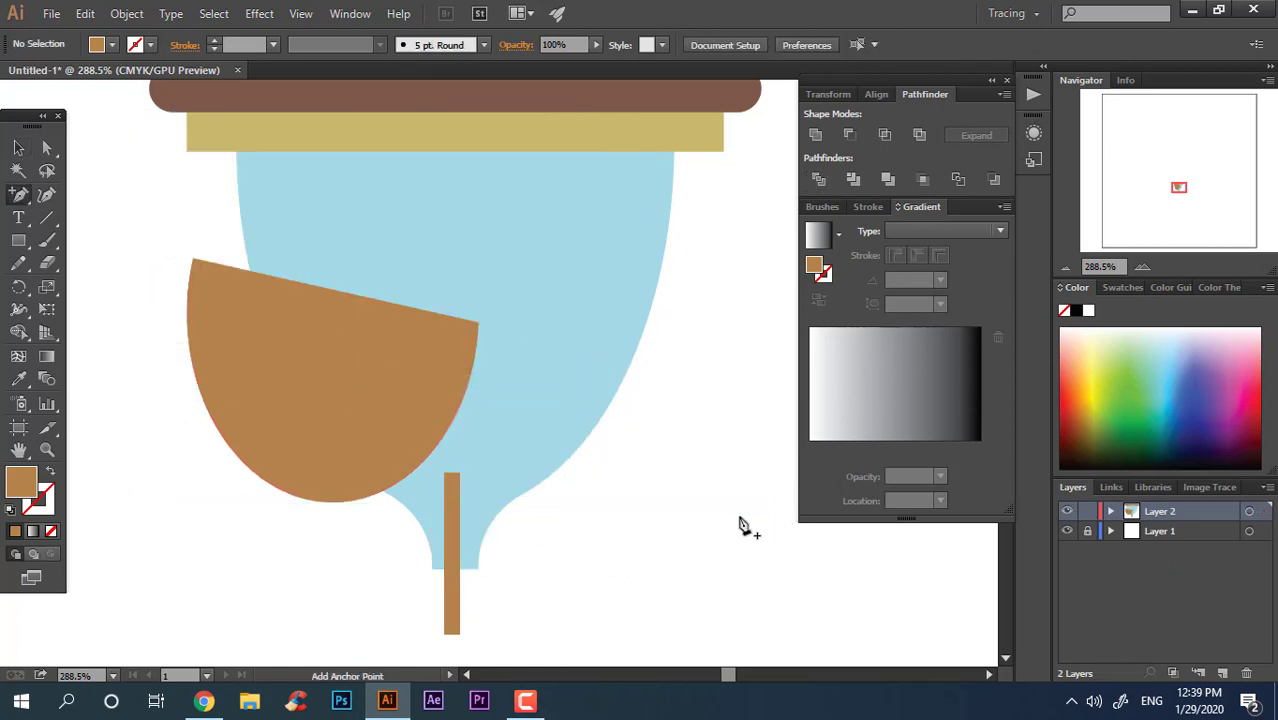
pyautogui.click(232, 258)
pyautogui.click(772, 373)
# Widen the sand stream, unite it with the mound, and round the joining corners
pyautogui.press('v')
pyautogui.scroll(1, 513, 500)
pyautogui.click(513, 560)
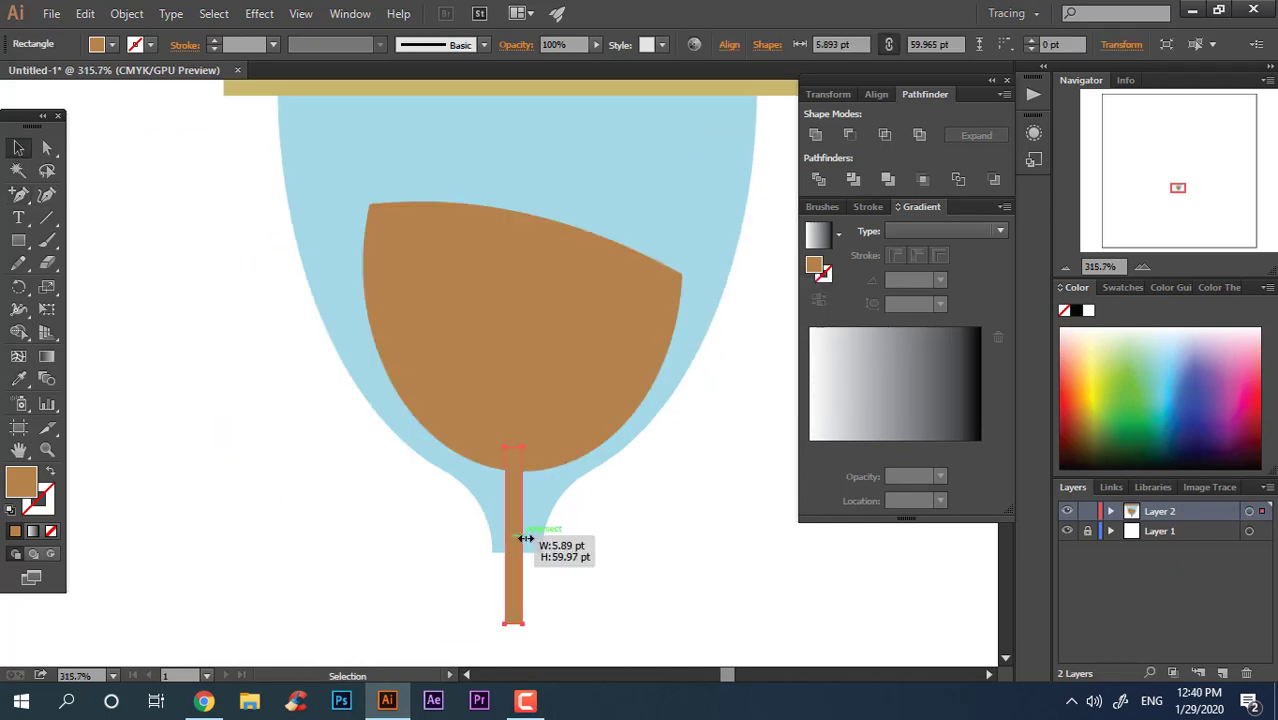
pyautogui.moveTo(519, 535); pyautogui.dragTo(530, 535)
pyautogui.keyDown('shift'); pyautogui.click(553, 409); pyautogui.keyUp('shift')
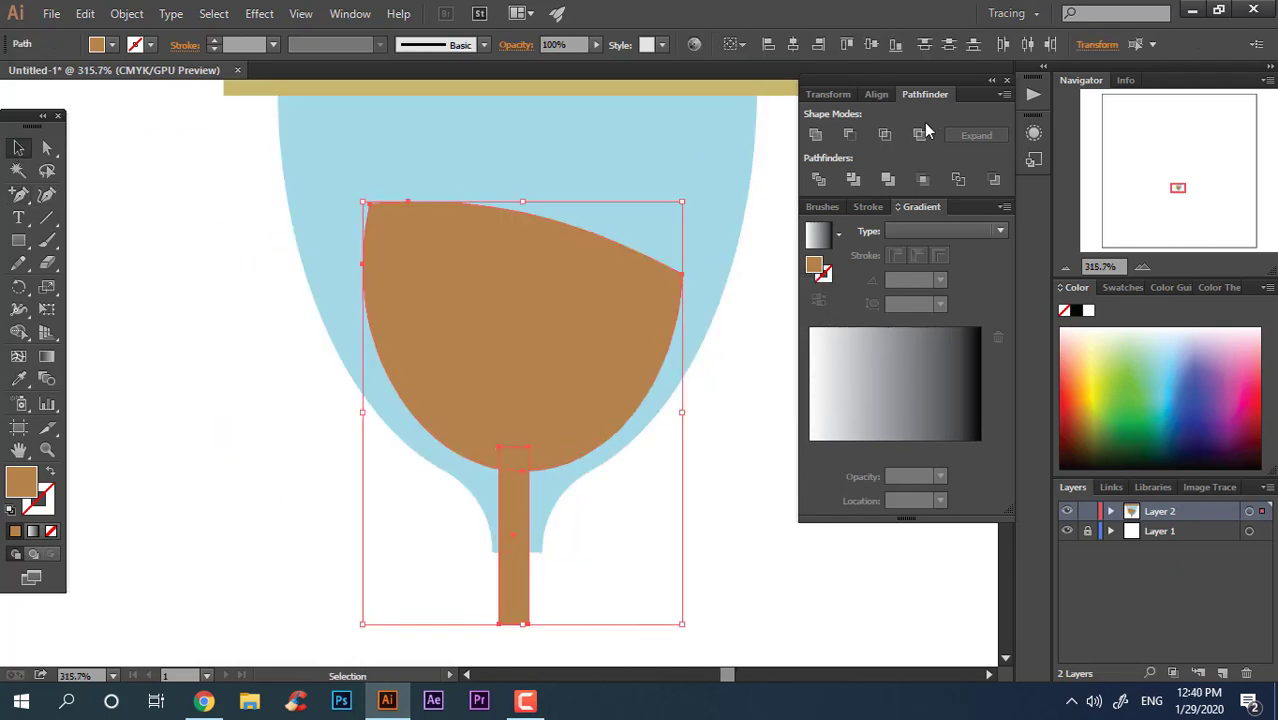
pyautogui.click(815, 134)
pyautogui.click(47, 147)
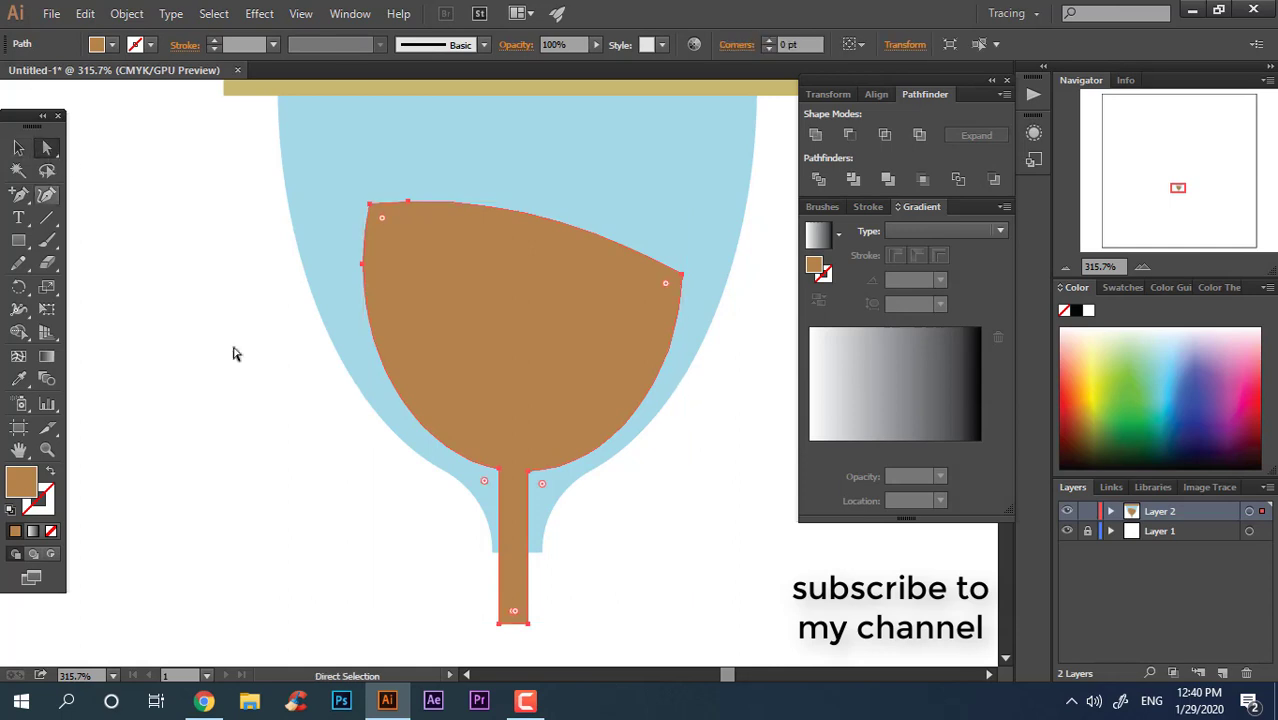
pyautogui.moveTo(540, 478)
pyautogui.mouseDown()
pyautogui.moveTo(499, 476)
pyautogui.moveTo(621, 550)
pyautogui.mouseUp()
# Zoom out to review the whole hourglass, then zoom back in on the sand
pyautogui.click(18, 148)
pyautogui.press('z')
pyautogui.keyDown('alt'); pyautogui.click(550, 522); pyautogui.keyUp('alt')
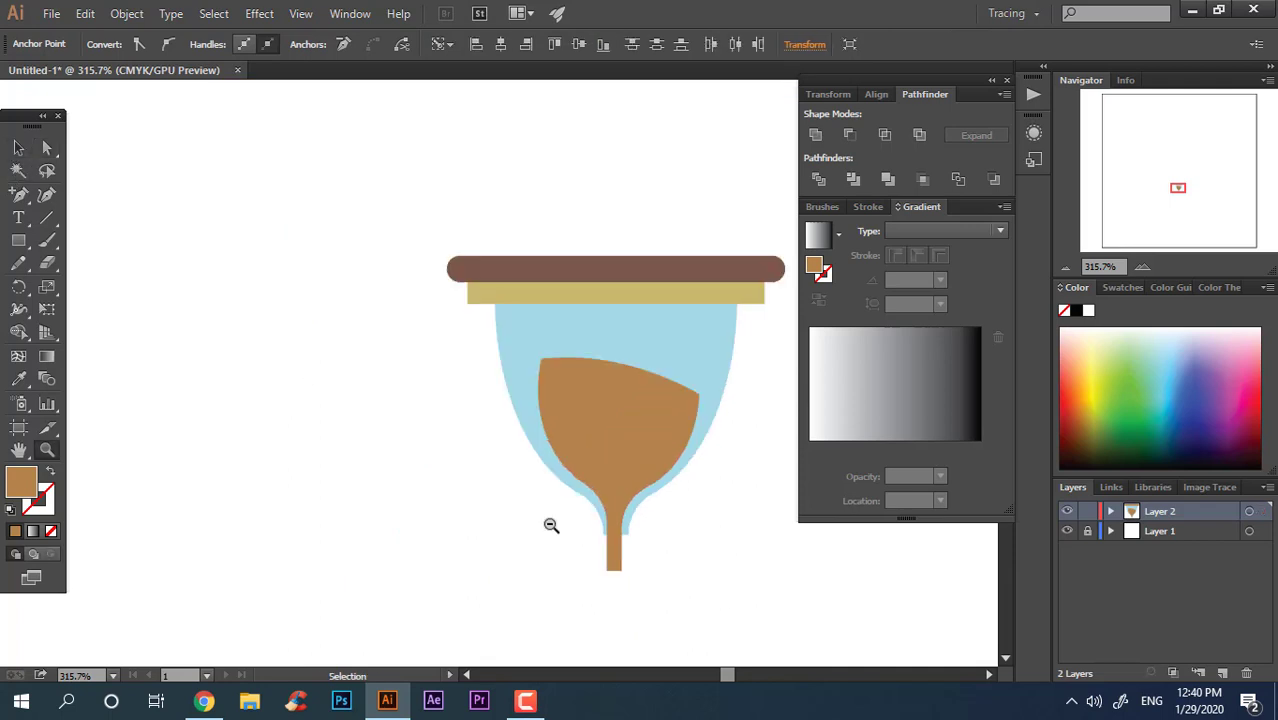
pyautogui.hotkey('ctrl', 'shift', 'a')
pyautogui.click(18, 148)
pyautogui.moveTo(370, 585); pyautogui.dragTo(720, 92)
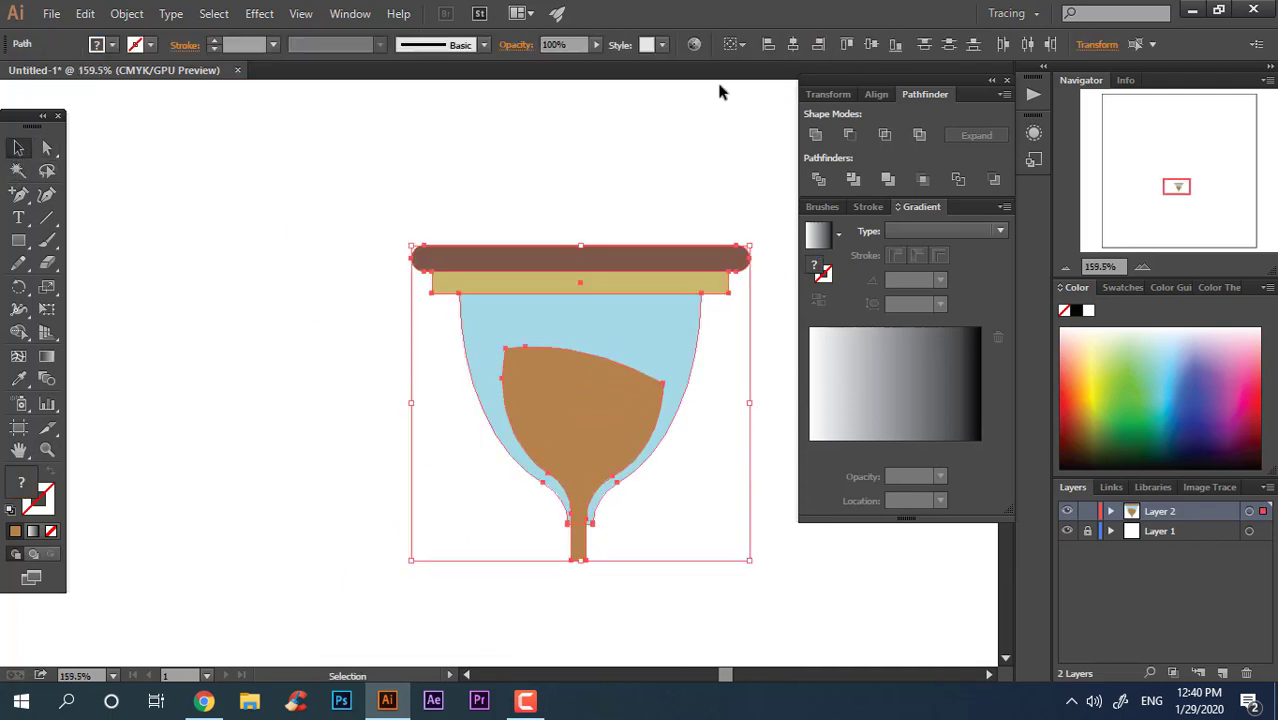
pyautogui.click(718, 533)
pyautogui.press('z')
pyautogui.moveTo(685, 549); pyautogui.dragTo(753, 577)
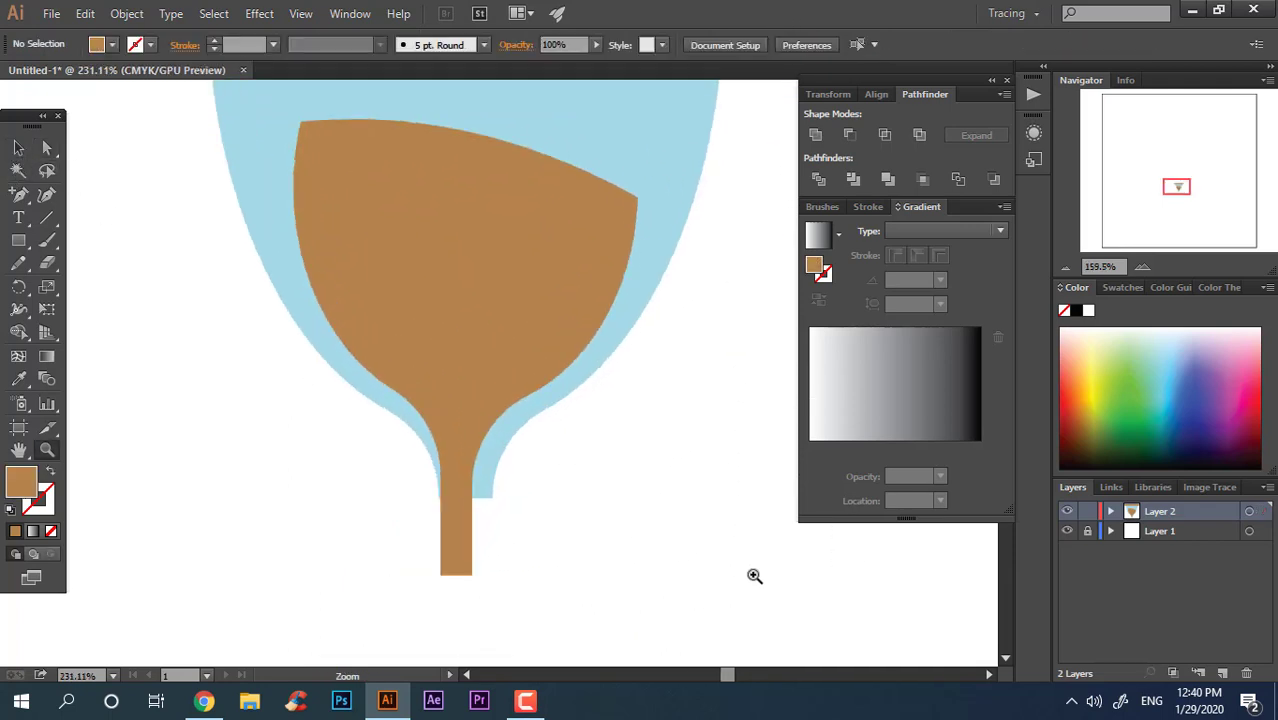
# Select the sand shape with the Magic Wand and nudge it slightly right
pyautogui.click(19, 170)
pyautogui.click(525, 298)
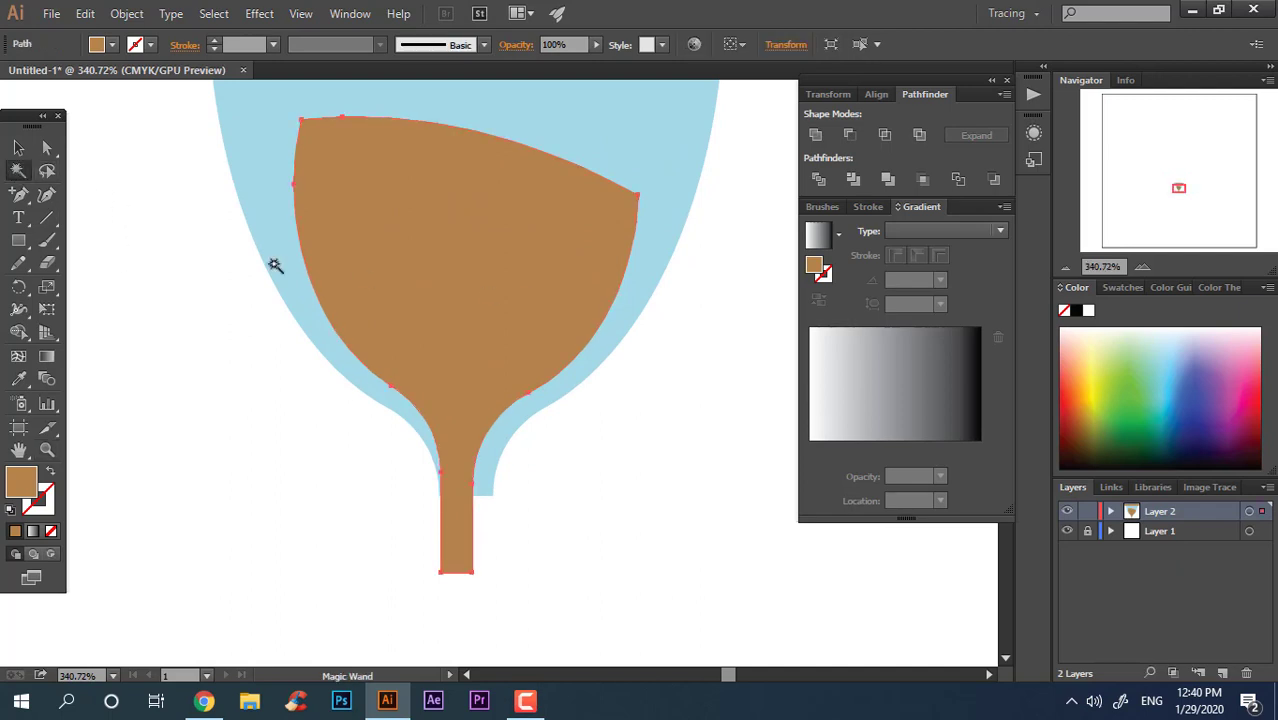
pyautogui.click(20, 148)
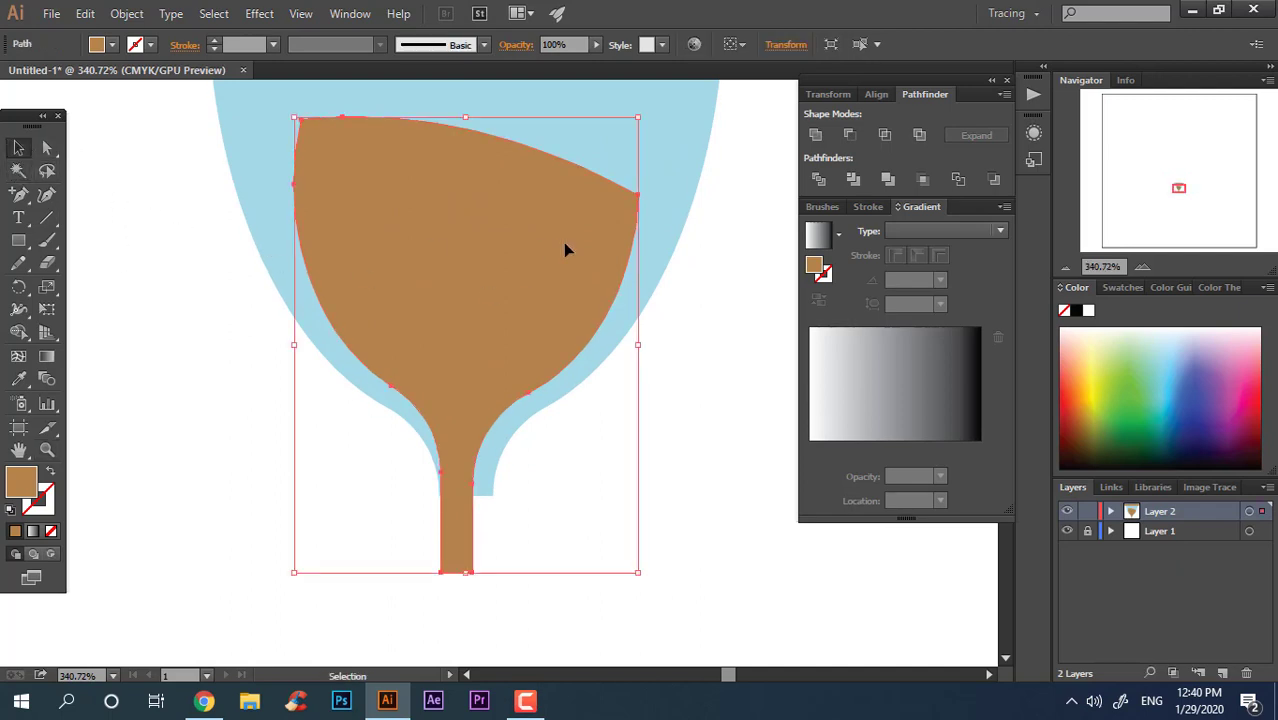
pyautogui.press('Right')
pyautogui.press('Right')
pyautogui.click(745, 392)
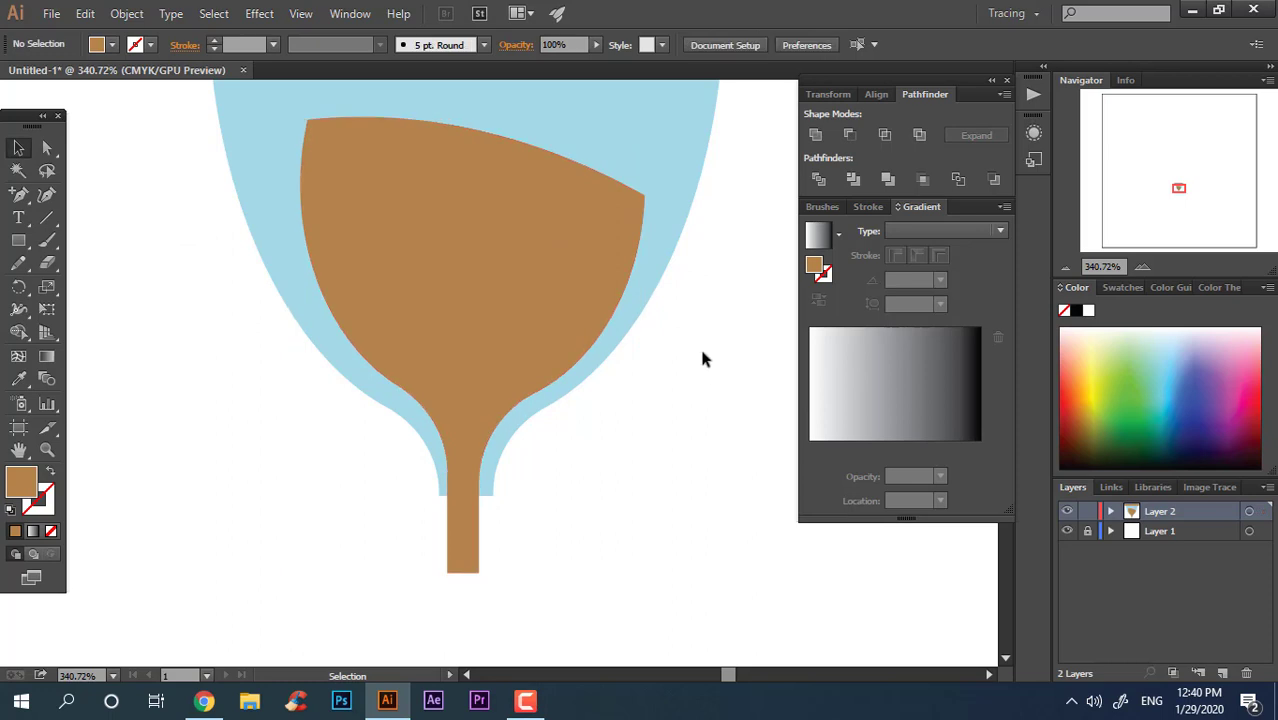
pyautogui.scroll(2, 702, 356)
pyautogui.click(485, 446)
# Curve the brown sand's left edge with Curvature points to follow the inside of the blue glass
pyautogui.click(48, 196)
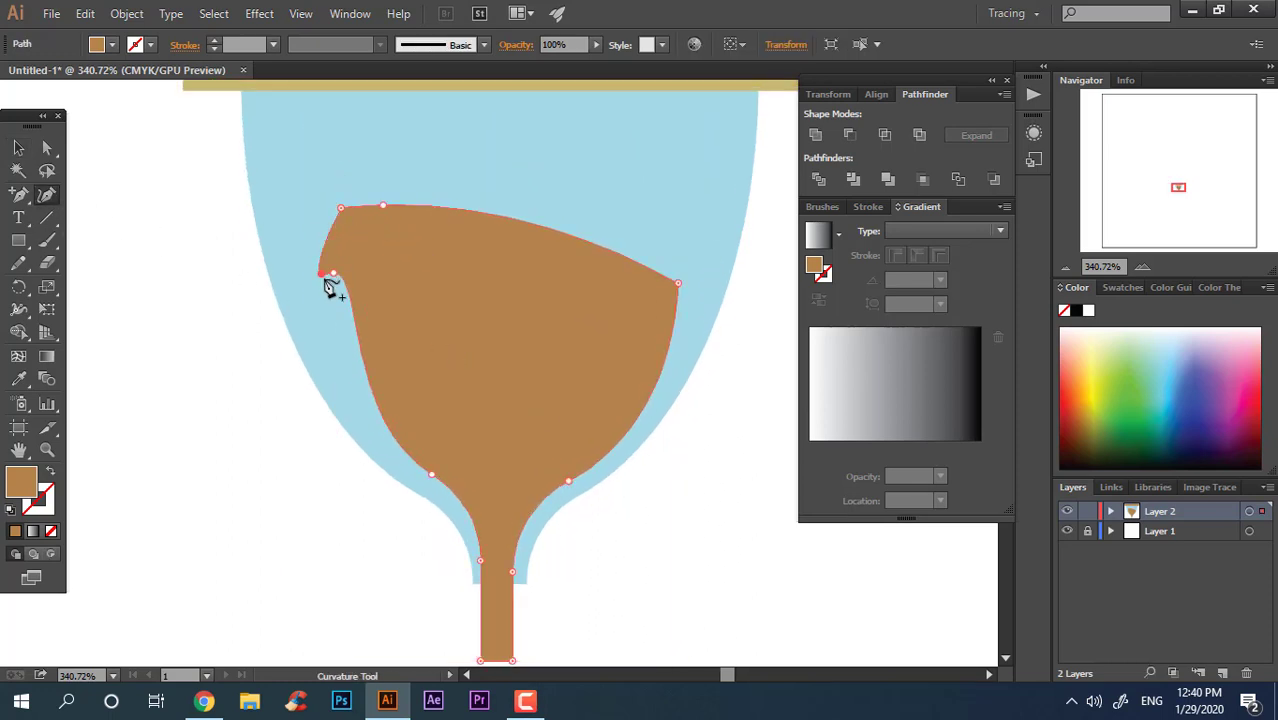
pyautogui.moveTo(325, 277); pyautogui.dragTo(314, 281)
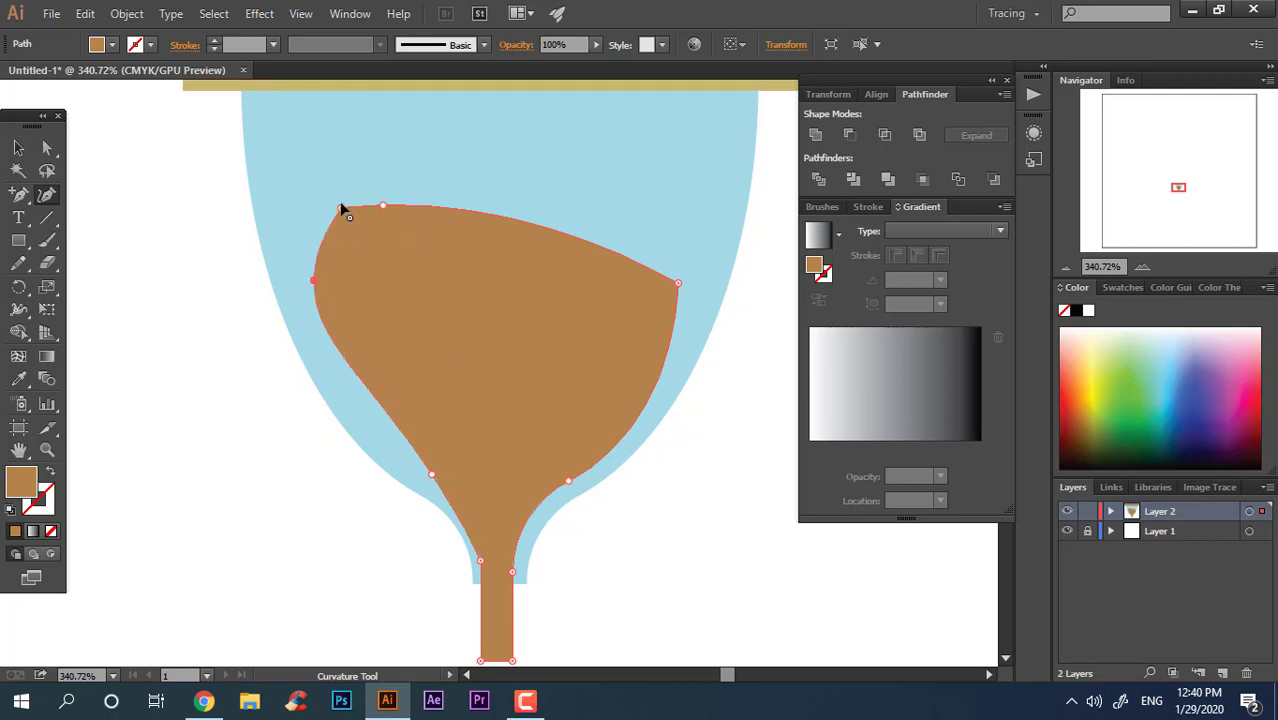
pyautogui.click(347, 386)
pyautogui.press('Delete')
pyautogui.click(314, 281)
pyautogui.press('Delete')
pyautogui.moveTo(320, 282); pyautogui.dragTo(373, 423)
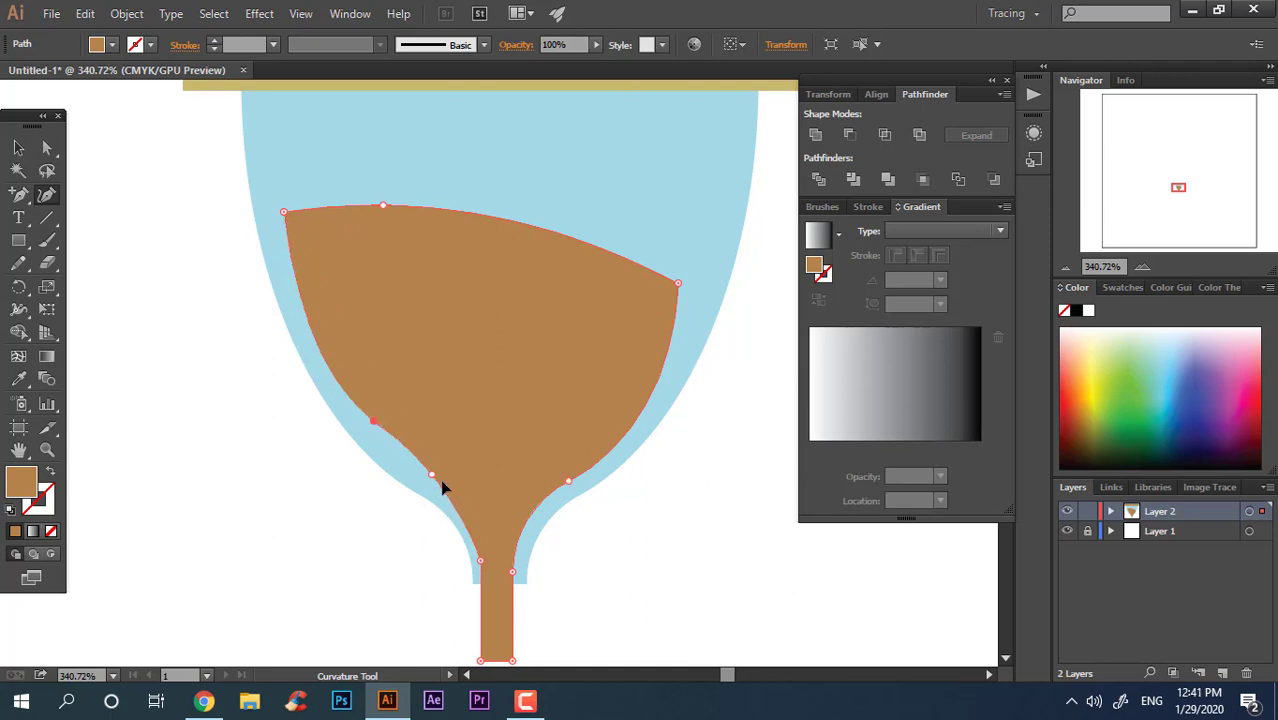
pyautogui.click(462, 496)
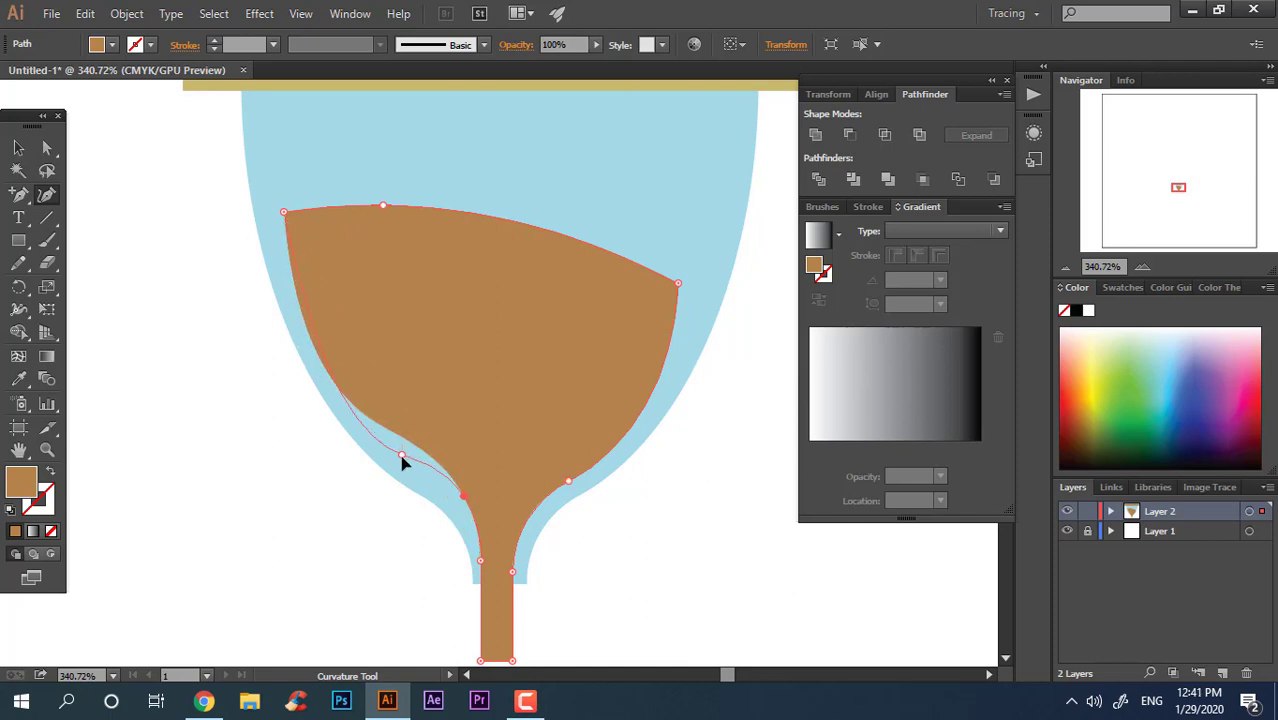
pyautogui.moveTo(410, 455); pyautogui.dragTo(410, 452)
pyautogui.moveTo(331, 331); pyautogui.dragTo(315, 340)
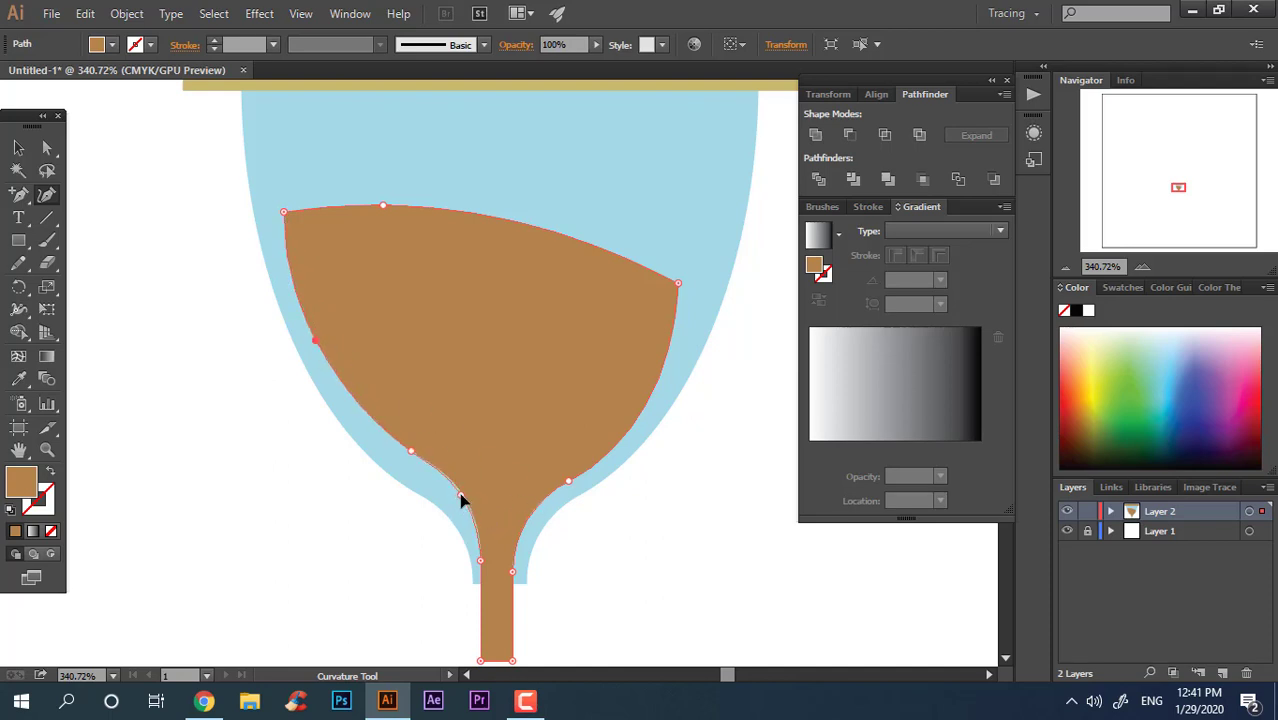
pyautogui.moveTo(410, 451); pyautogui.dragTo(414, 467)
pyautogui.moveTo(313, 352); pyautogui.dragTo(312, 348)
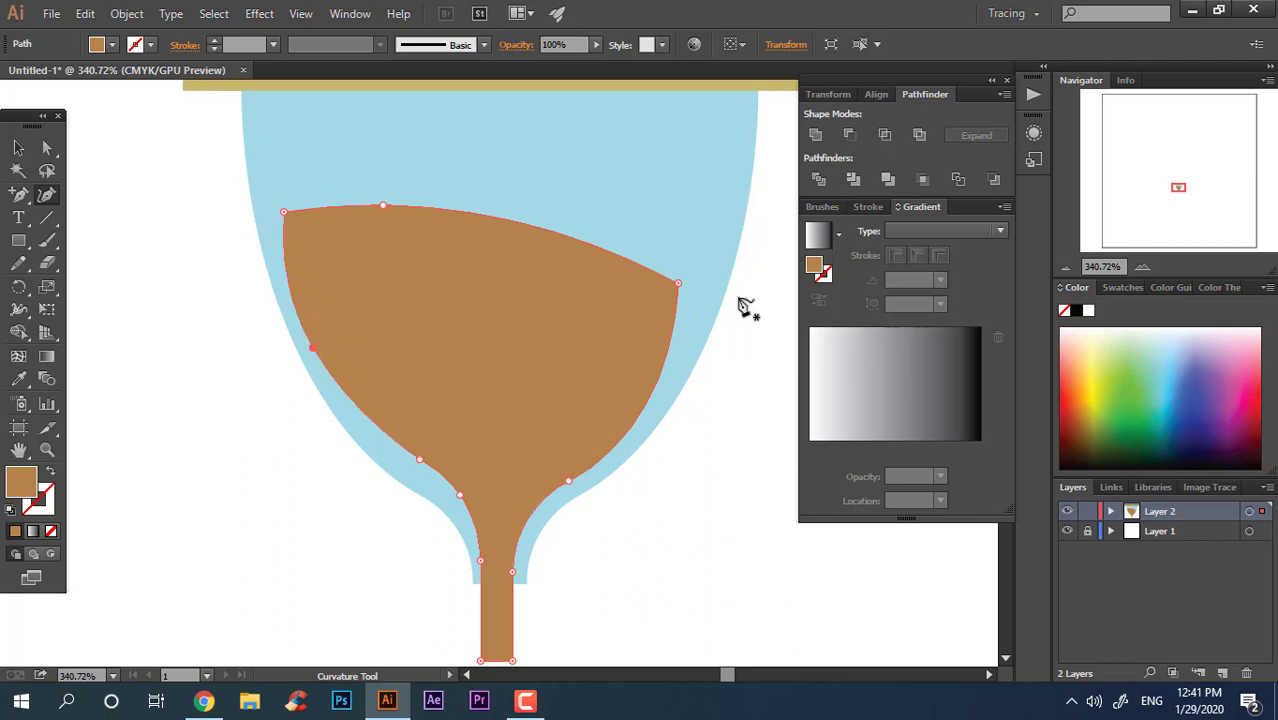
# Curve the sand's right edge along the glass contour down into the falling stream
pyautogui.click(669, 380)
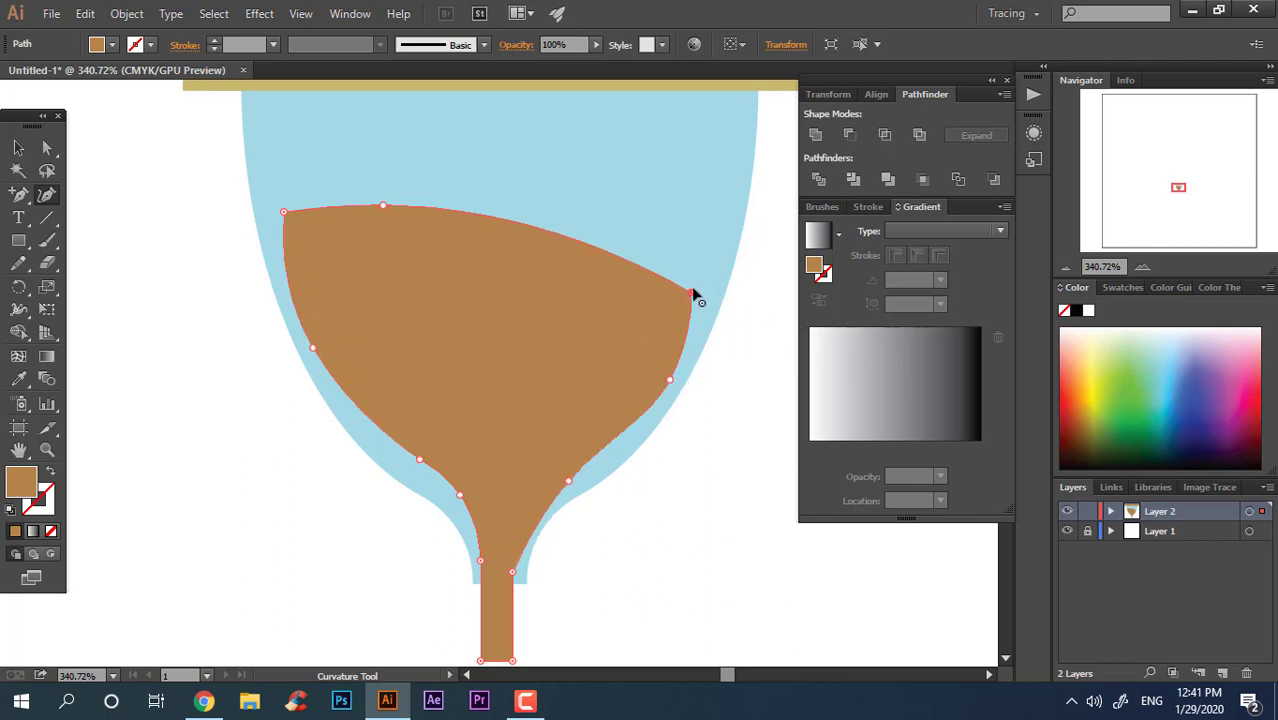
pyautogui.moveTo(693, 293); pyautogui.dragTo(703, 286)
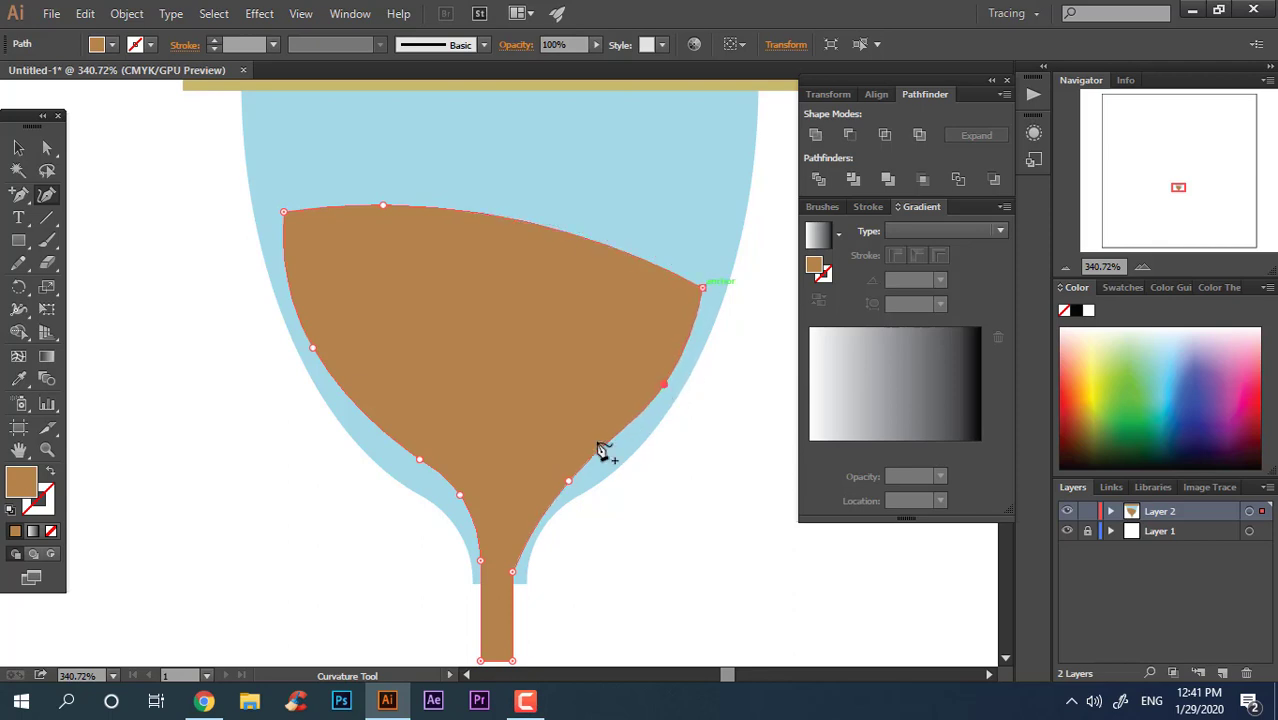
pyautogui.click(585, 460)
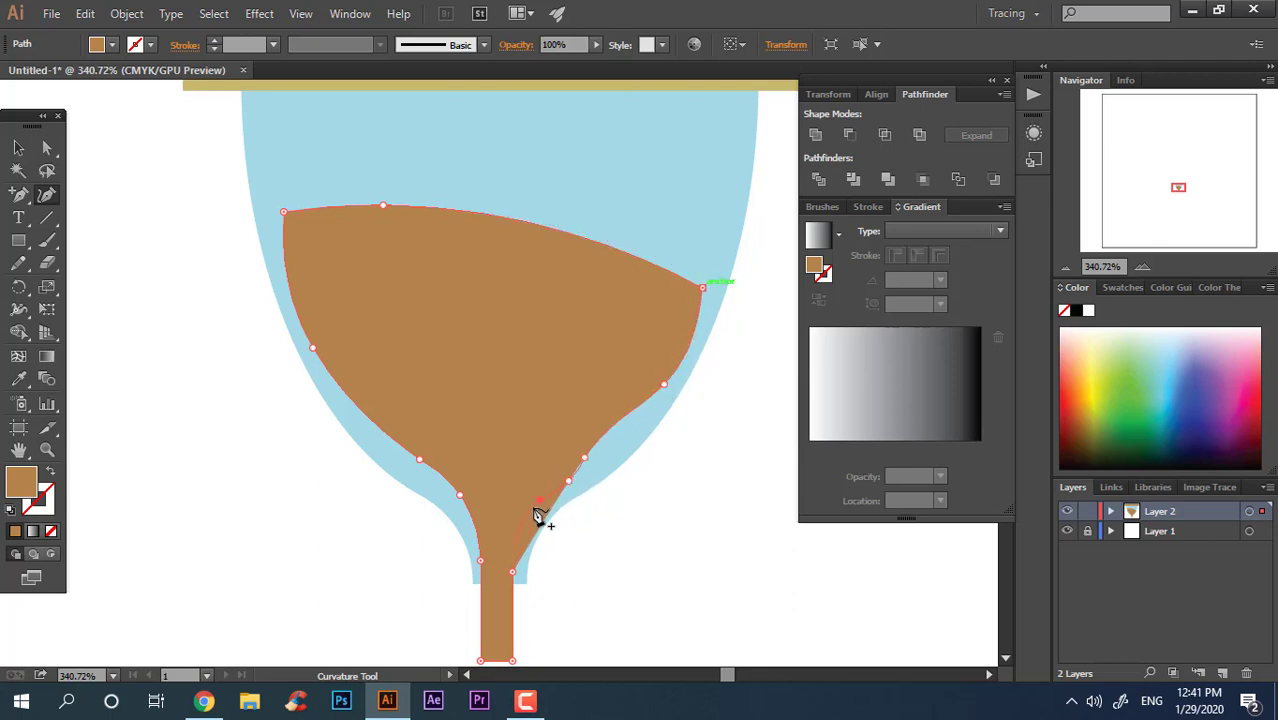
pyautogui.click(529, 510)
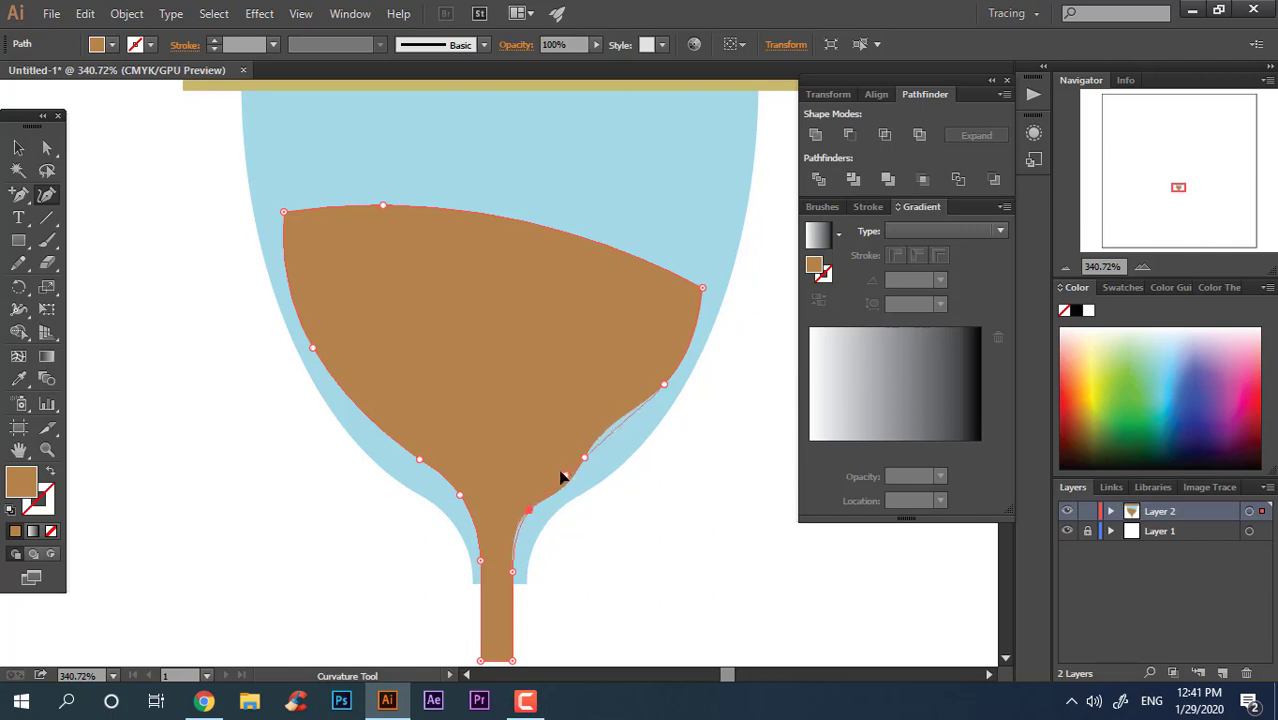
pyautogui.press('Escape')
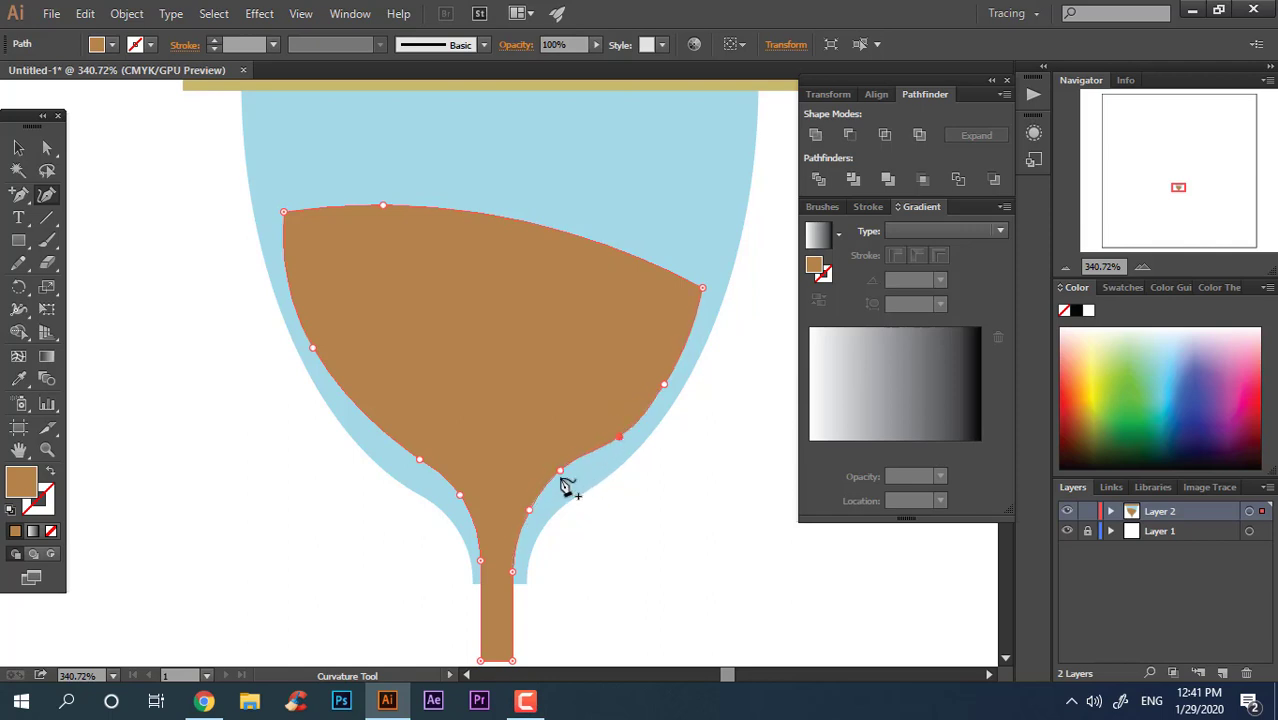
pyautogui.press('z')
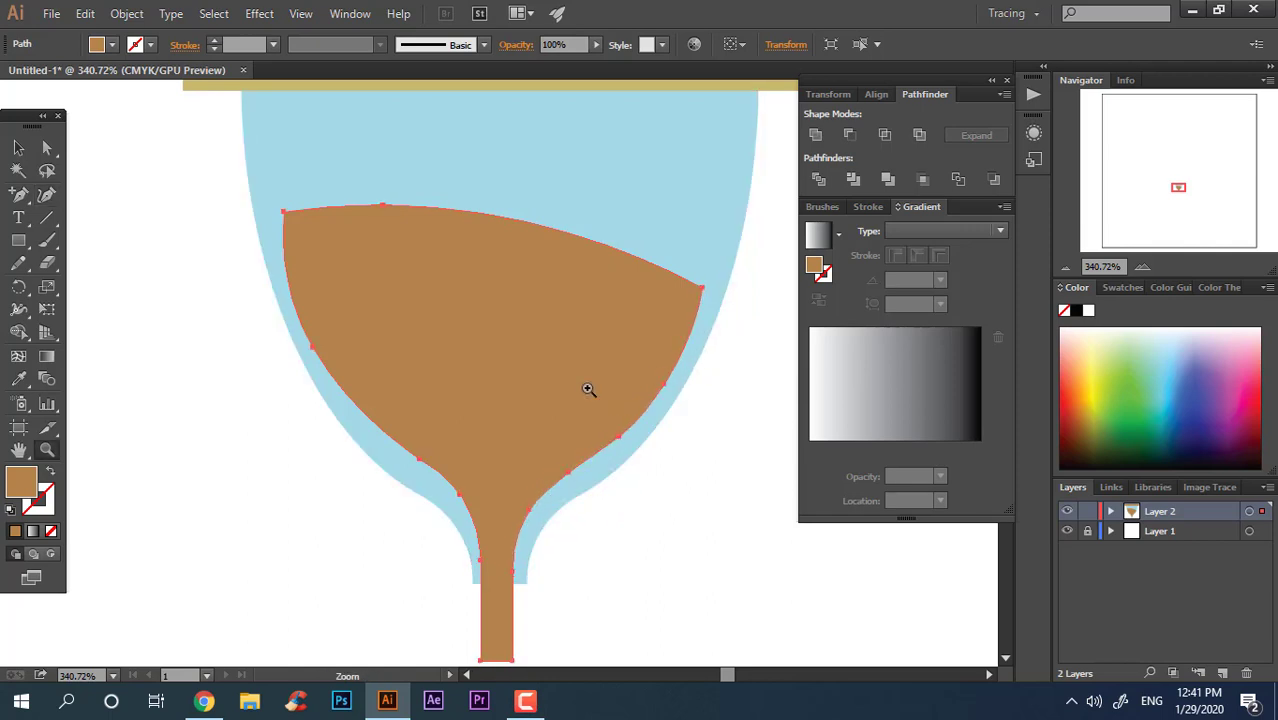
pyautogui.moveTo(590, 386); pyautogui.dragTo(337, 393)
# Duplicate the whole cup below itself and reflect the copy upside down as the hourglass bottom
pyautogui.hotkey('ctrl', 'shift', 'a')
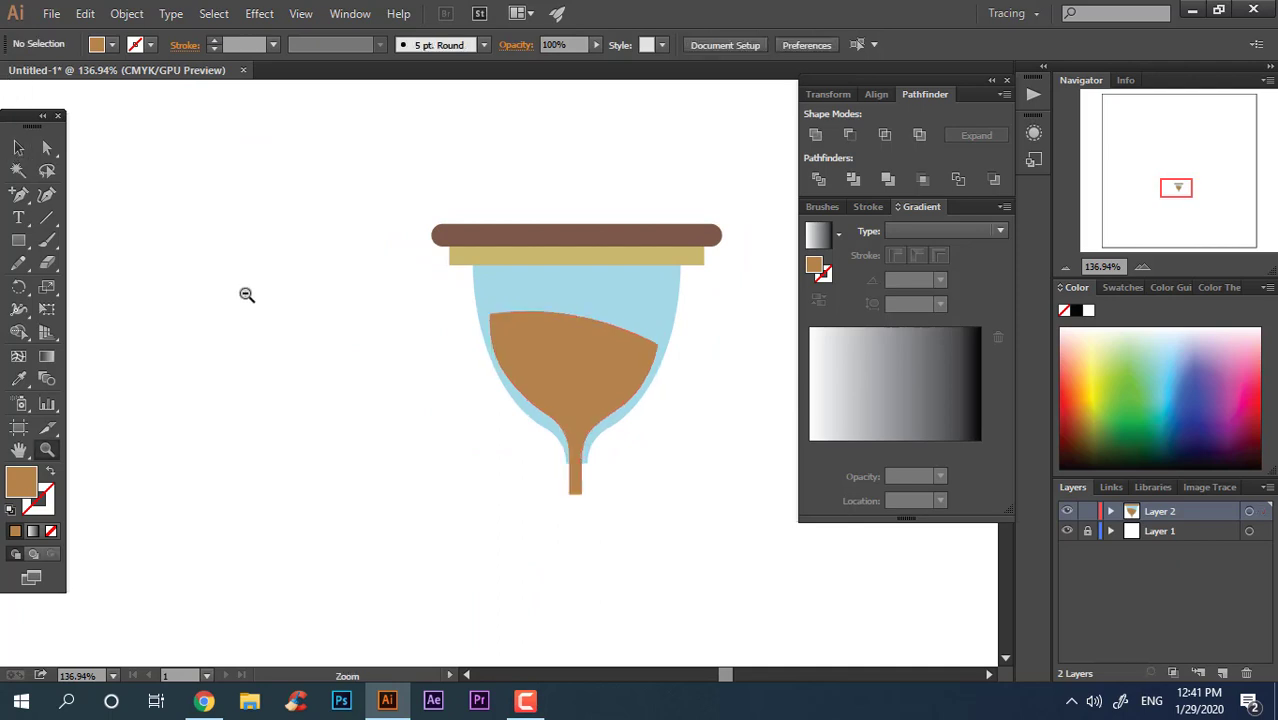
pyautogui.moveTo(248, 293)
pyautogui.mouseDown()
pyautogui.moveTo(414, 343)
pyautogui.moveTo(547, 288)
pyautogui.mouseUp()
pyautogui.click(697, 324)
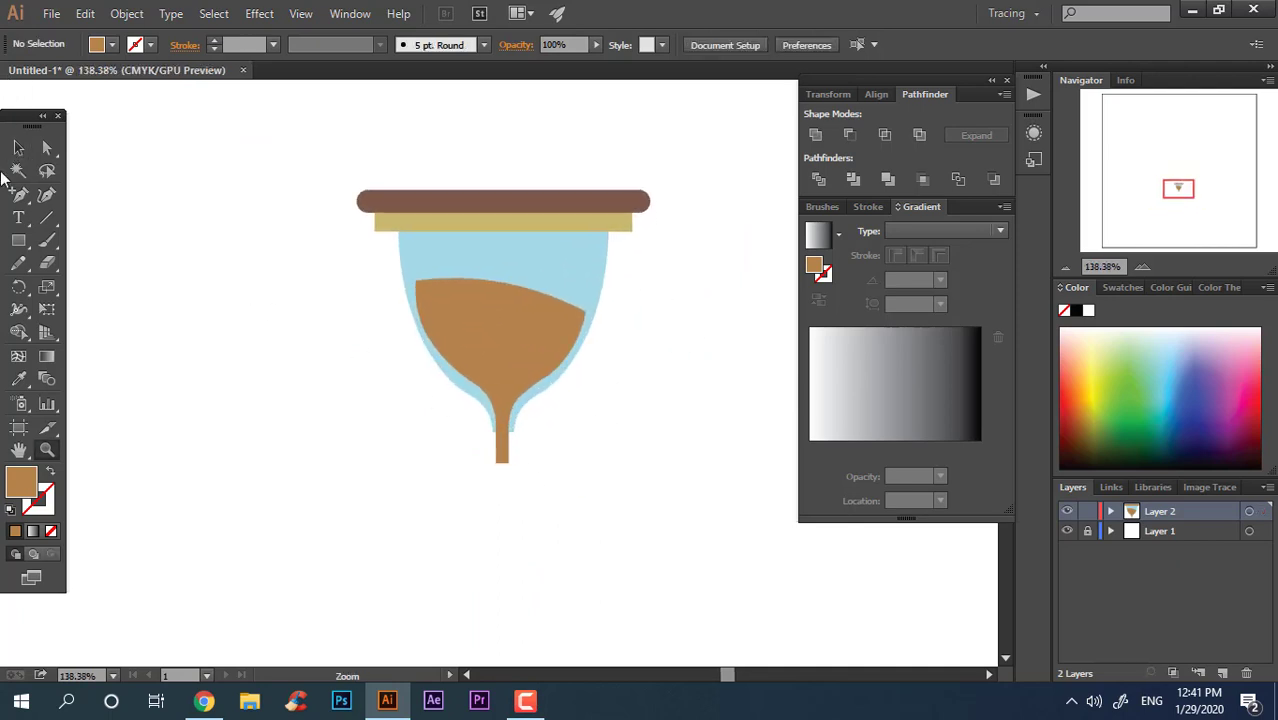
pyautogui.press('v')
pyautogui.hotkey('ctrl', 'a')
pyautogui.moveTo(585, 253); pyautogui.dragTo(585, 465)
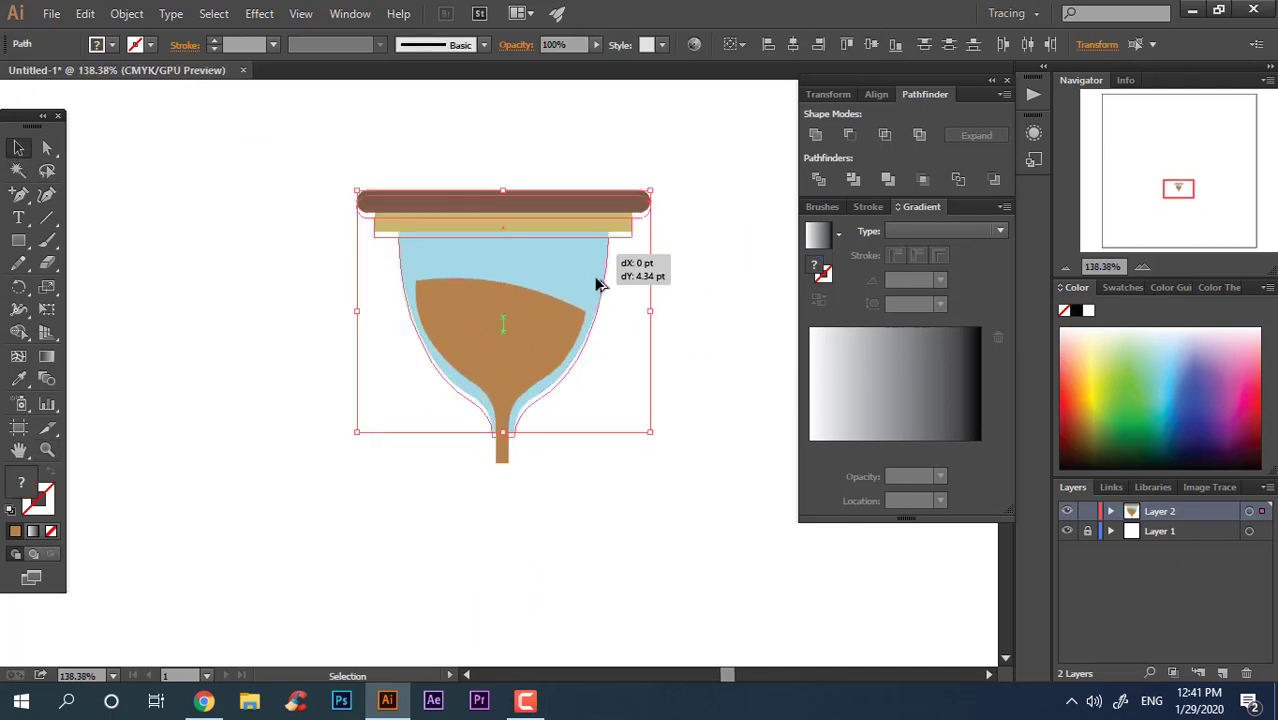
pyautogui.rightClick(585, 465)
pyautogui.moveTo(641, 408)
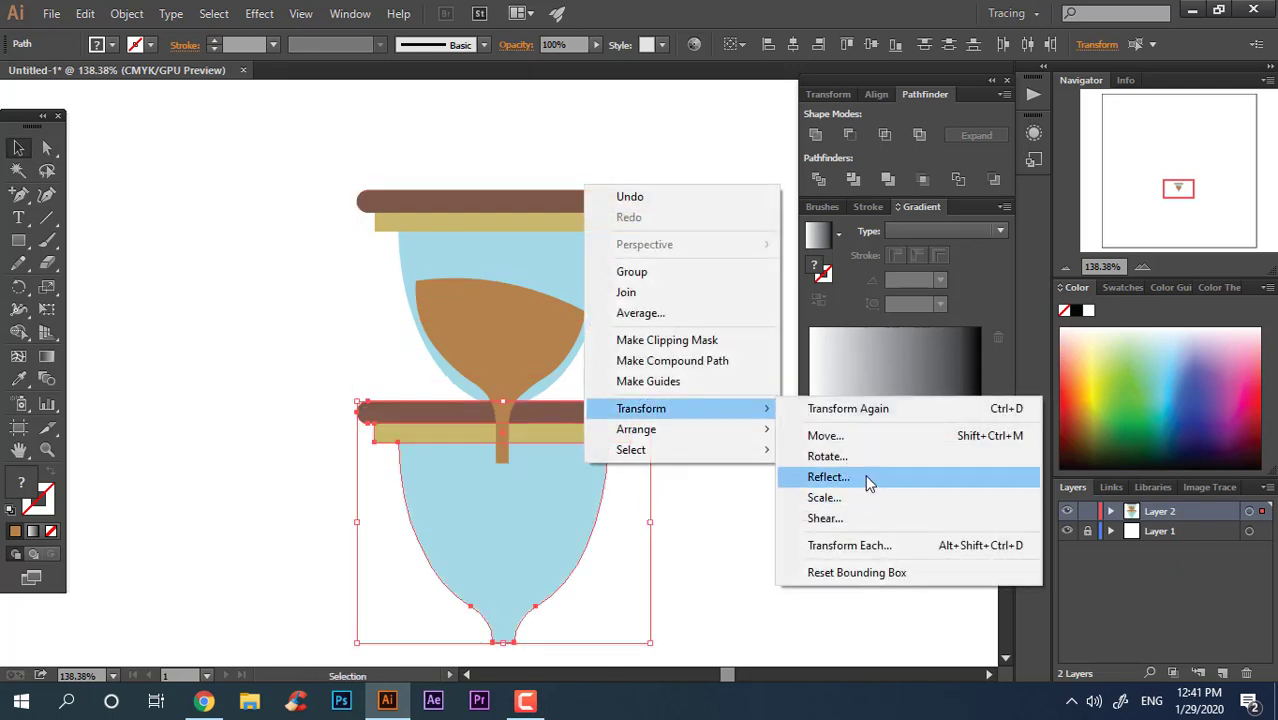
pyautogui.click(865, 476)
pyautogui.click(898, 466)
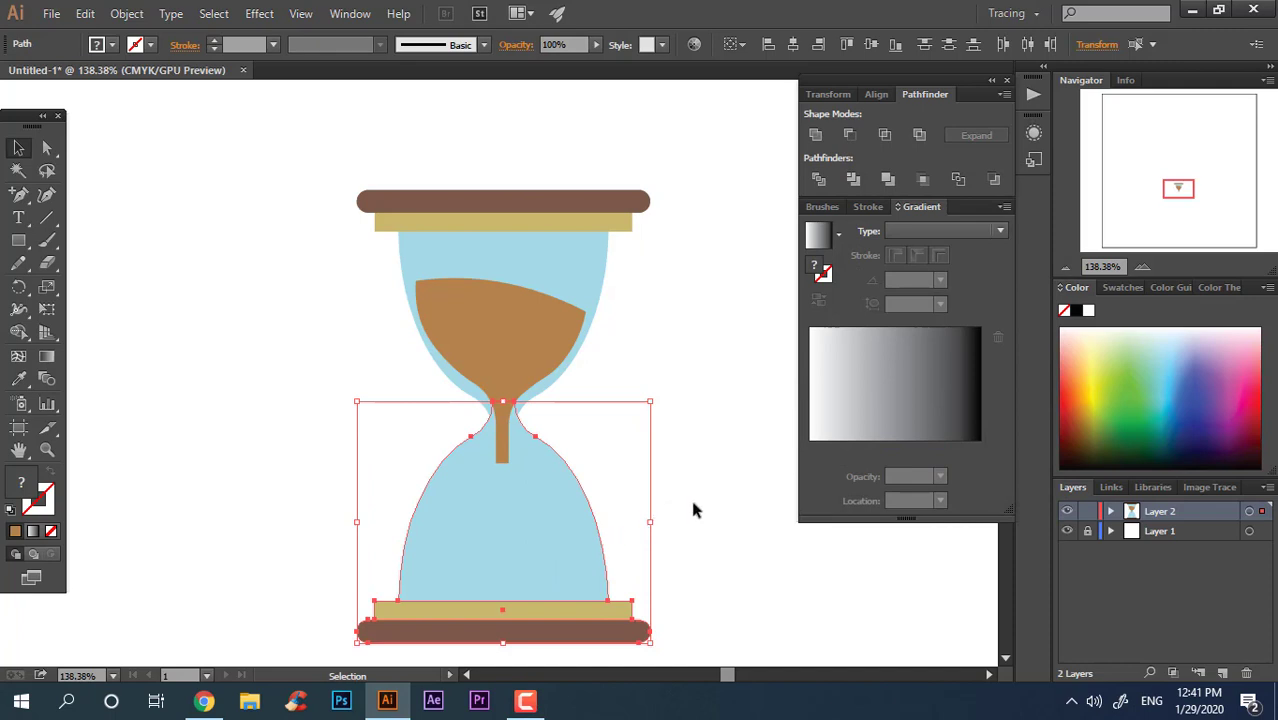
# Unite the upper and lower blue glass halves into a single shape with Pathfinder
pyautogui.click(696, 510)
pyautogui.click(583, 528)
pyautogui.keyDown('shift'); pyautogui.click(576, 253); pyautogui.keyUp('shift')
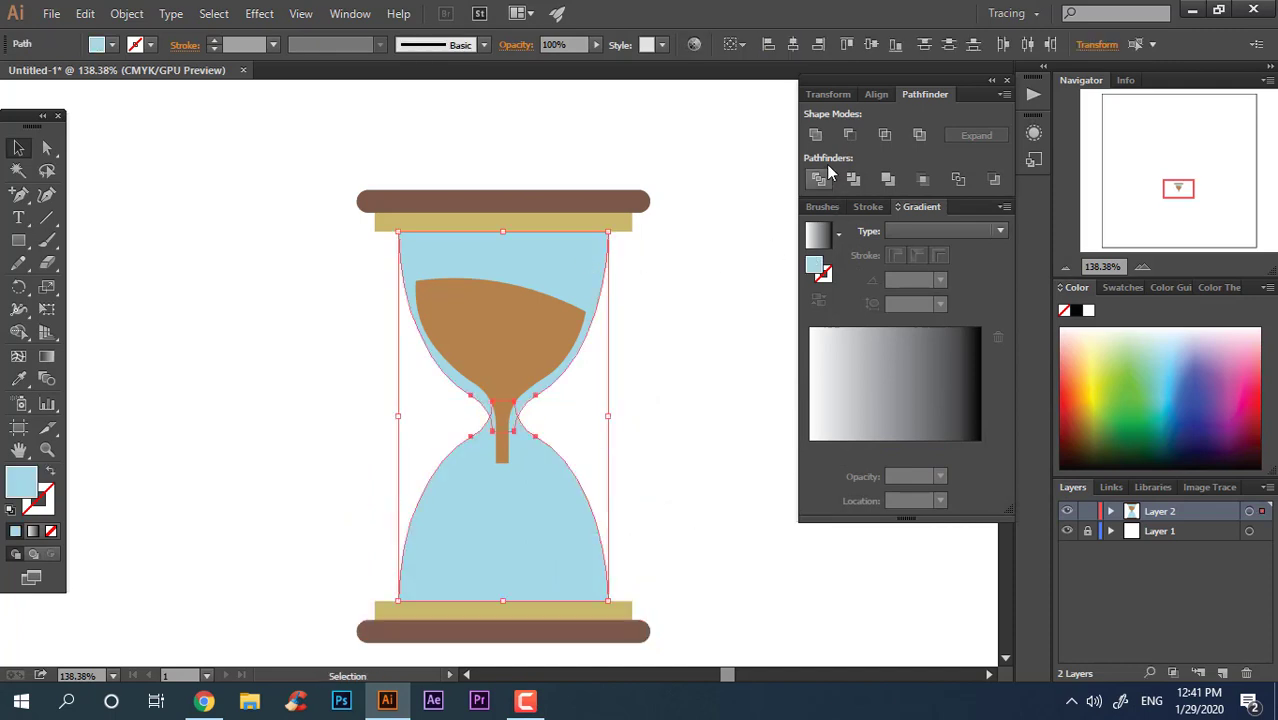
pyautogui.click(815, 134)
pyautogui.click(735, 322)
pyautogui.press('z')
pyautogui.click(548, 458)
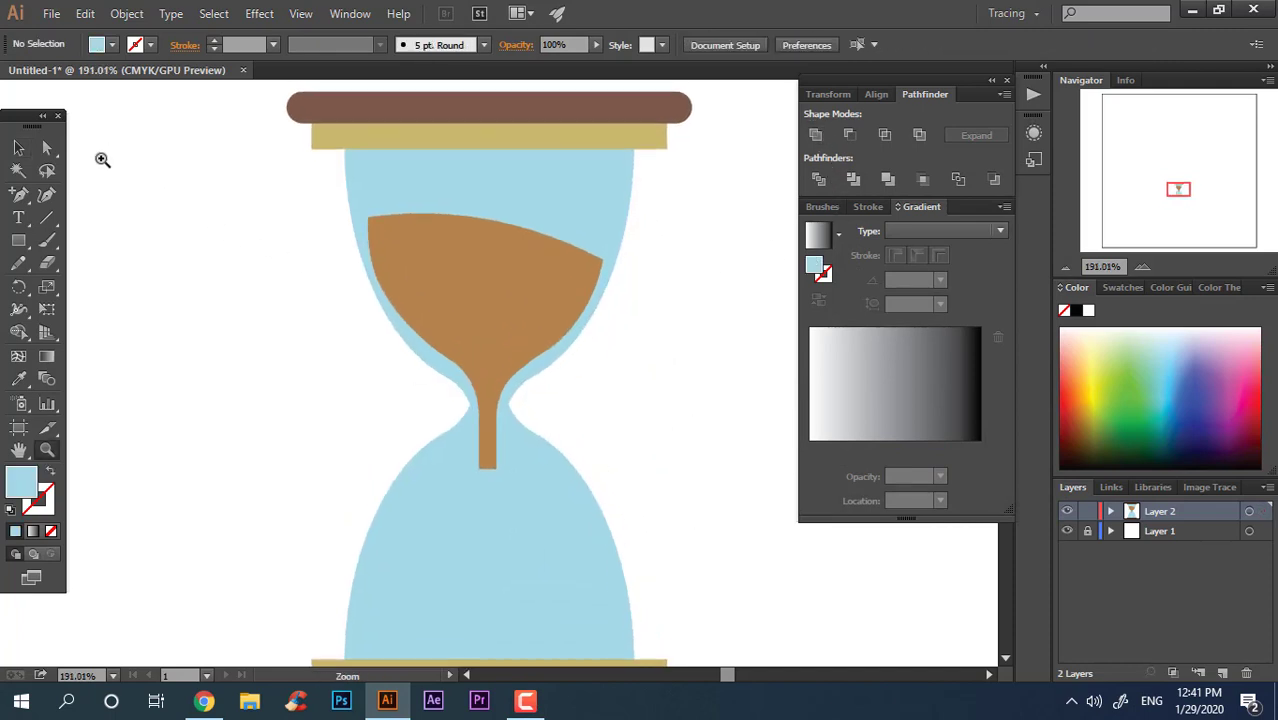
# Select the merged glass's waist anchors and round them to 17.93 pt corners
pyautogui.press('a')
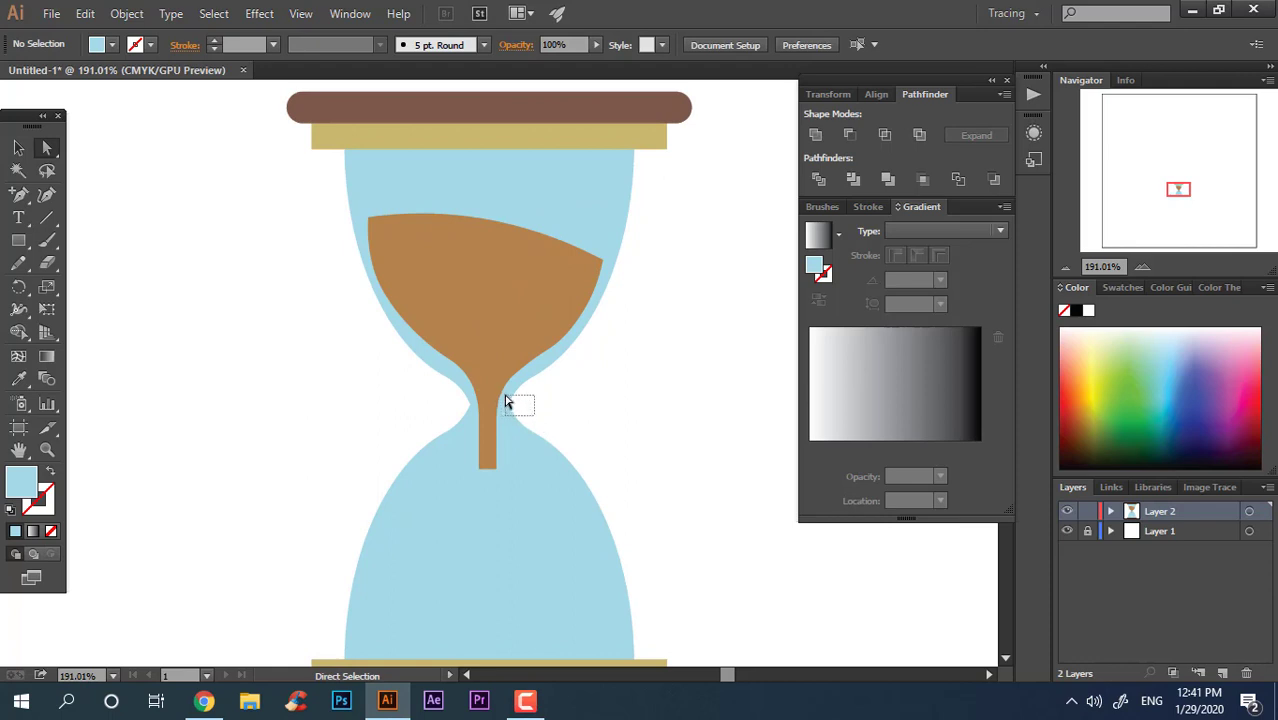
pyautogui.moveTo(535, 415); pyautogui.dragTo(506, 401)
pyautogui.moveTo(476, 410)
pyautogui.mouseDown()
pyautogui.moveTo(471, 423)
pyautogui.moveTo(299, 408)
pyautogui.mouseUp()
pyautogui.click(650, 435)
pyautogui.scroll(-2, 650, 435)
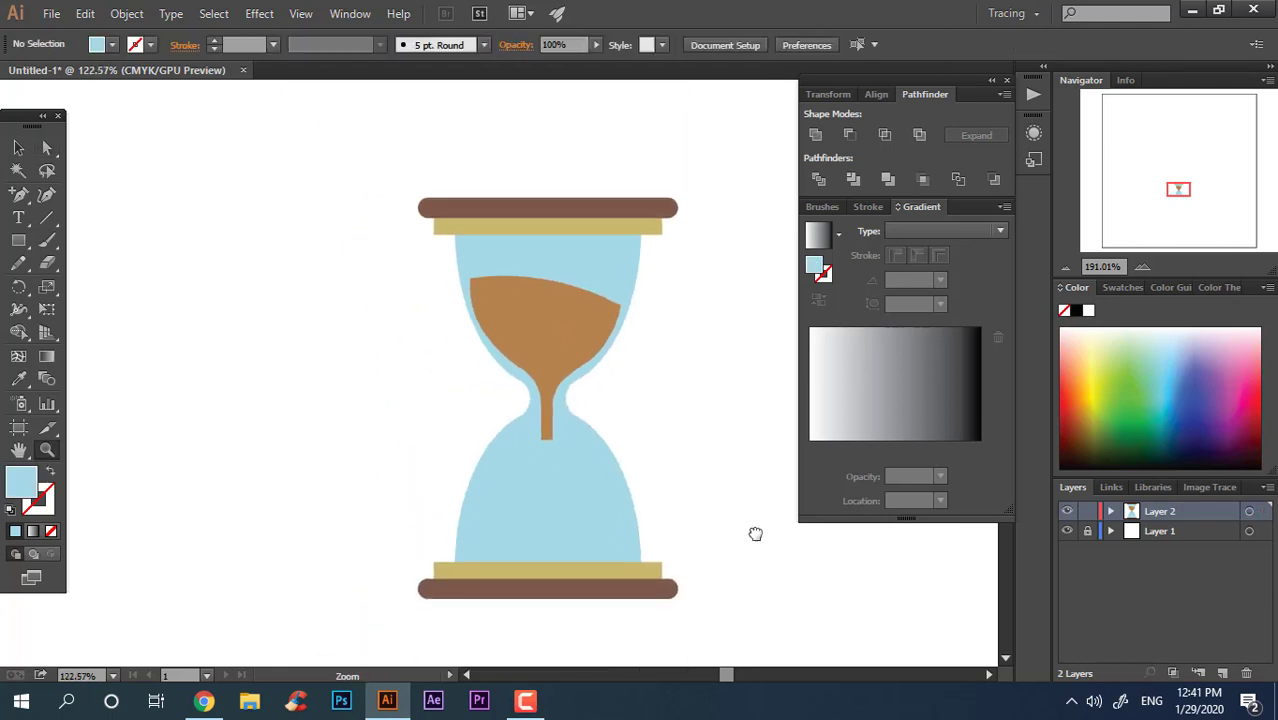
pyautogui.press('z')
pyautogui.scroll(1, 521, 410)
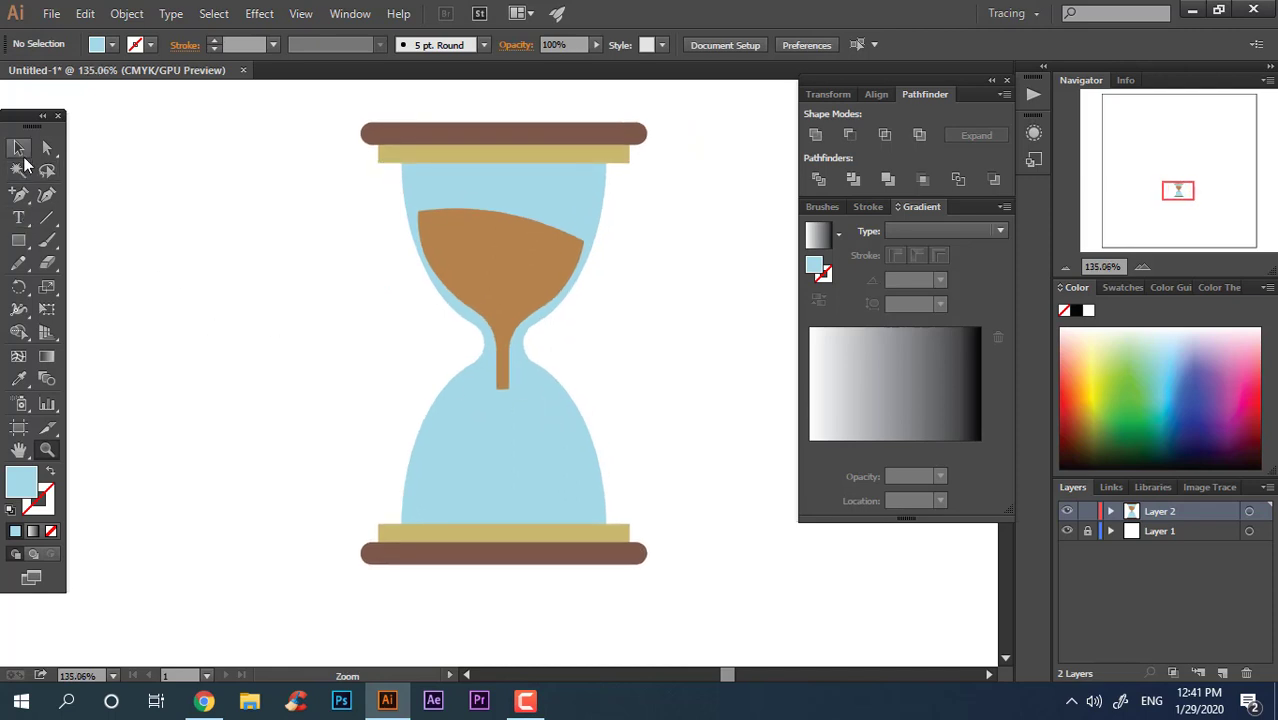
pyautogui.press('z')
pyautogui.scroll(1, 644, 467)
pyautogui.scroll(1, 639, 465)
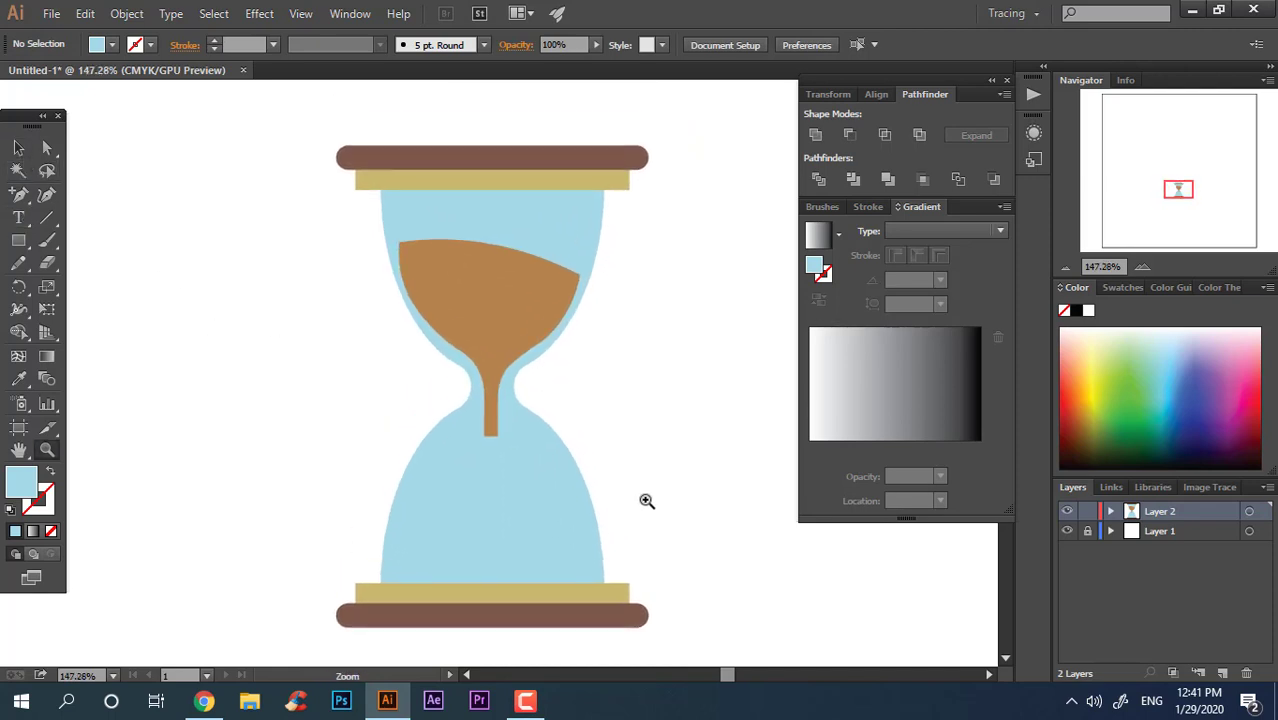
pyautogui.scroll(1, 648, 502)
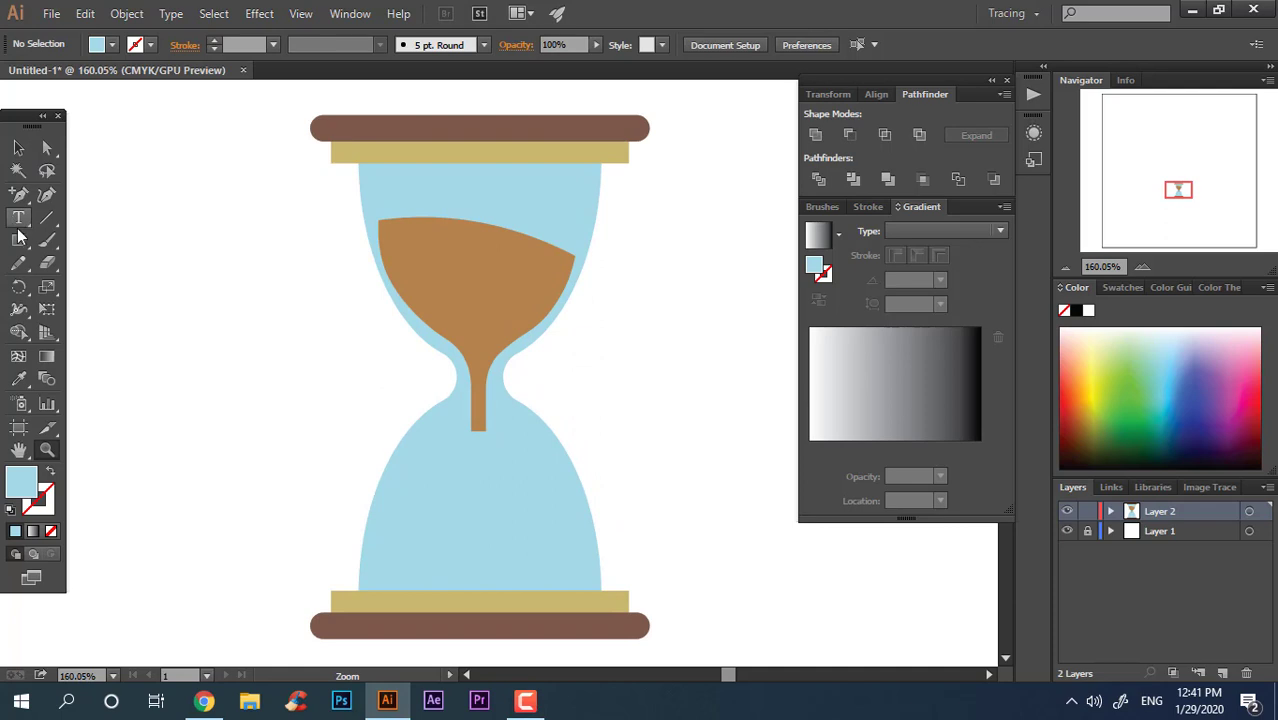
# Draw the sand pile outline in the lower bulb and give it the upper sand's brown
pyautogui.moveTo(20, 240); pyautogui.dragTo(100, 262)
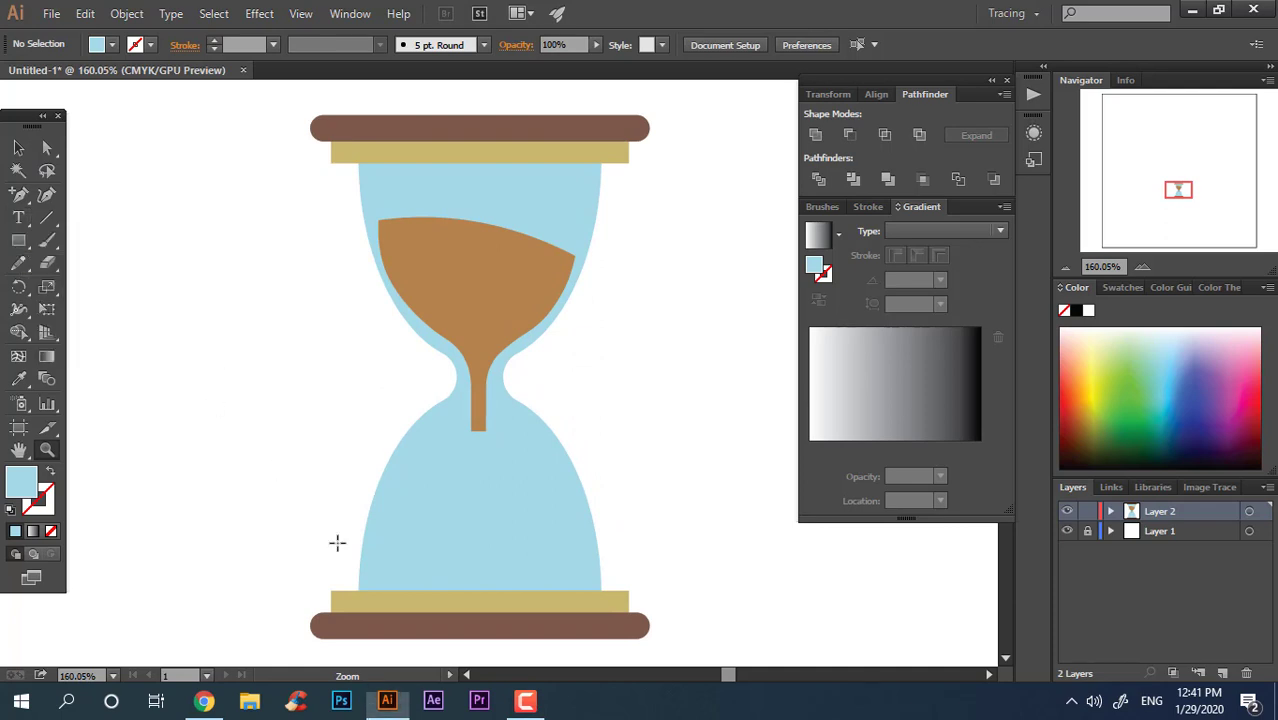
pyautogui.press('l')
pyautogui.moveTo(22, 205); pyautogui.dragTo(80, 191)
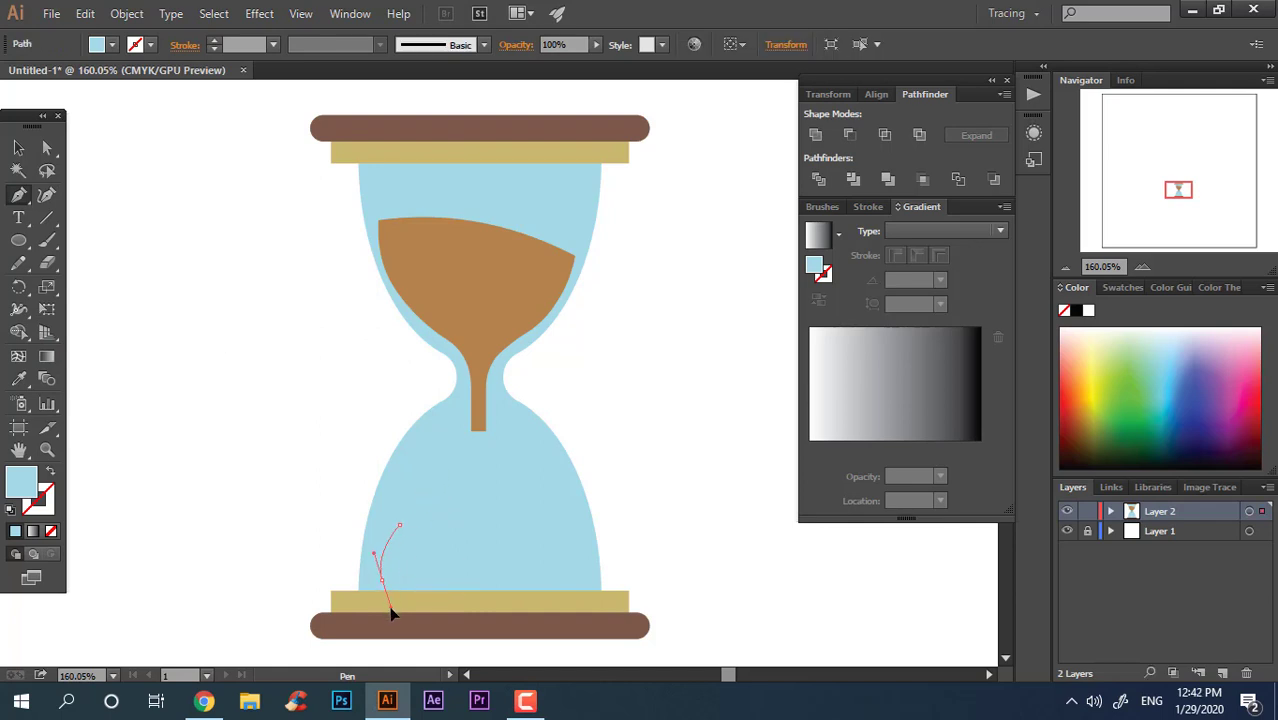
pyautogui.click(381, 578)
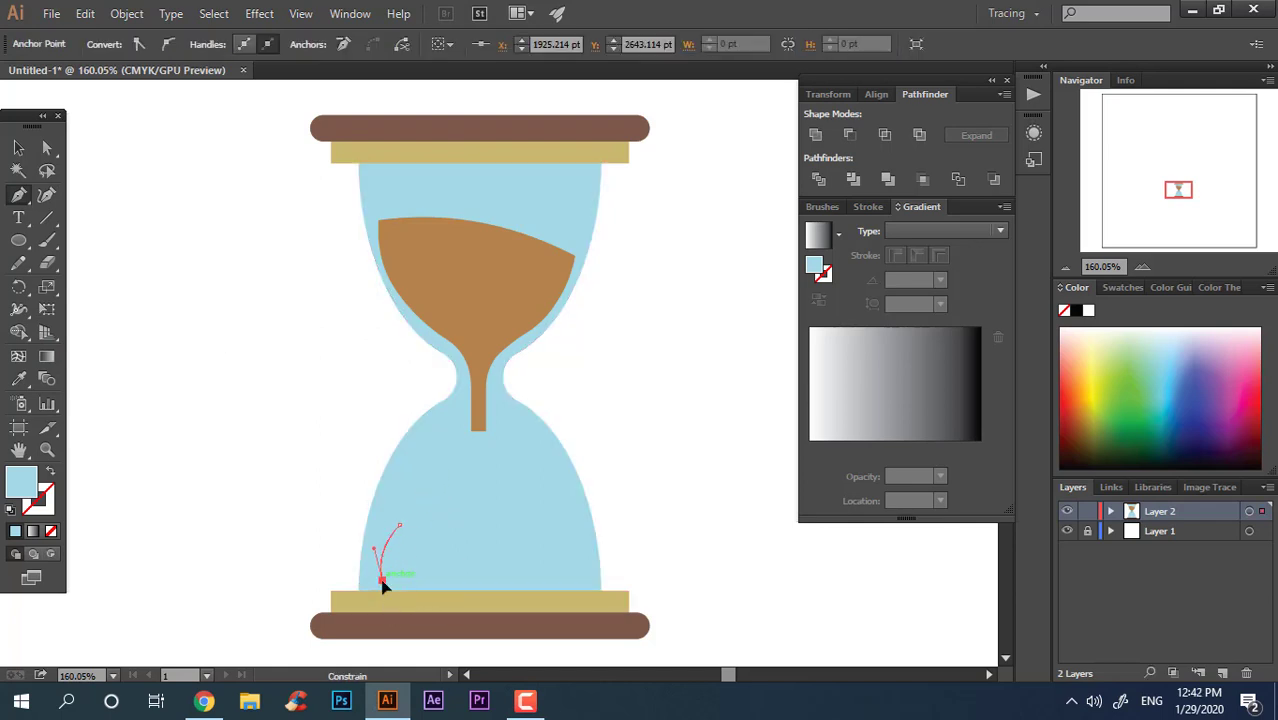
pyautogui.click(577, 580)
pyautogui.moveTo(562, 516); pyautogui.dragTo(530, 499)
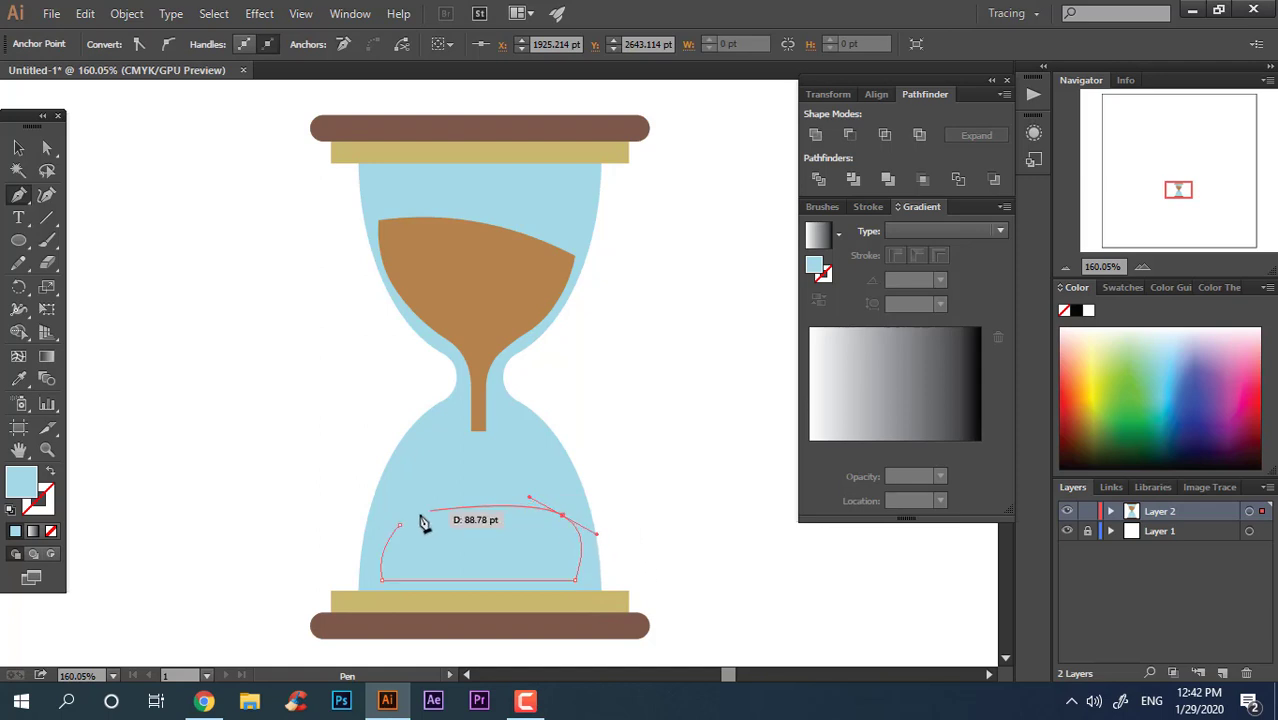
pyautogui.moveTo(399, 525); pyautogui.dragTo(390, 557)
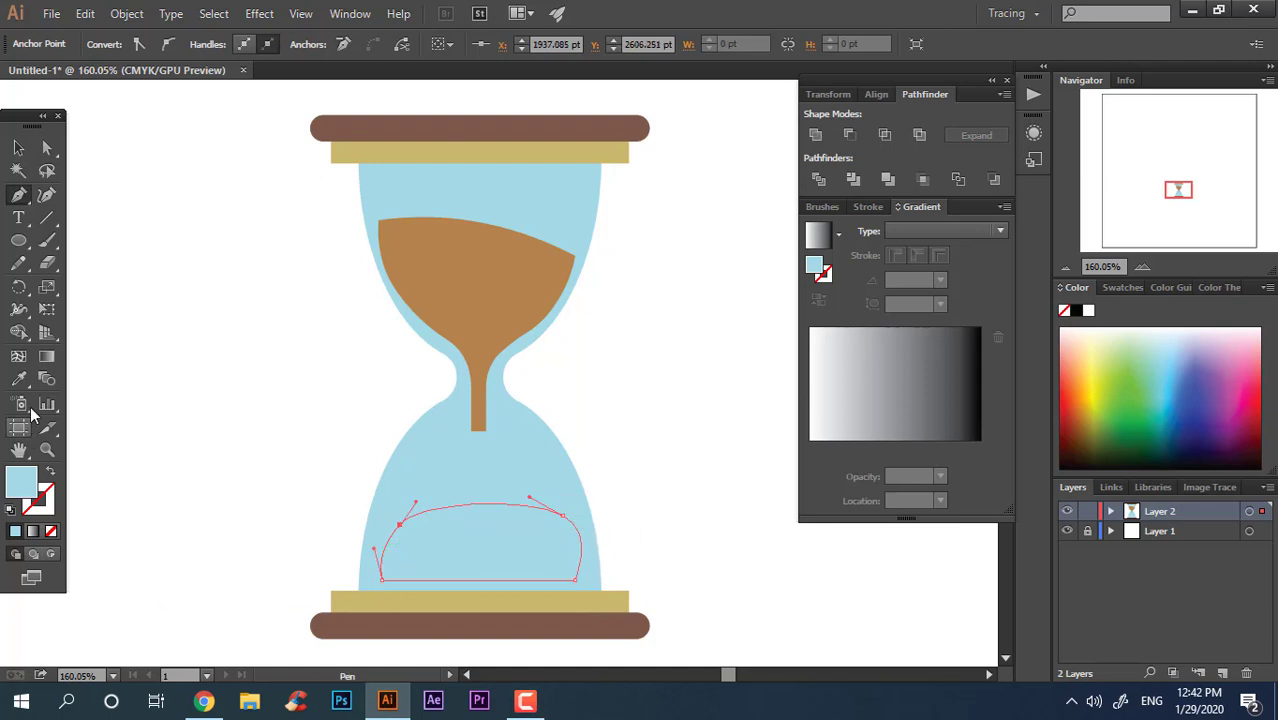
pyautogui.click(18, 378)
pyautogui.click(516, 295)
# Round the pile's right side and top into a dome shape
pyautogui.moveTo(475, 463); pyautogui.dragTo(563, 335)
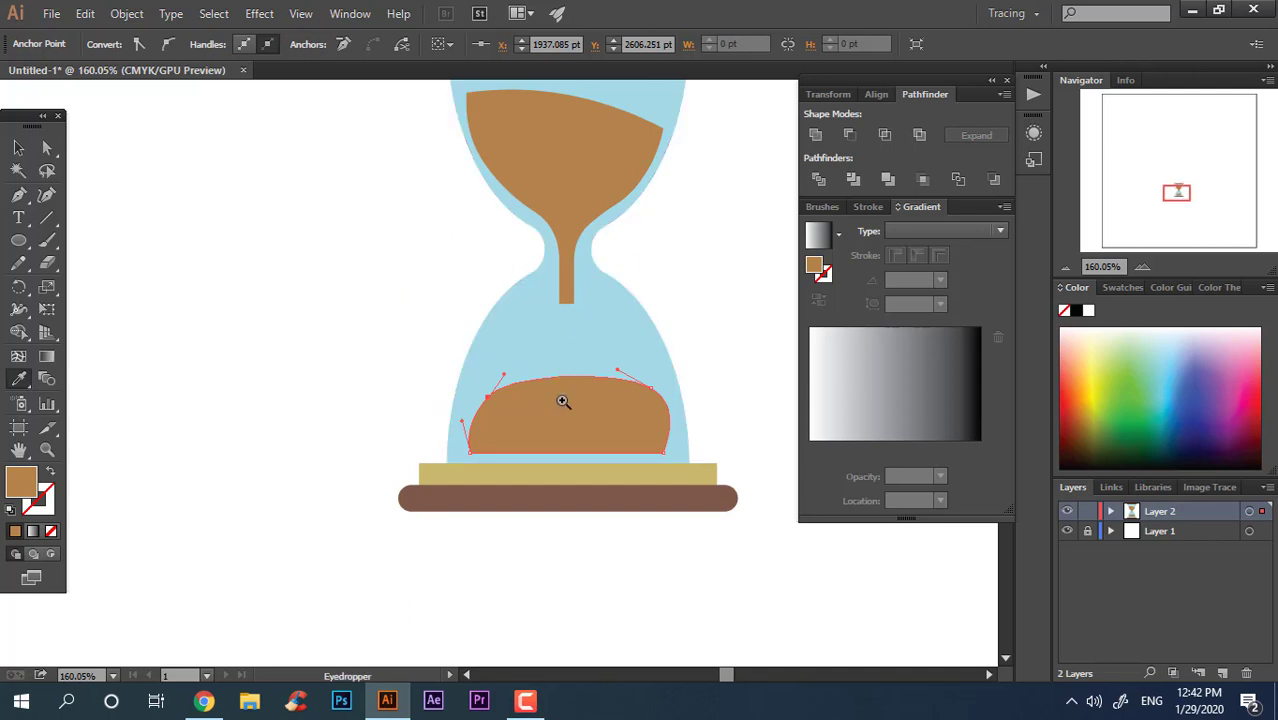
pyautogui.moveTo(563, 401); pyautogui.dragTo(559, 560)
pyautogui.click(46, 194)
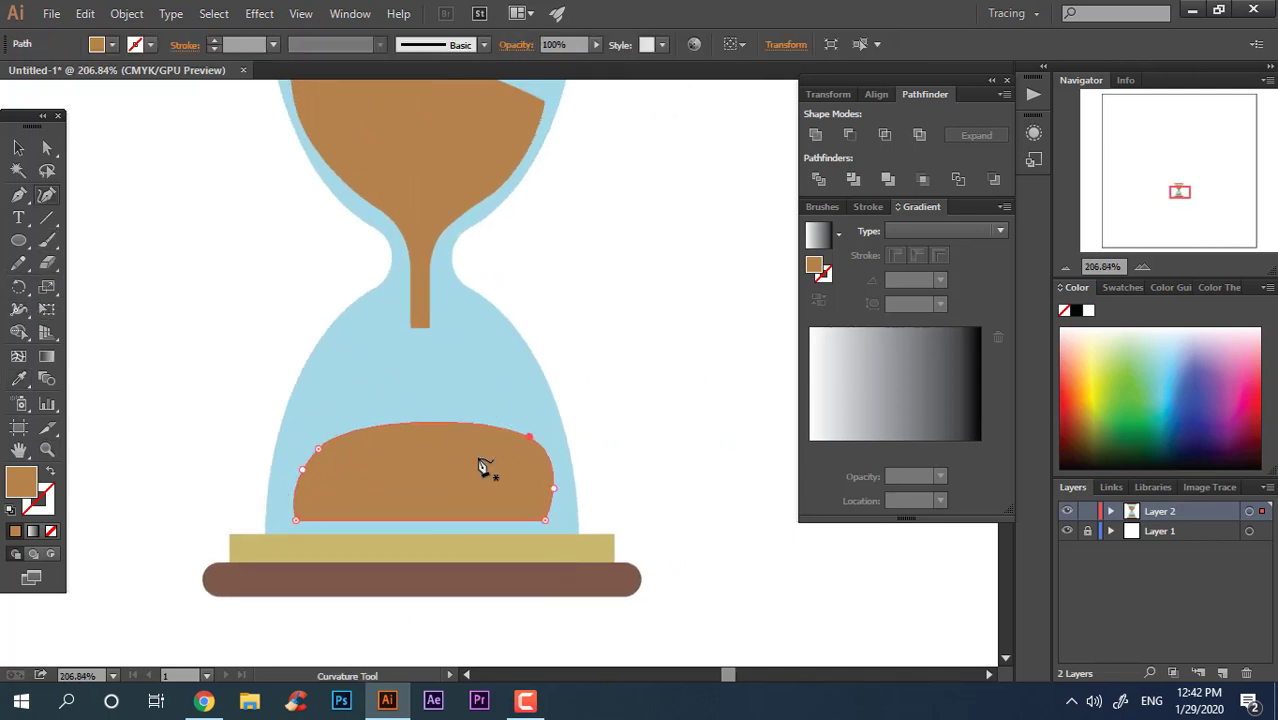
pyautogui.moveTo(547, 517); pyautogui.dragTo(563, 513)
pyautogui.click(557, 492)
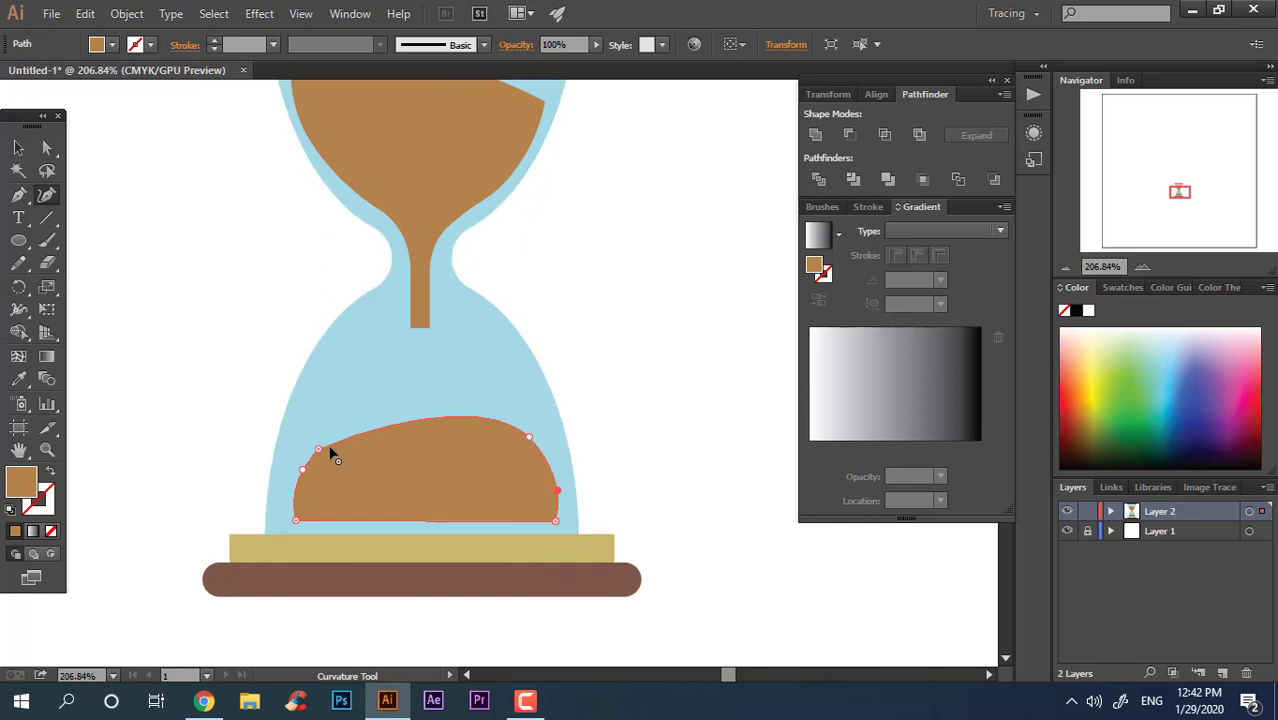
pyautogui.click(358, 430)
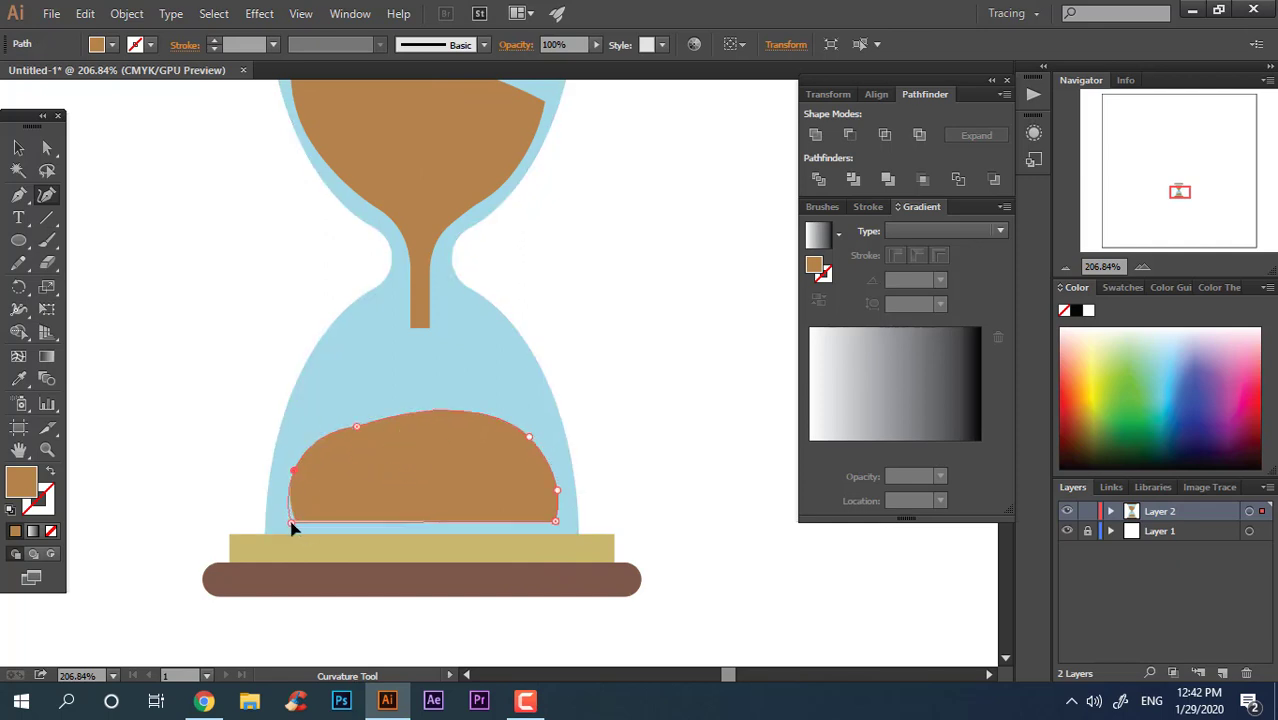
pyautogui.press('z')
pyautogui.click(455, 385)
# Draw a thin rectangle extending the sand stream down into the lower pile
pyautogui.moveTo(20, 238); pyautogui.dragTo(100, 240)
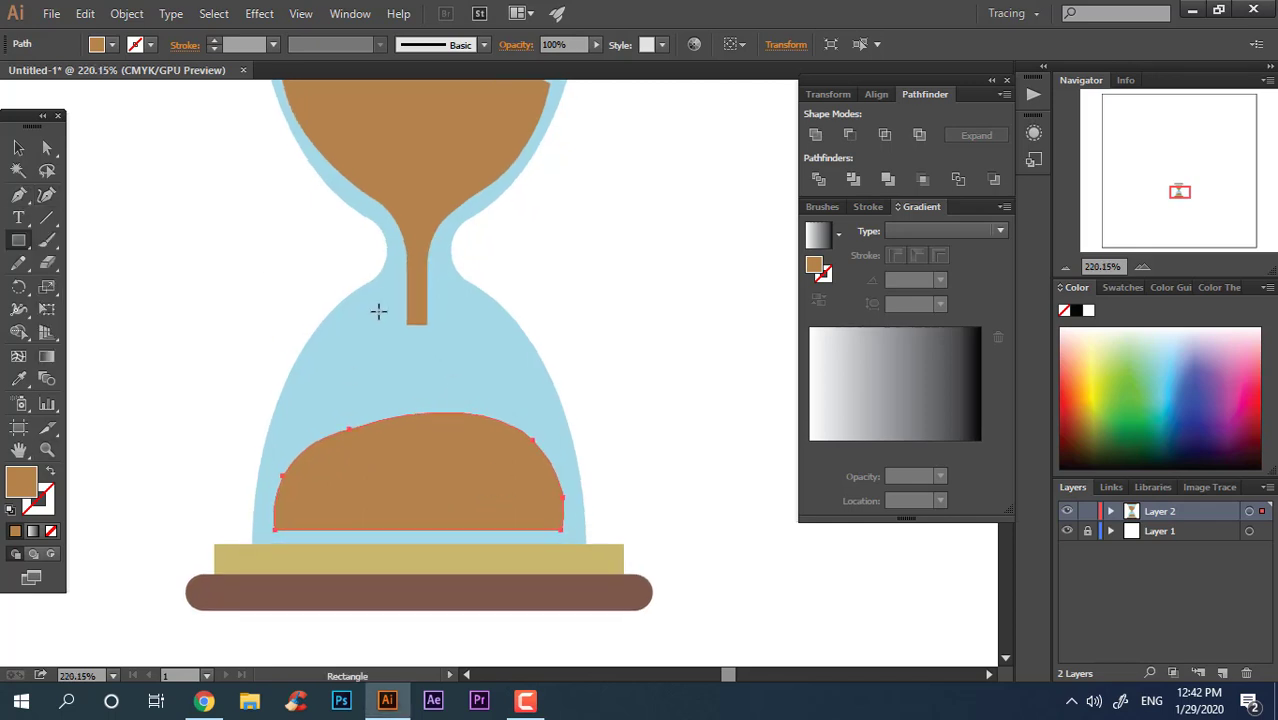
pyautogui.moveTo(408, 323); pyautogui.dragTo(425, 481)
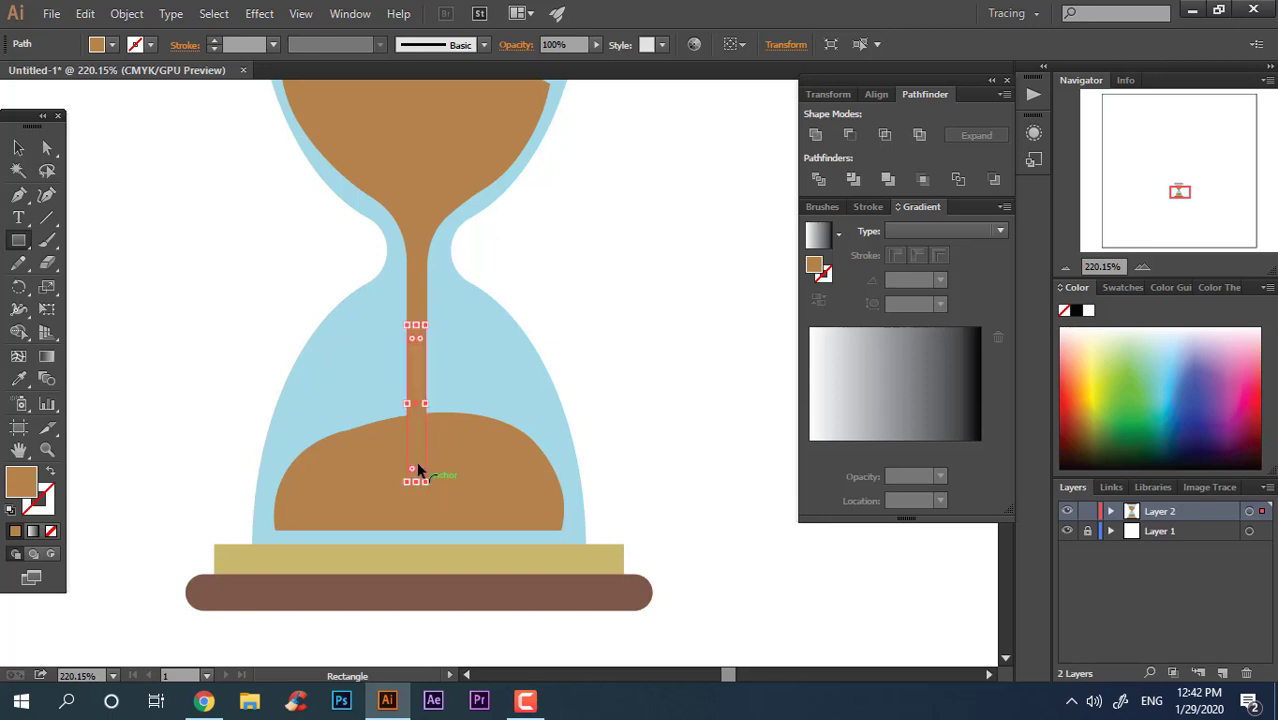
pyautogui.click(18, 147)
pyautogui.click(262, 247)
pyautogui.hotkey('ctrl', '0')
pyautogui.press('z')
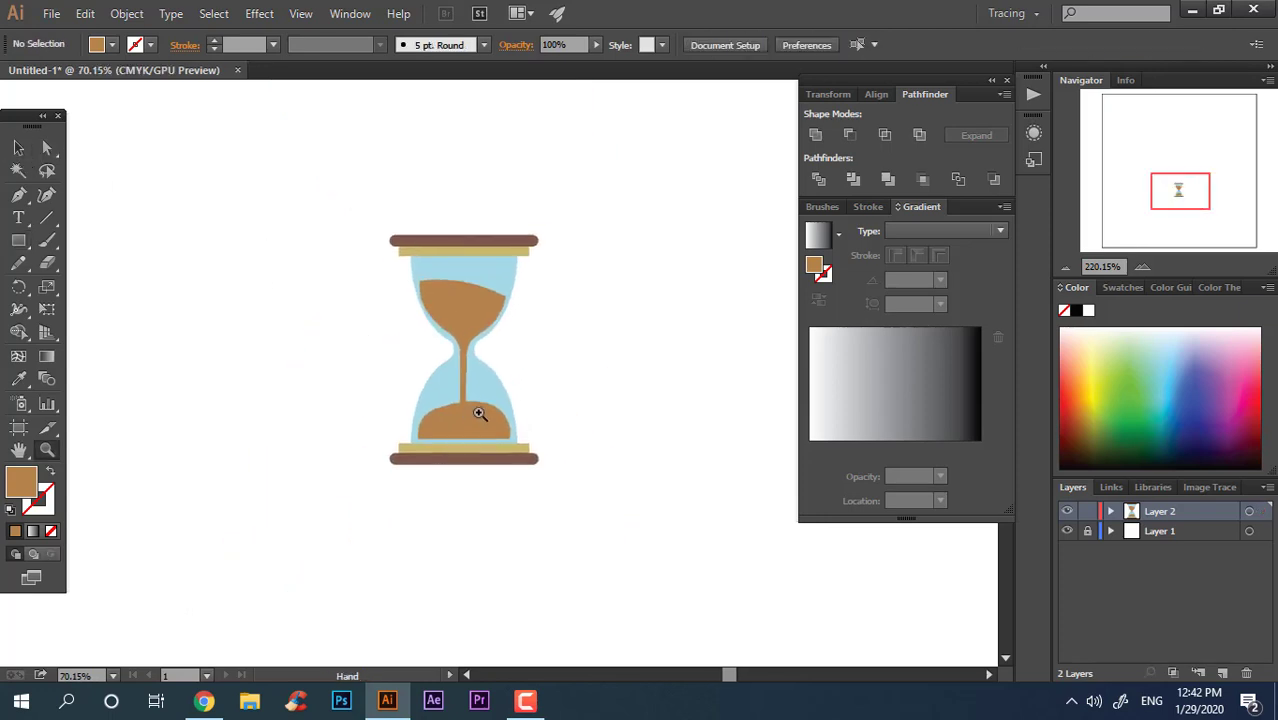
pyautogui.moveTo(380, 207); pyautogui.dragTo(424, 207)
pyautogui.click(424, 207)
# Widen the new lower stream rectangle to match the upper stream
pyautogui.click(20, 148)
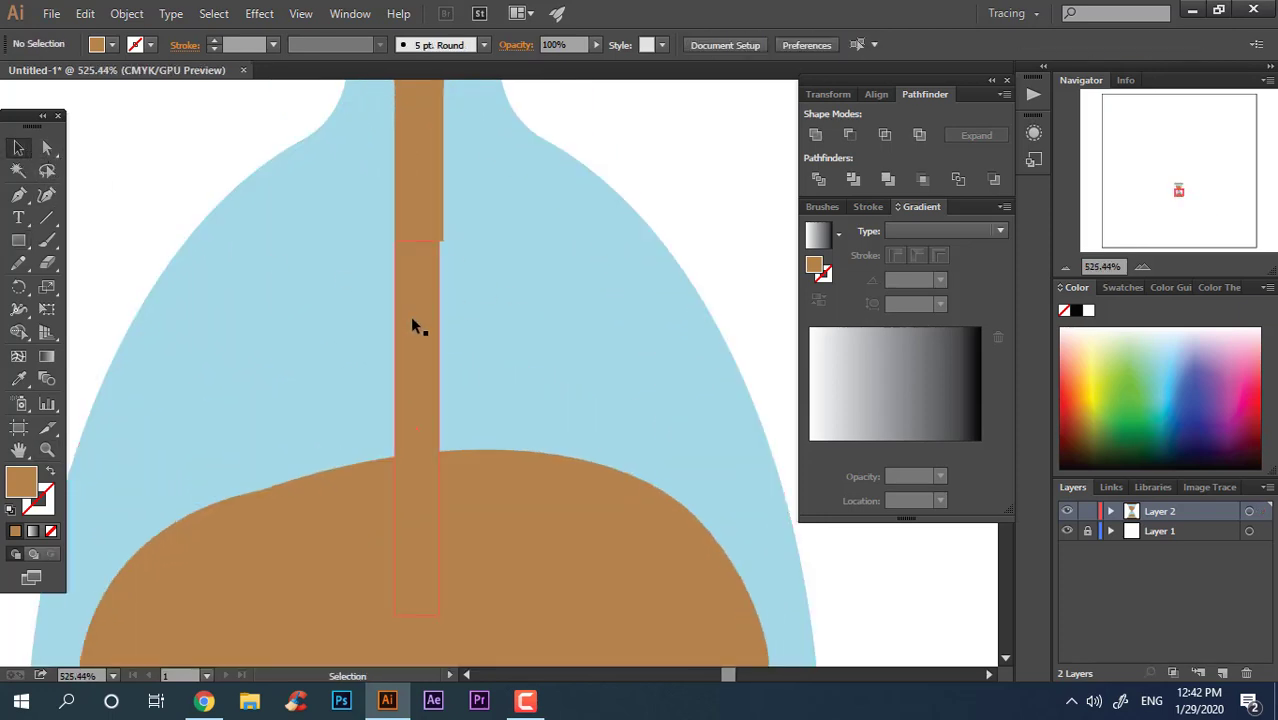
pyautogui.click(410, 317)
pyautogui.moveTo(439, 430); pyautogui.dragTo(446, 431)
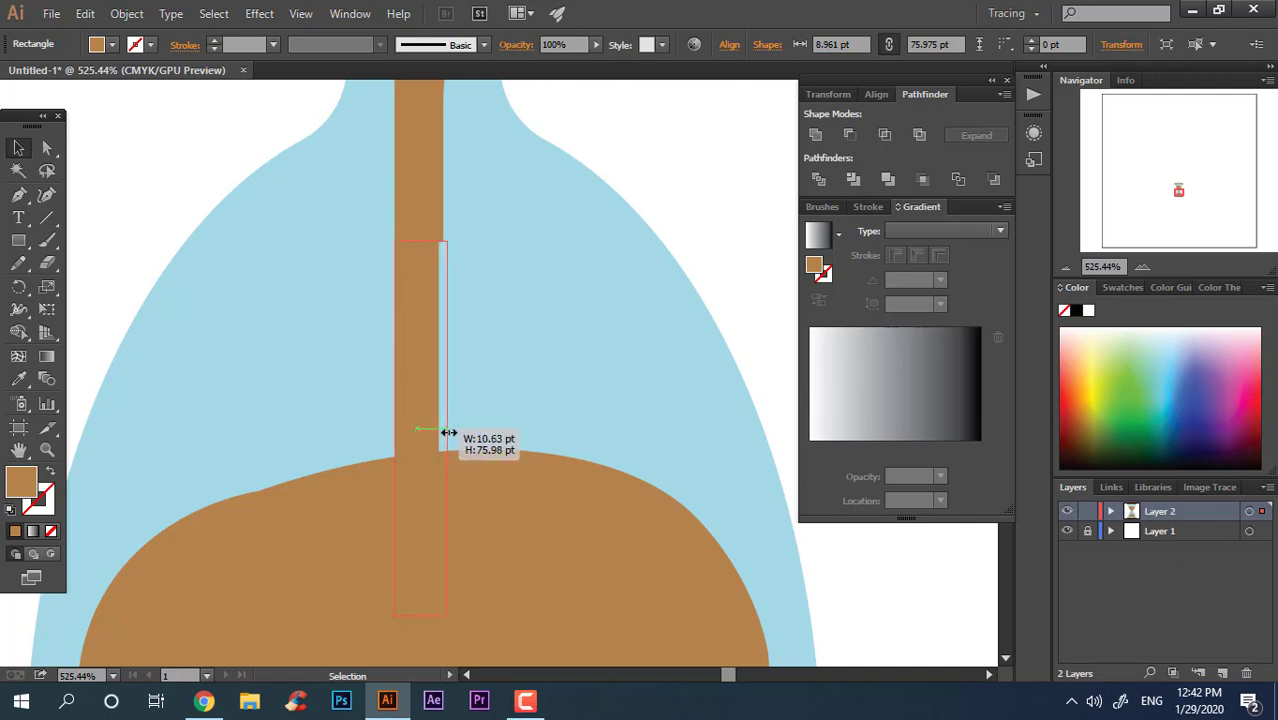
pyautogui.click(655, 149)
pyautogui.press('z')
pyautogui.keyDown('alt'); pyautogui.click(422, 206); pyautogui.keyUp('alt')
pyautogui.keyDown('alt'); pyautogui.click(374, 360); pyautogui.keyUp('alt')
pyautogui.moveTo(535, 407); pyautogui.dragTo(536, 437)
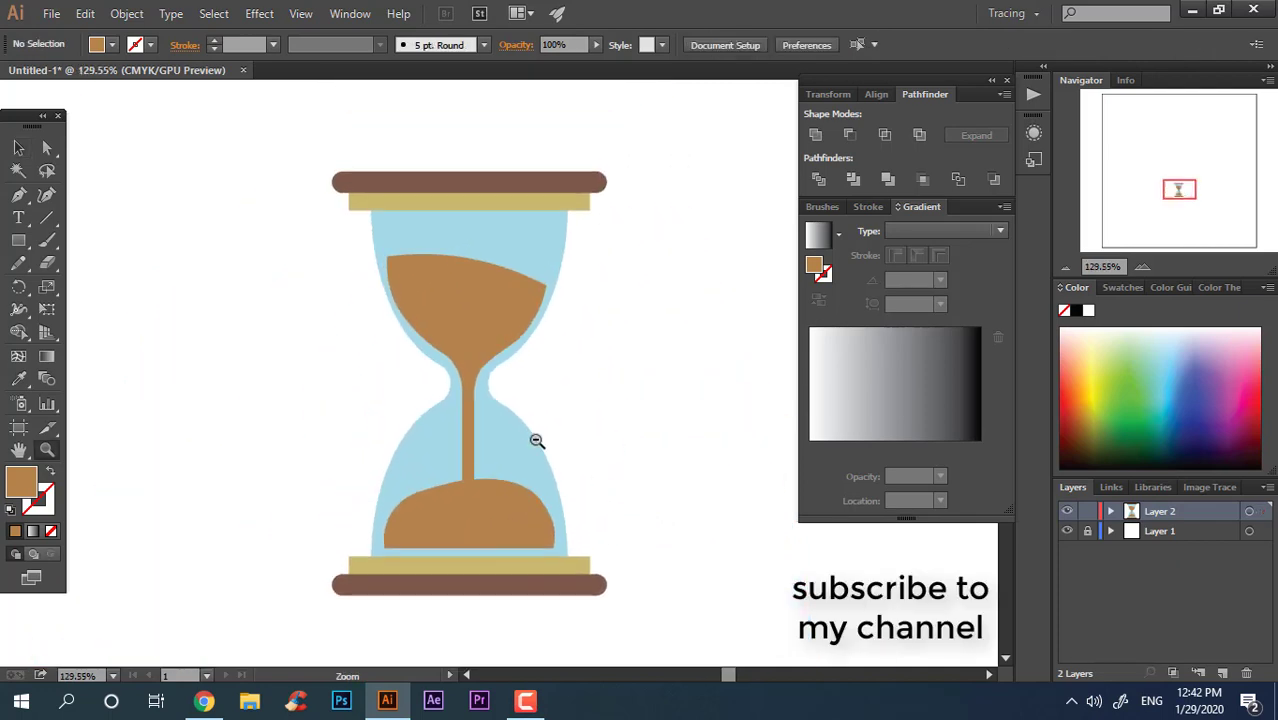
pyautogui.keyDown('alt'); pyautogui.click(588, 485); pyautogui.keyUp('alt')
pyautogui.moveTo(588, 485); pyautogui.dragTo(847, 522)
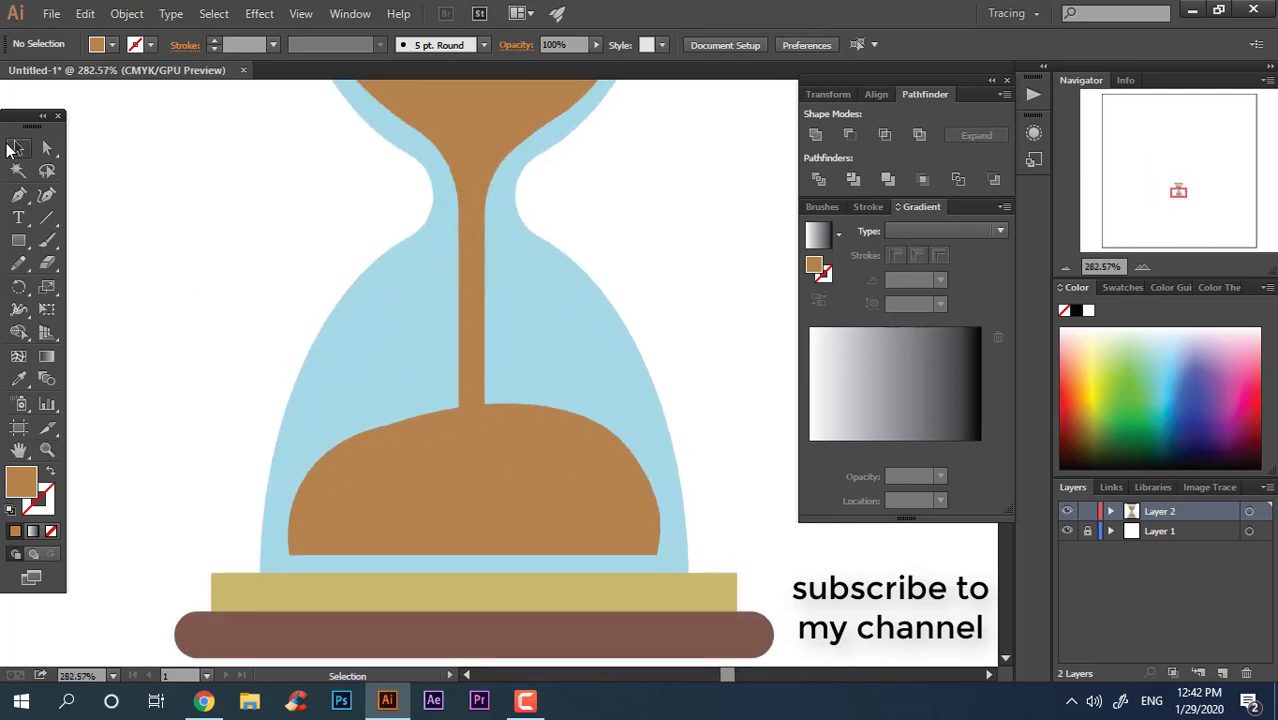
# Raise the lower sand pile's top into a small peak beneath the stream
pyautogui.click(16, 148)
pyautogui.click(485, 479)
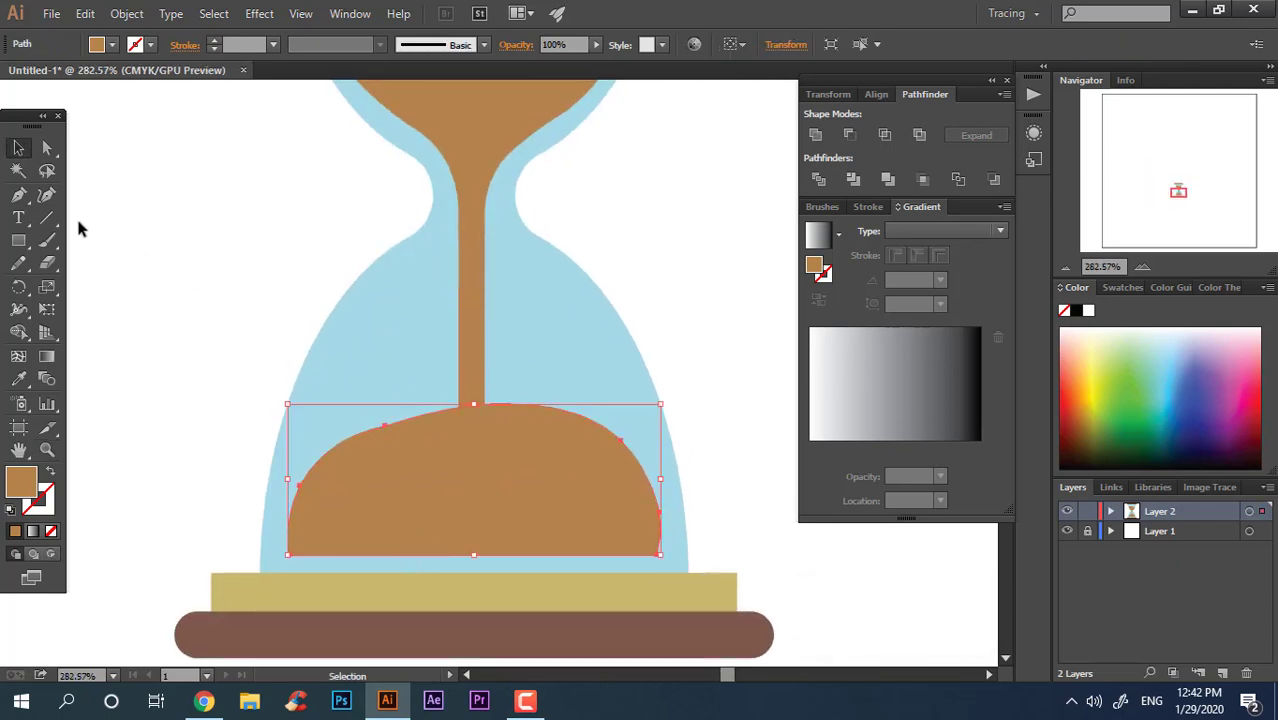
pyautogui.click(45, 193)
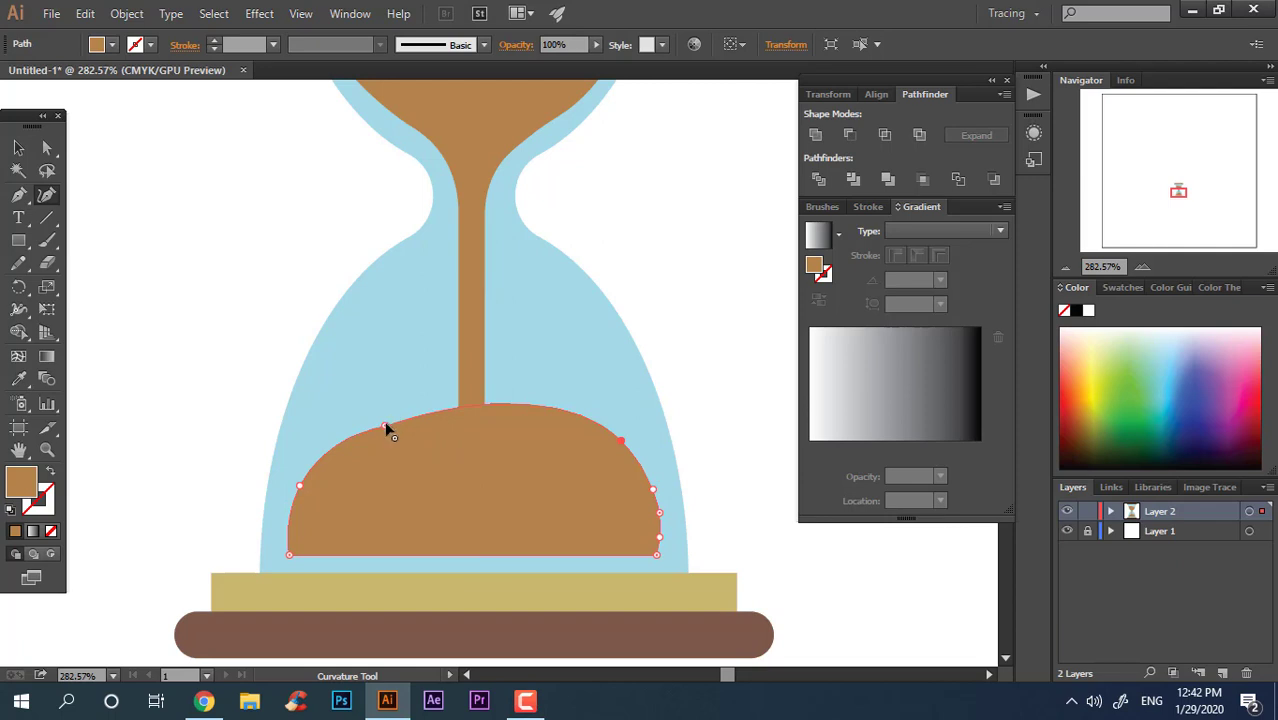
pyautogui.click(412, 411)
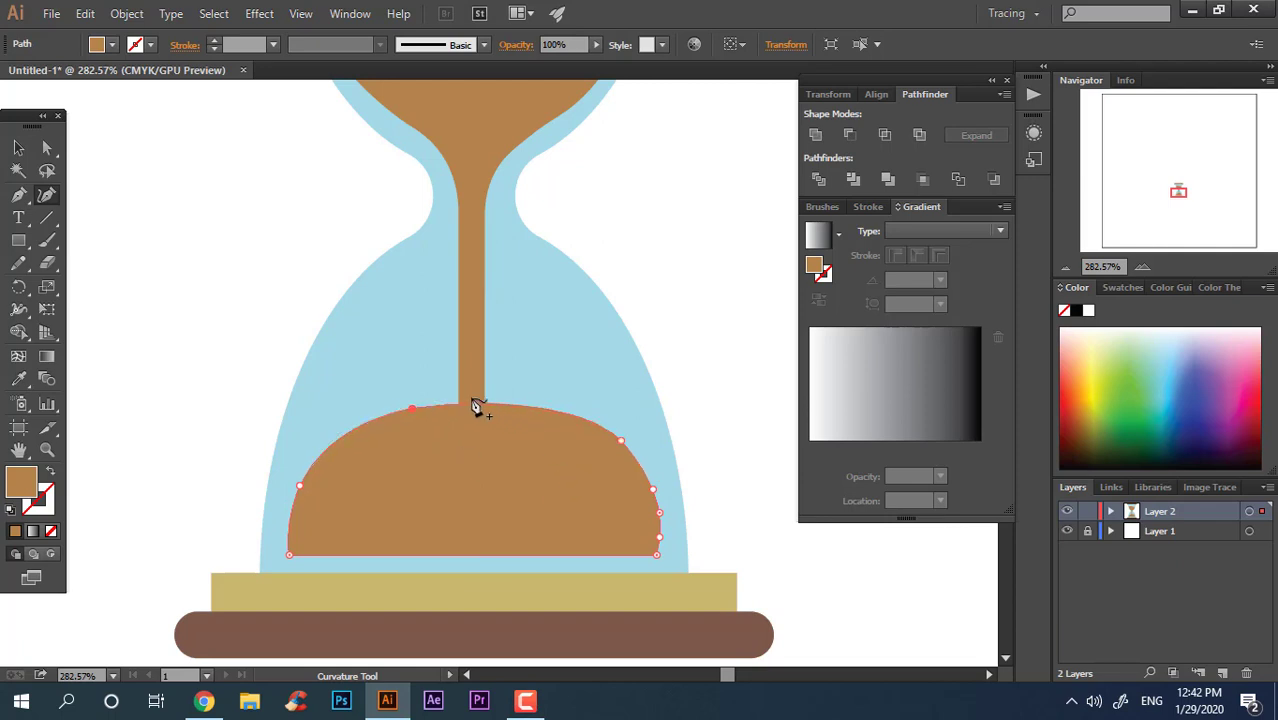
pyautogui.moveTo(477, 386); pyautogui.dragTo(464, 370)
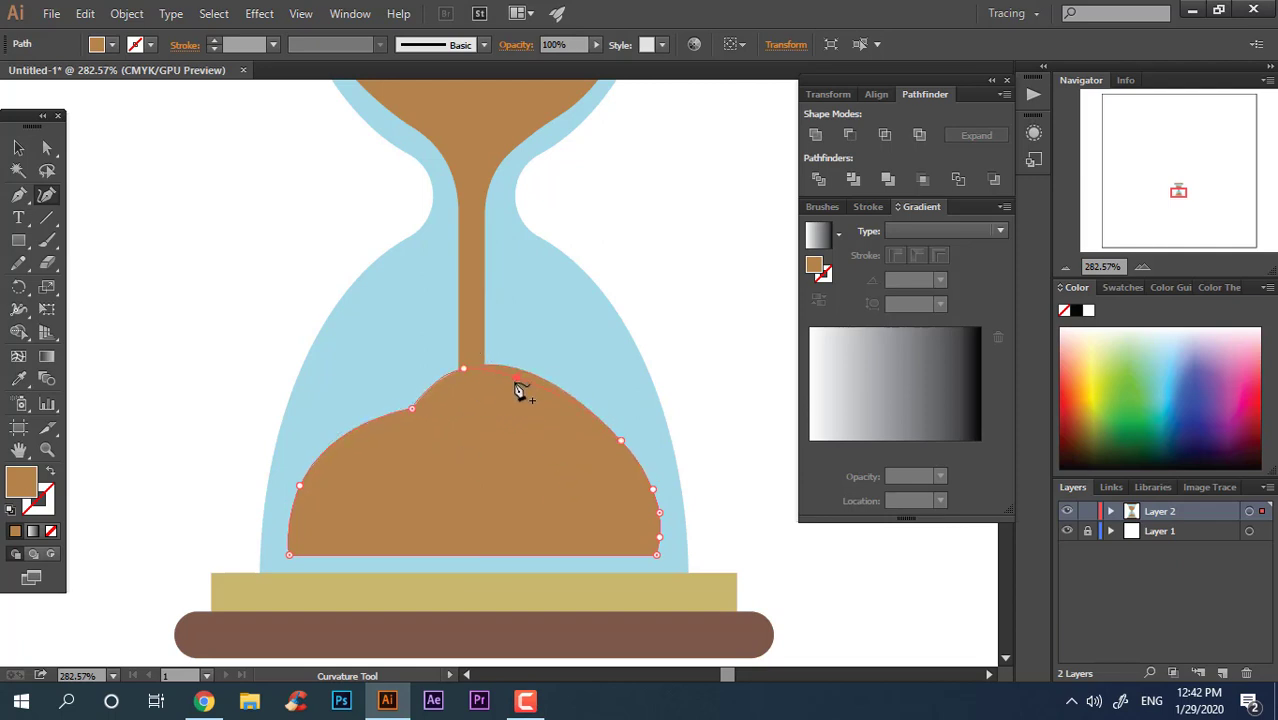
pyautogui.click(512, 391)
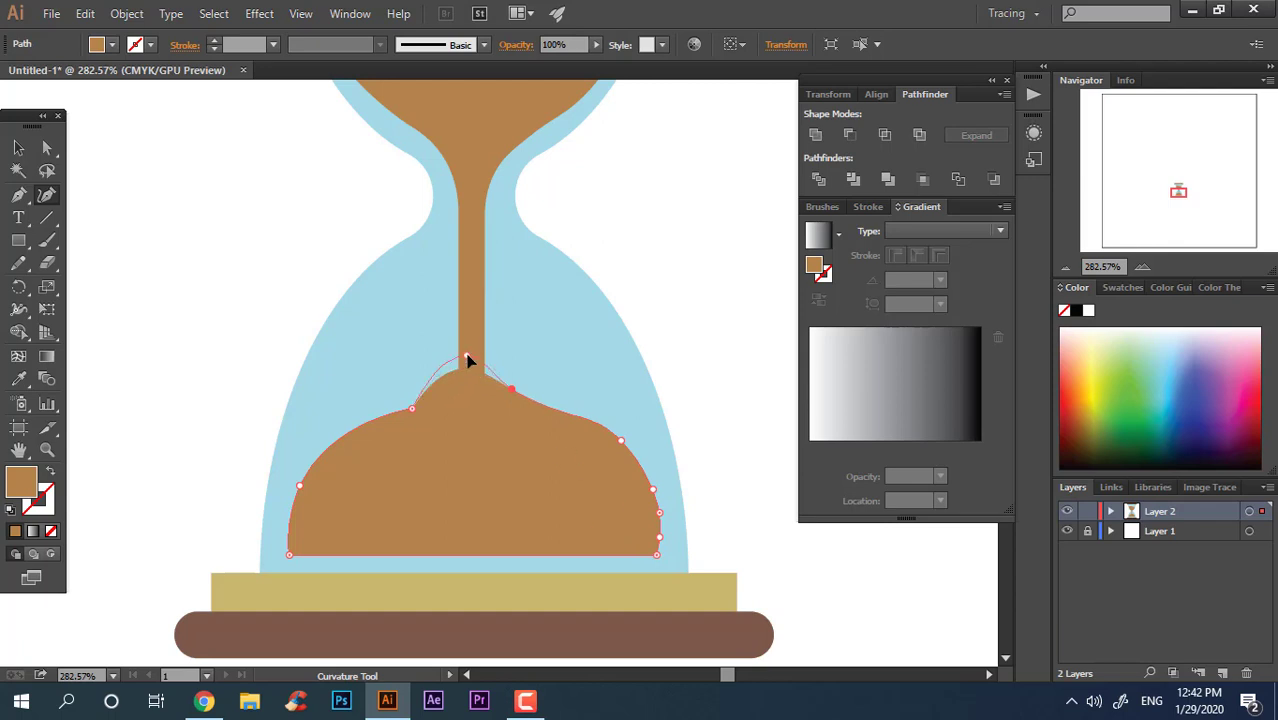
pyautogui.click(24, 152)
pyautogui.click(433, 222)
pyautogui.press('z')
pyautogui.moveTo(433, 222)
pyautogui.mouseDown()
pyautogui.moveTo(385, 308)
pyautogui.moveTo(443, 471)
pyautogui.mouseUp()
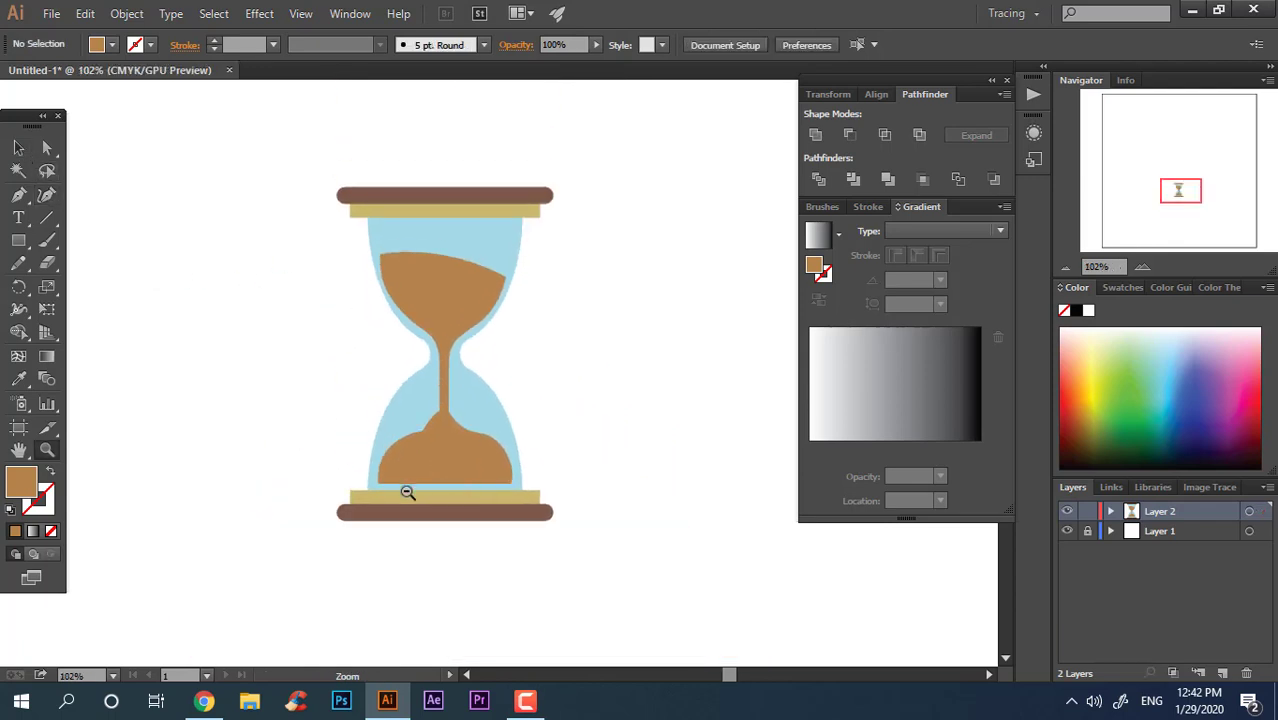
# Draw a slanted oval shape over the upper sand's top surface
pyautogui.keyDown('alt'); pyautogui.click(407, 492); pyautogui.keyUp('alt')
pyautogui.moveTo(541, 484); pyautogui.dragTo(743, 473)
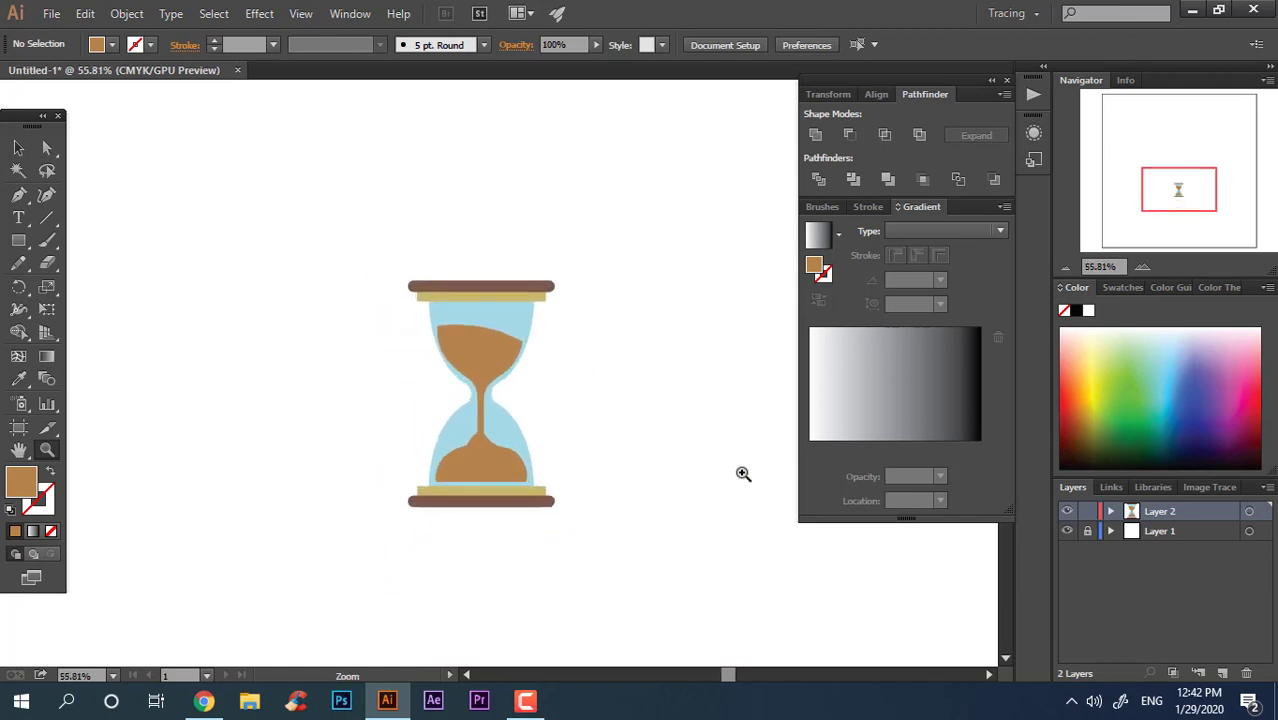
pyautogui.moveTo(515, 335)
pyautogui.mouseDown()
pyautogui.moveTo(599, 417)
pyautogui.moveTo(442, 365)
pyautogui.mouseUp()
pyautogui.click(562, 386)
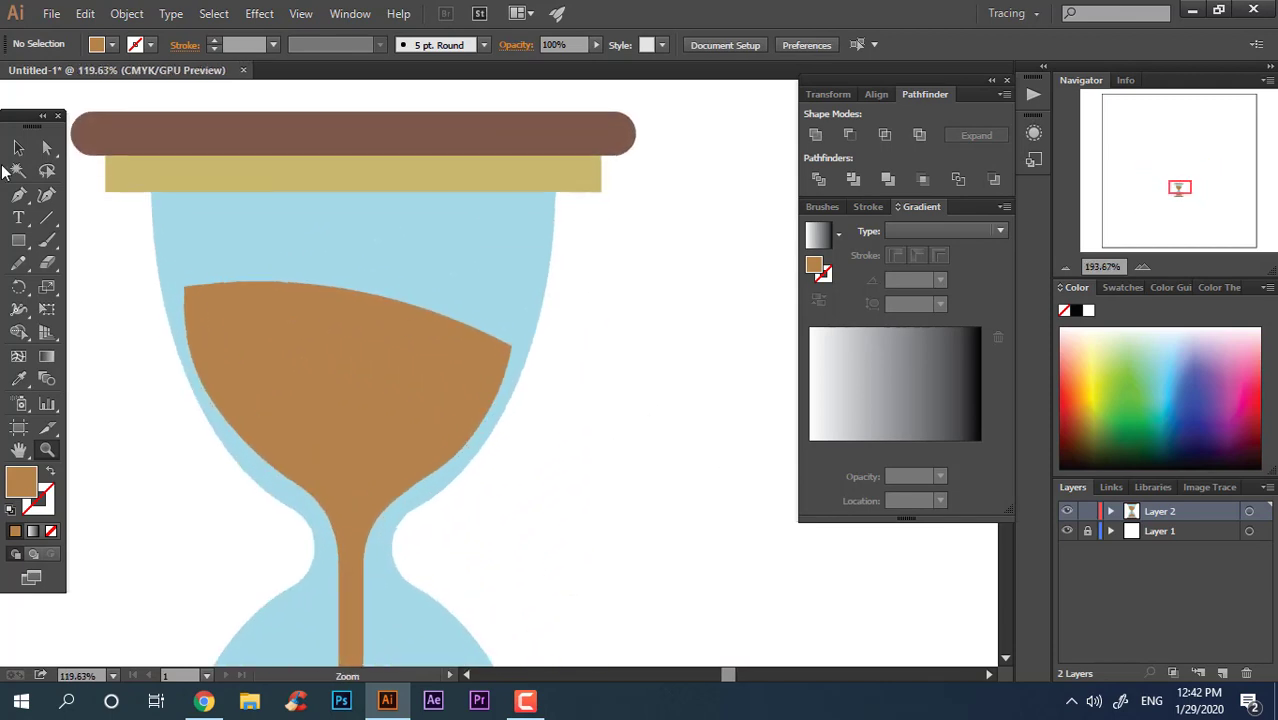
pyautogui.click(18, 195)
pyautogui.click(184, 288)
pyautogui.click(183, 331)
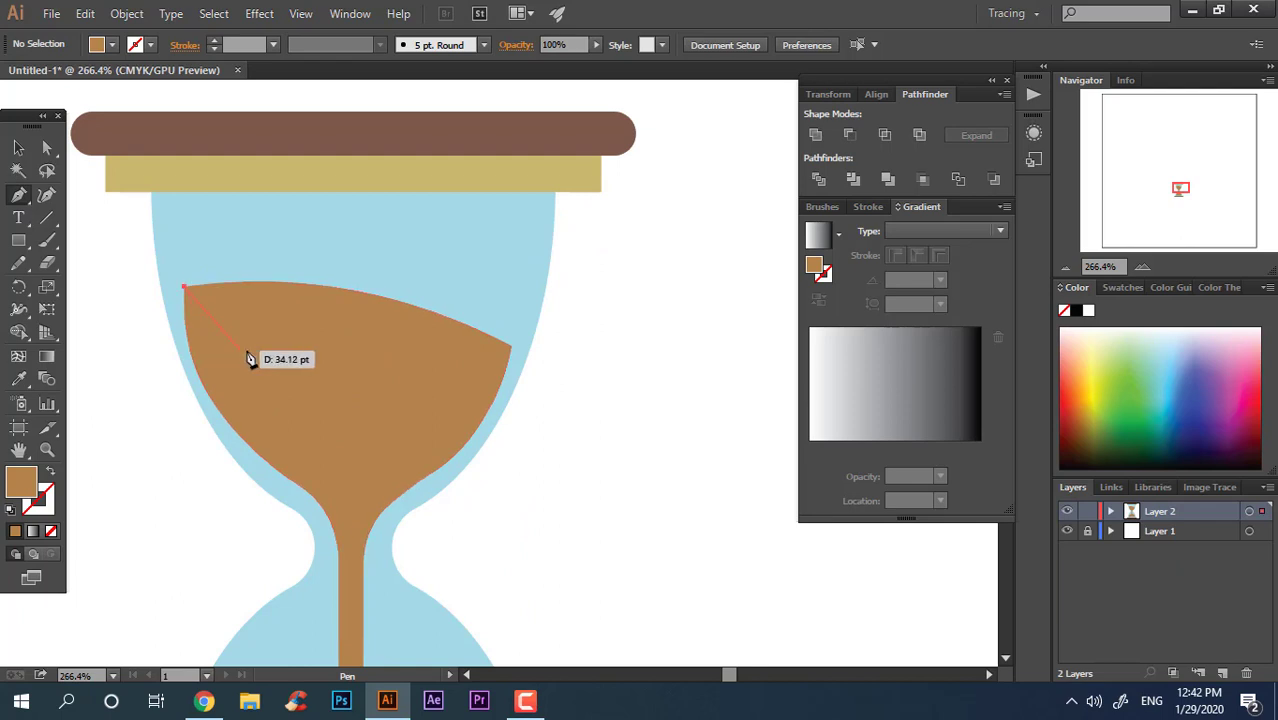
pyautogui.click(322, 373)
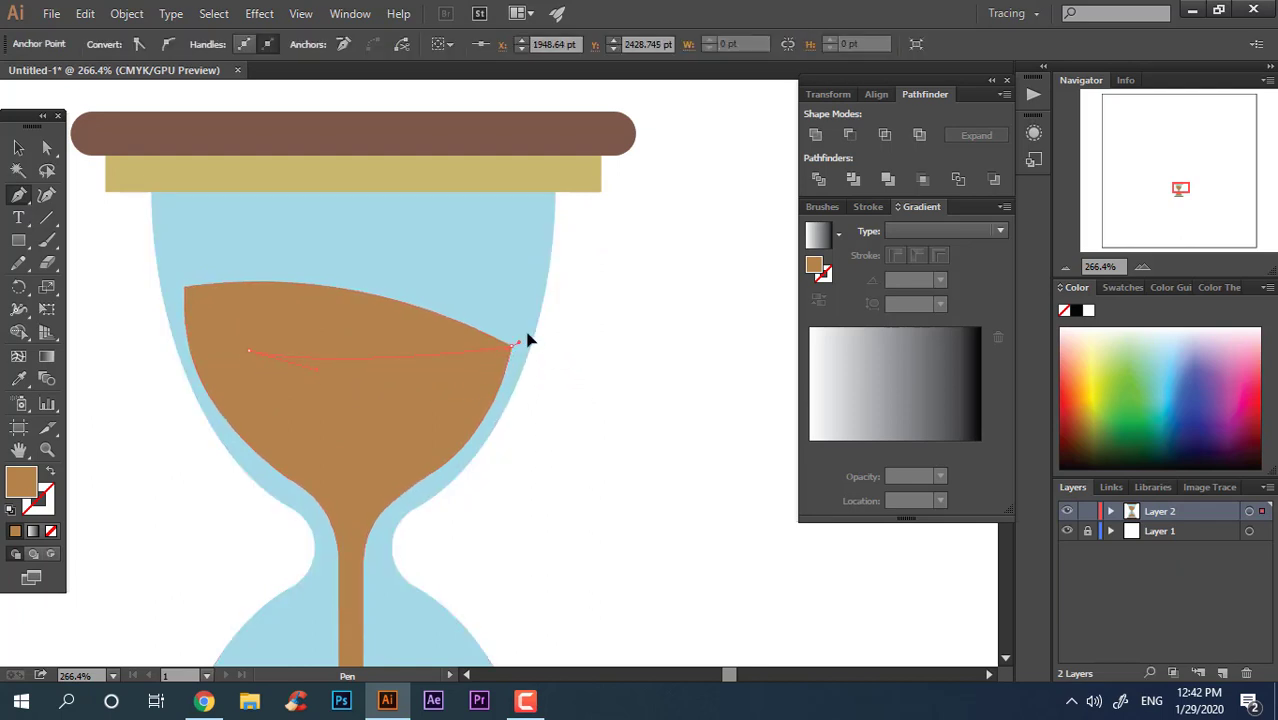
pyautogui.moveTo(510, 344); pyautogui.dragTo(537, 323)
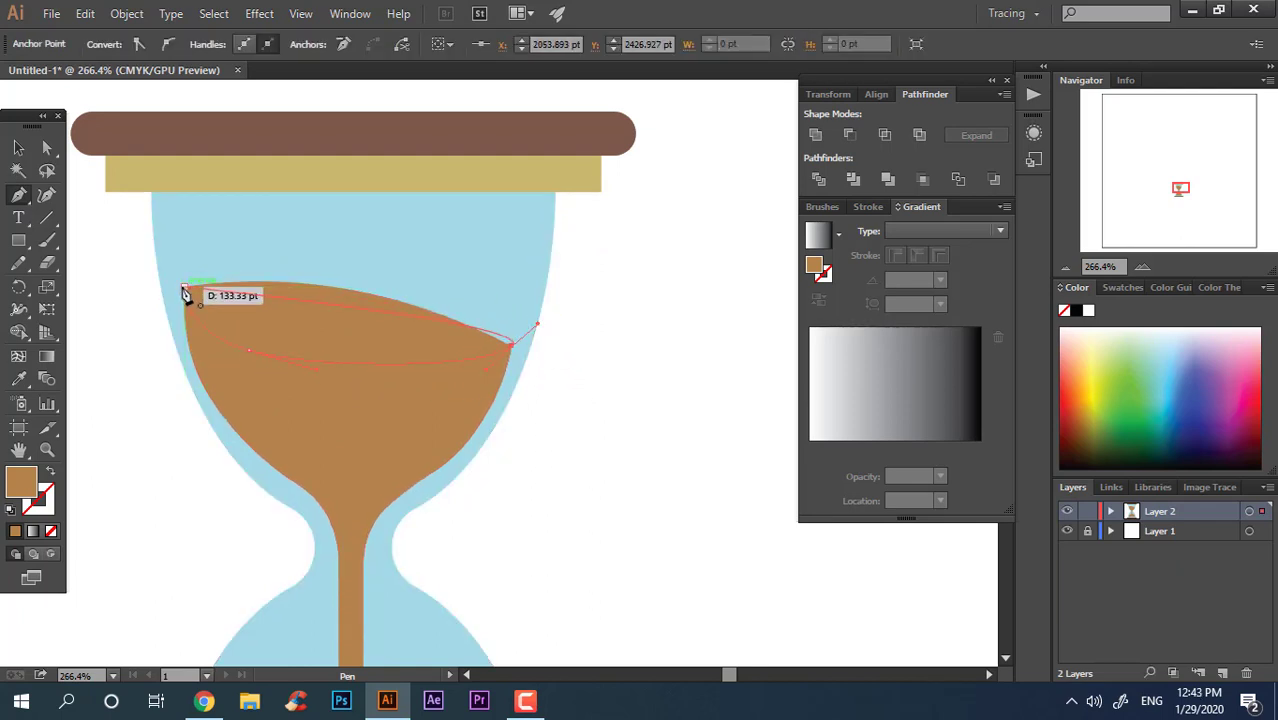
pyautogui.moveTo(184, 288); pyautogui.dragTo(130, 343)
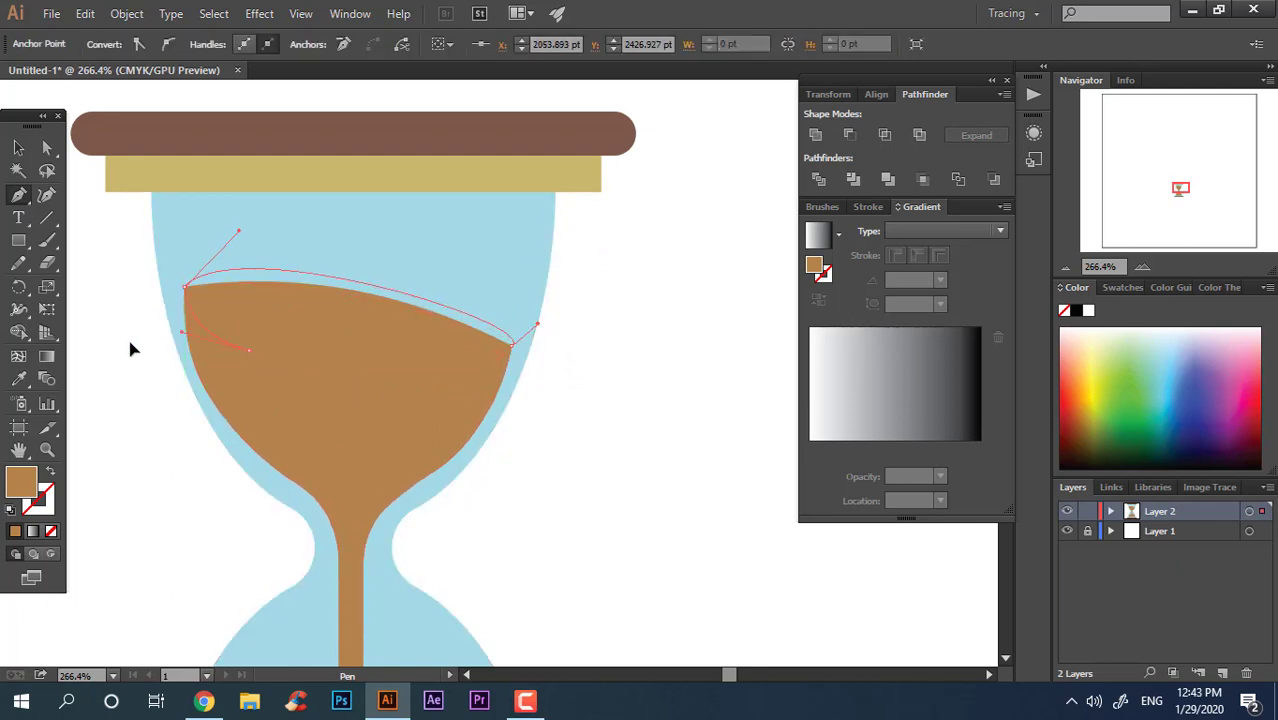
# Fill the sand's top surface with a lighter tan
pyautogui.doubleClick(25, 487)
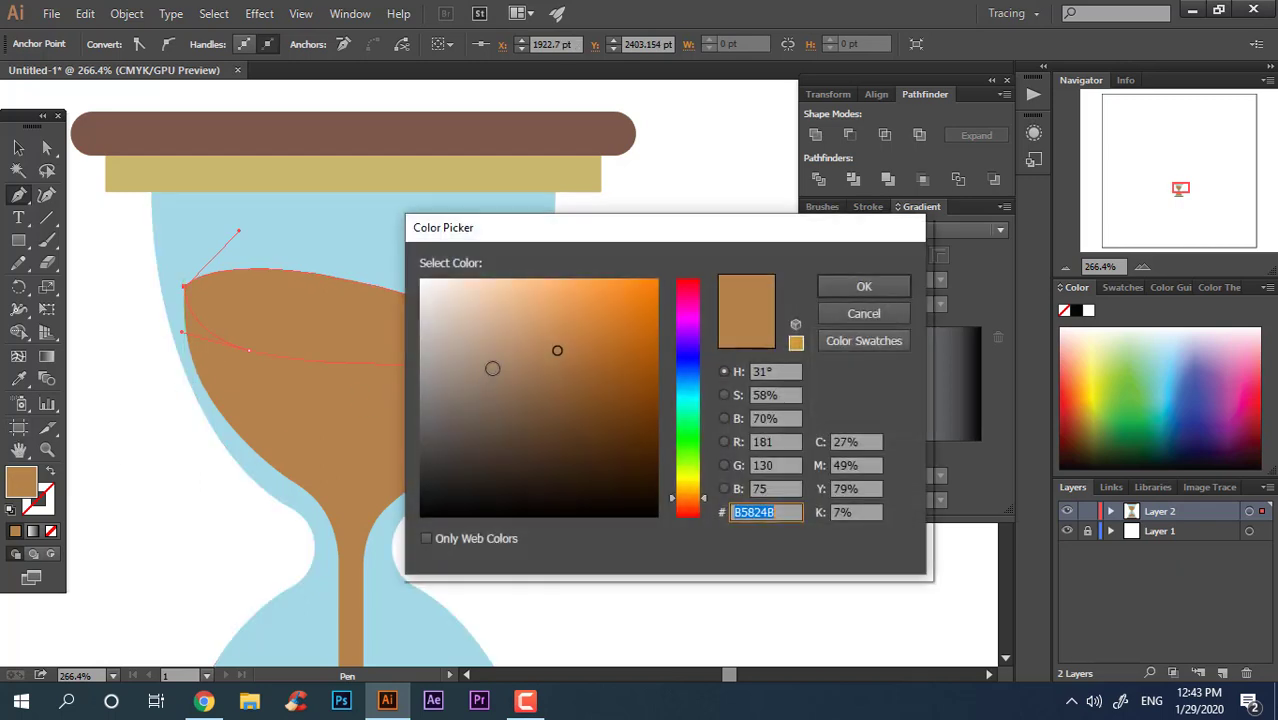
pyautogui.moveTo(548, 349); pyautogui.dragTo(531, 312)
pyautogui.click(852, 291)
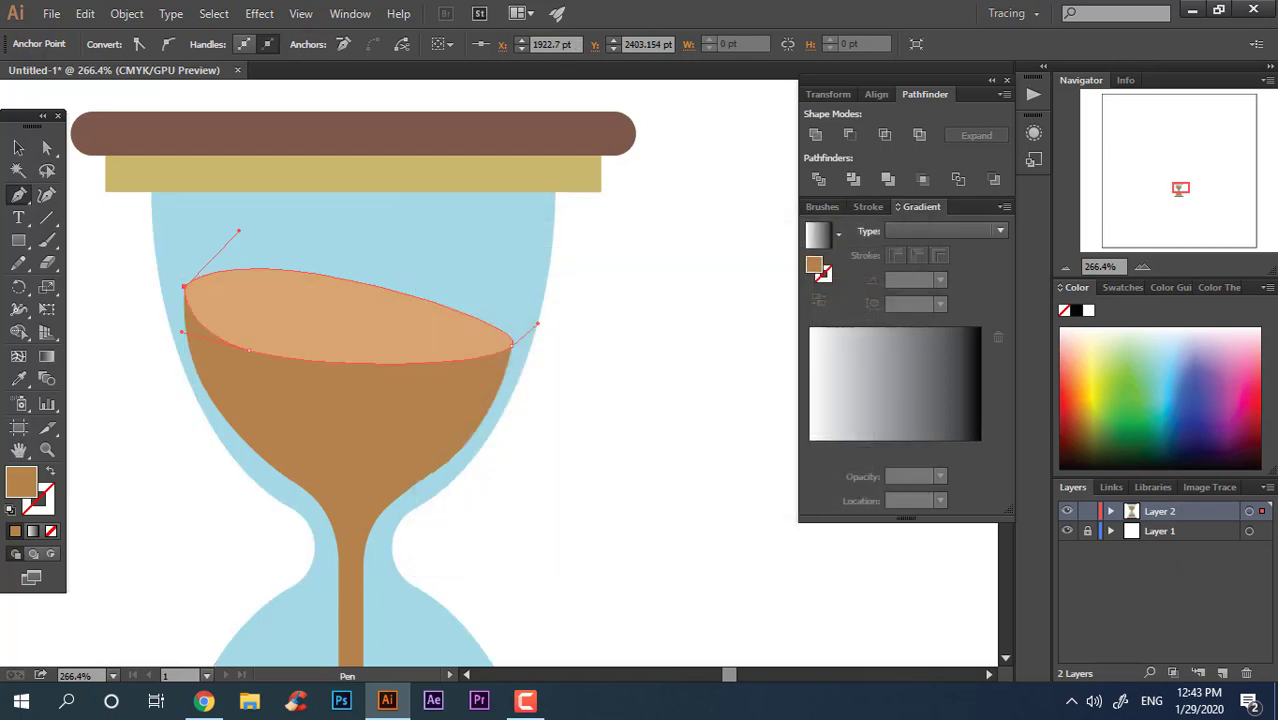
pyautogui.scroll(-5, 513, 521)
pyautogui.moveTo(513, 521); pyautogui.dragTo(395, 391)
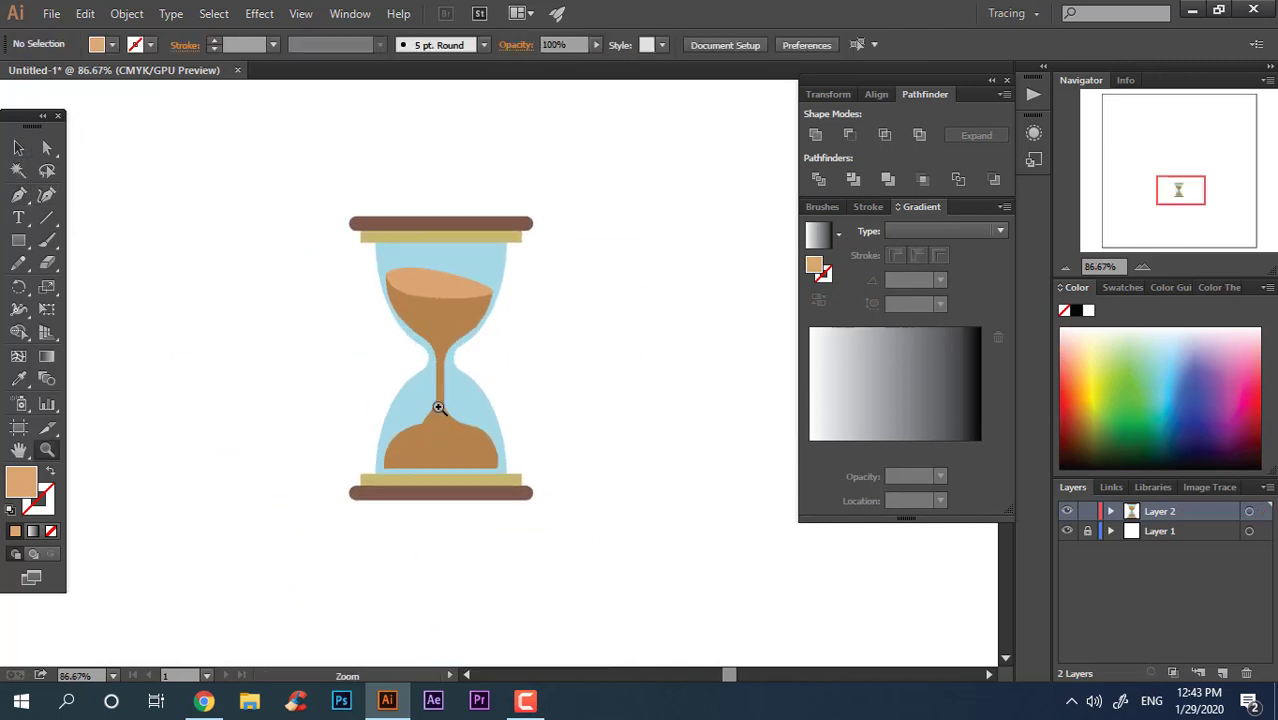
pyautogui.moveTo(448, 494)
pyautogui.mouseDown()
pyautogui.moveTo(547, 505)
pyautogui.moveTo(590, 430)
pyautogui.moveTo(590, 293)
pyautogui.mouseUp()
pyautogui.moveTo(574, 226); pyautogui.dragTo(565, 297)
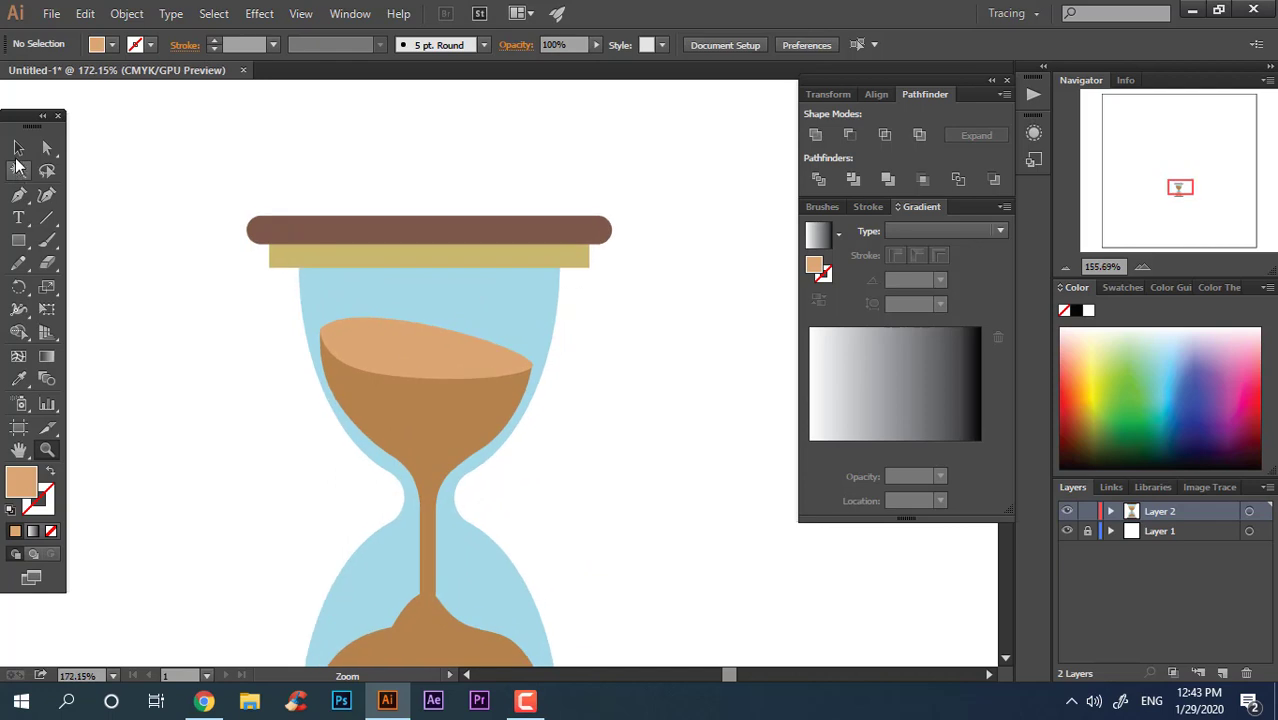
# Select both cap bands and fill them a brighter yellow
pyautogui.scroll(-3, 610, 480)
pyautogui.click(551, 560)
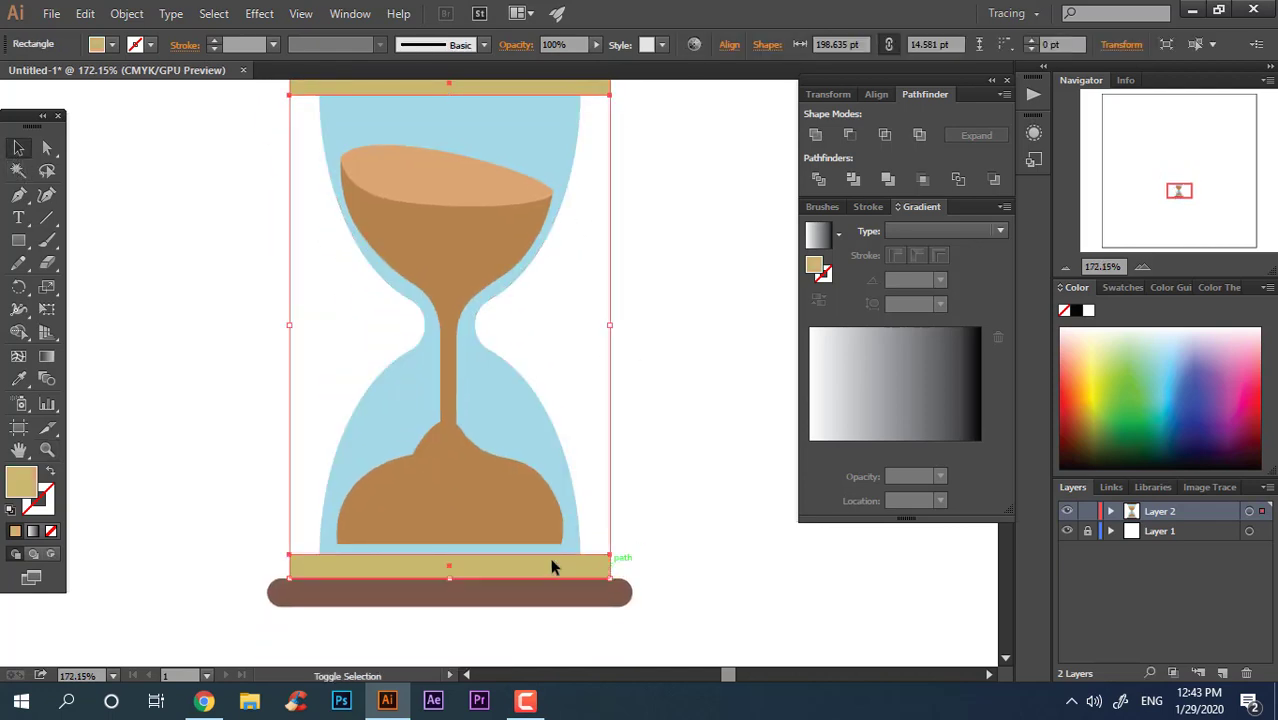
pyautogui.doubleClick(20, 483)
pyautogui.click(537, 300)
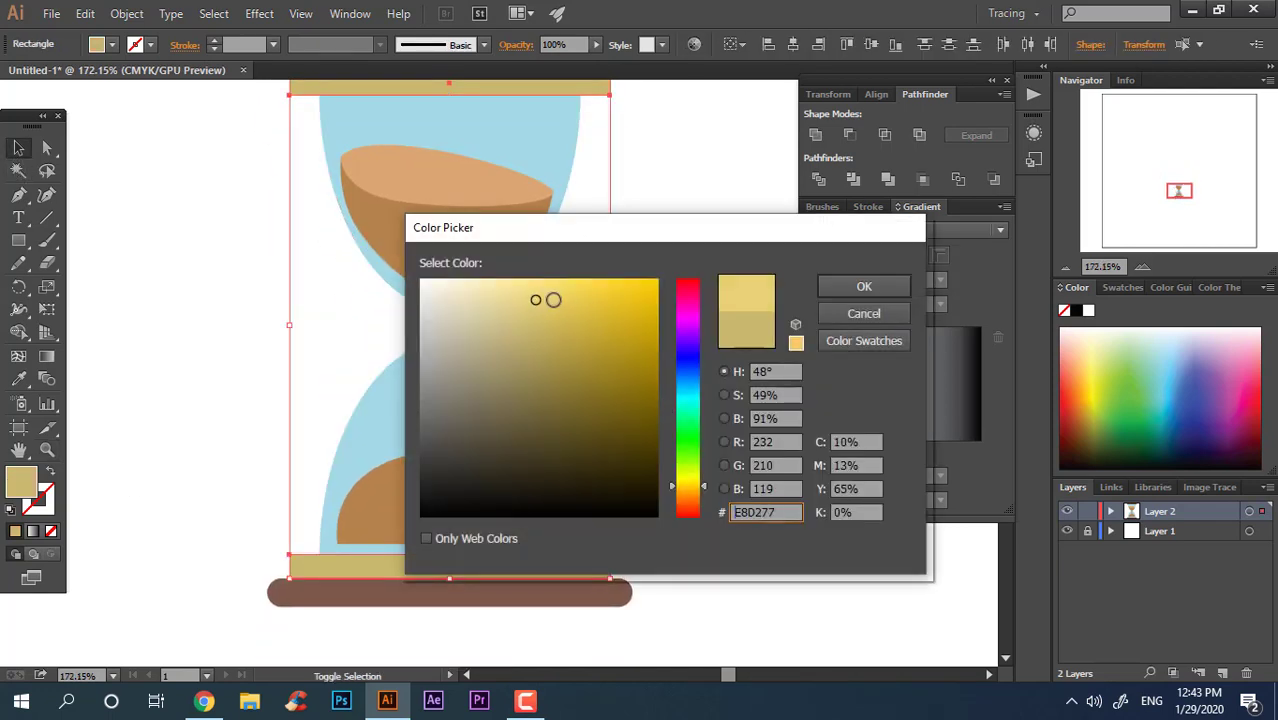
pyautogui.click(836, 288)
pyautogui.moveTo(627, 271); pyautogui.dragTo(650, 334)
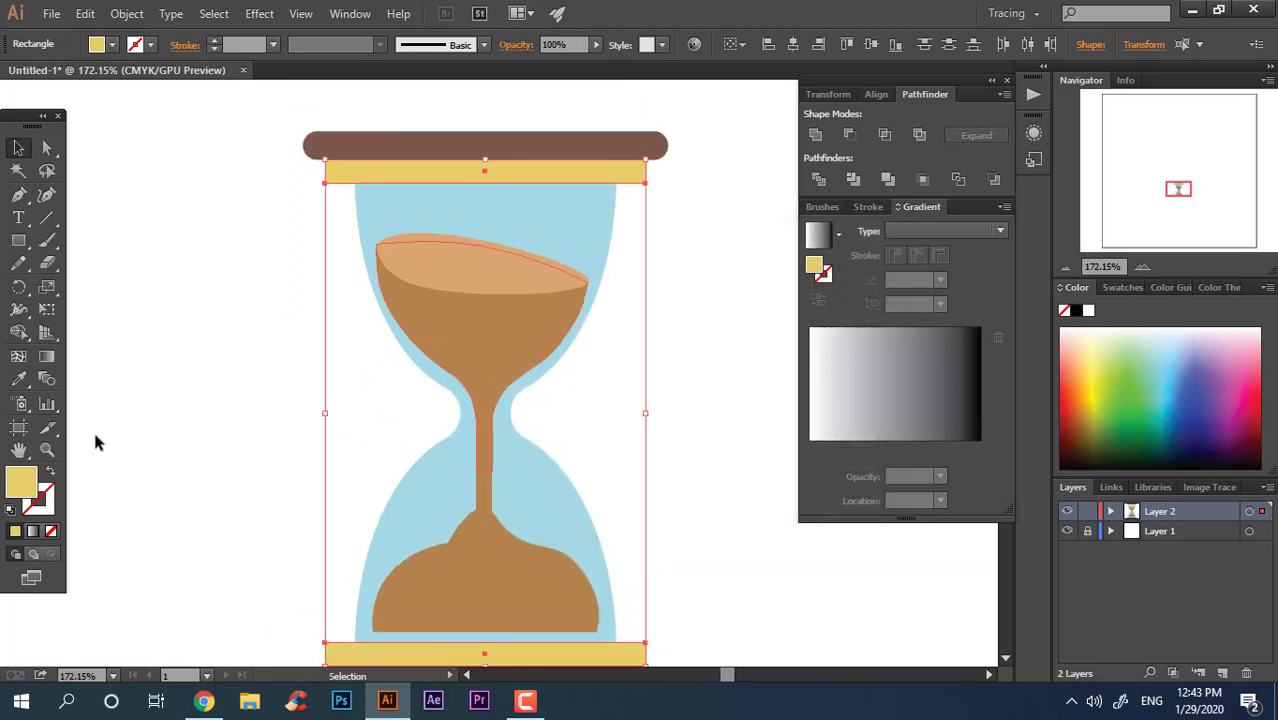
# Shift the bands' fill to orange F79D52
pyautogui.doubleClick(20, 483)
pyautogui.click(576, 295)
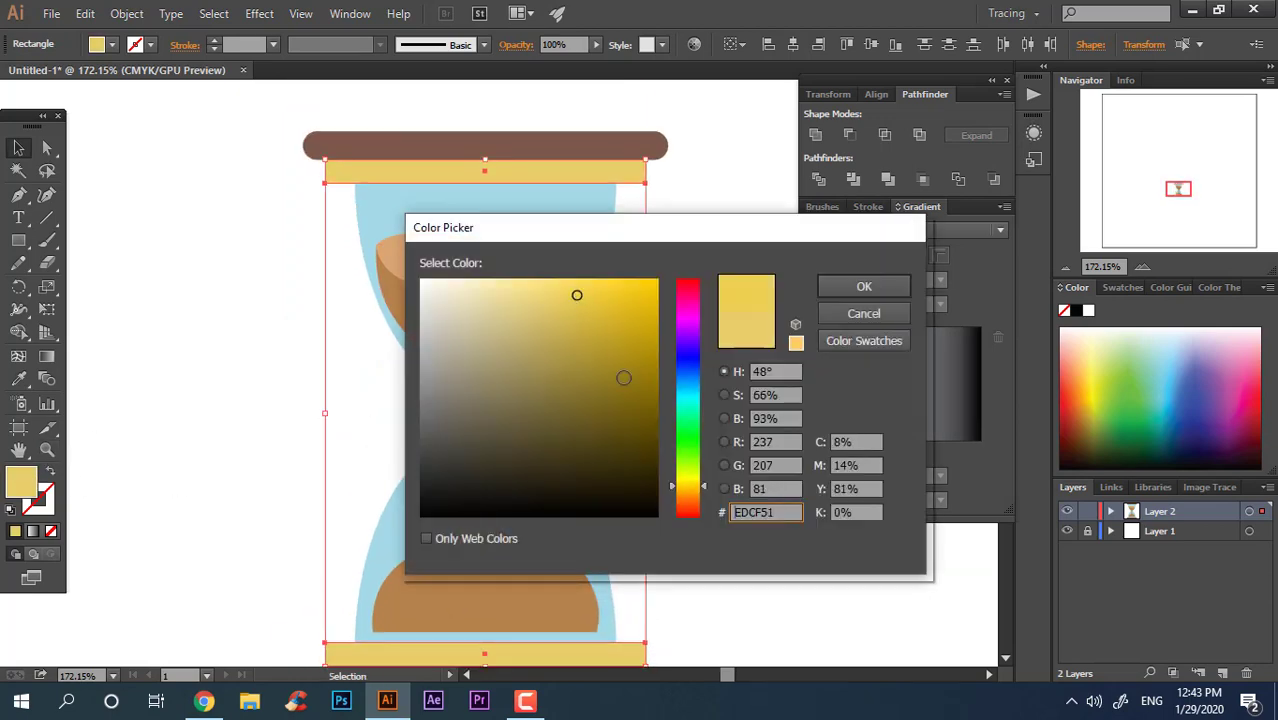
pyautogui.moveTo(692, 493); pyautogui.dragTo(695, 503)
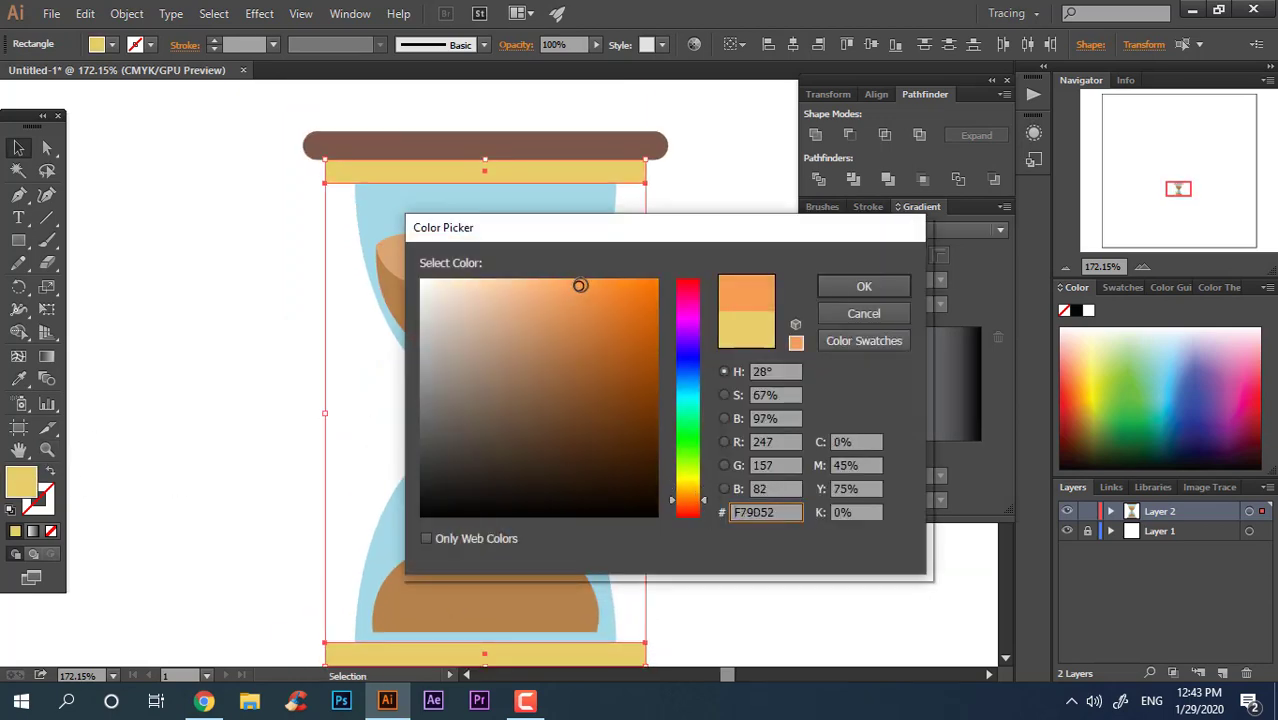
pyautogui.click(864, 286)
pyautogui.hotkey('ctrl', '-')
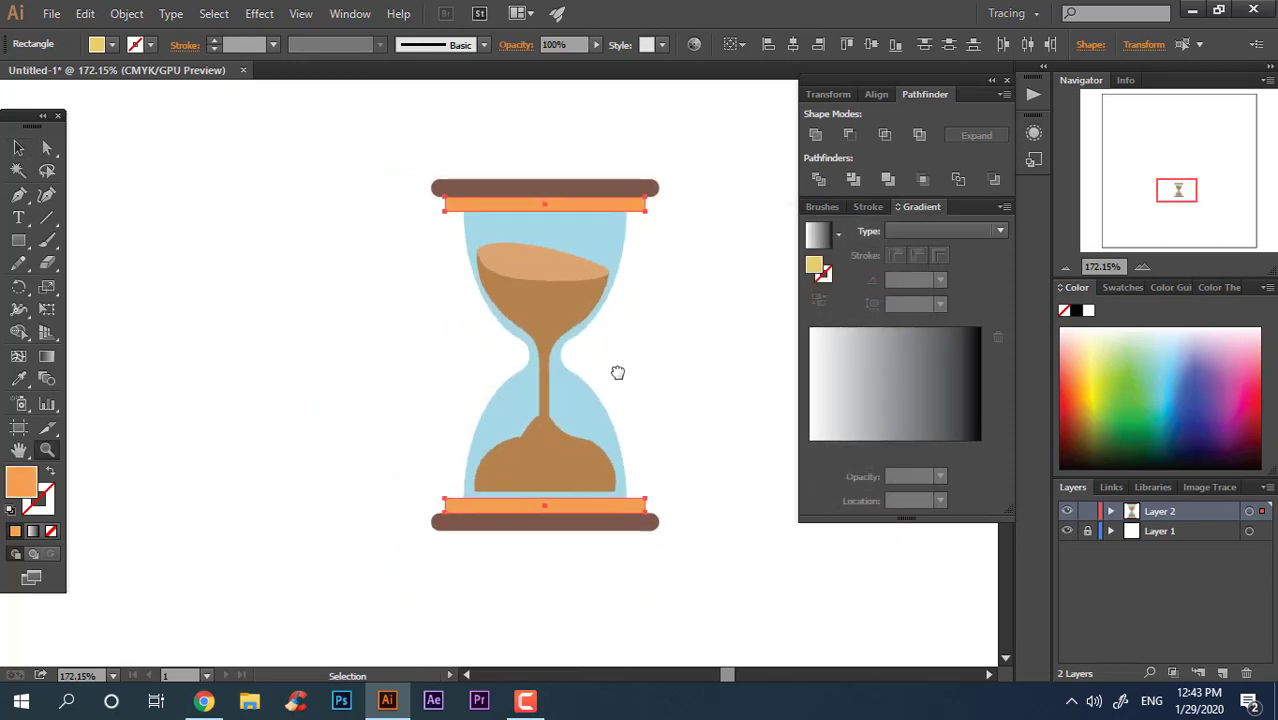
pyautogui.click(17, 148)
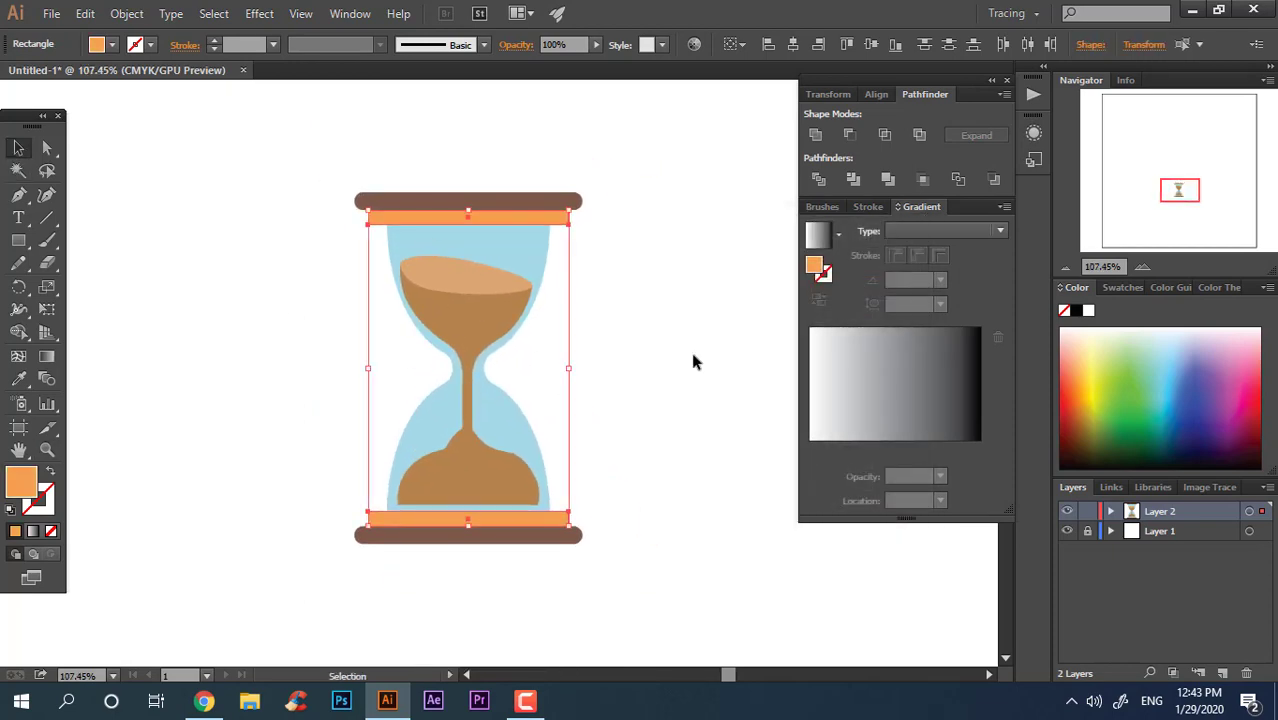
pyautogui.click(691, 352)
pyautogui.press('z')
pyautogui.click(673, 430)
pyautogui.click(522, 373)
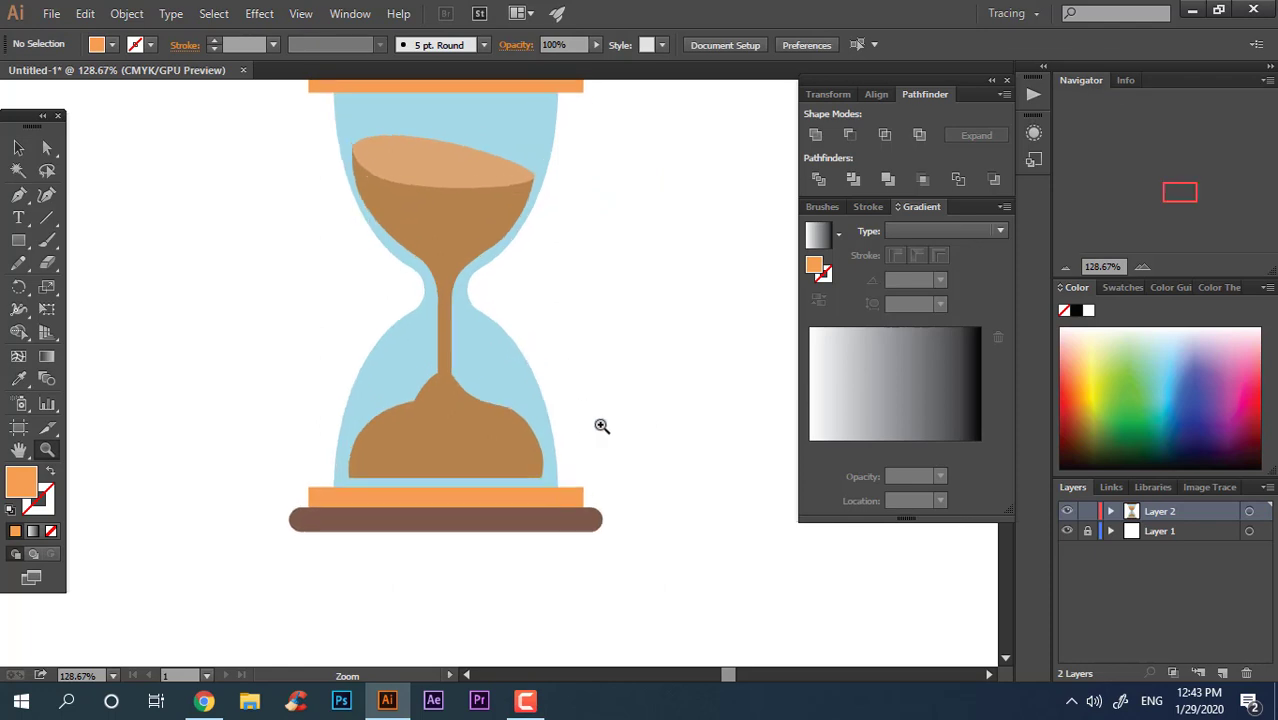
pyautogui.scroll(3, 474, 334)
pyautogui.click(19, 148)
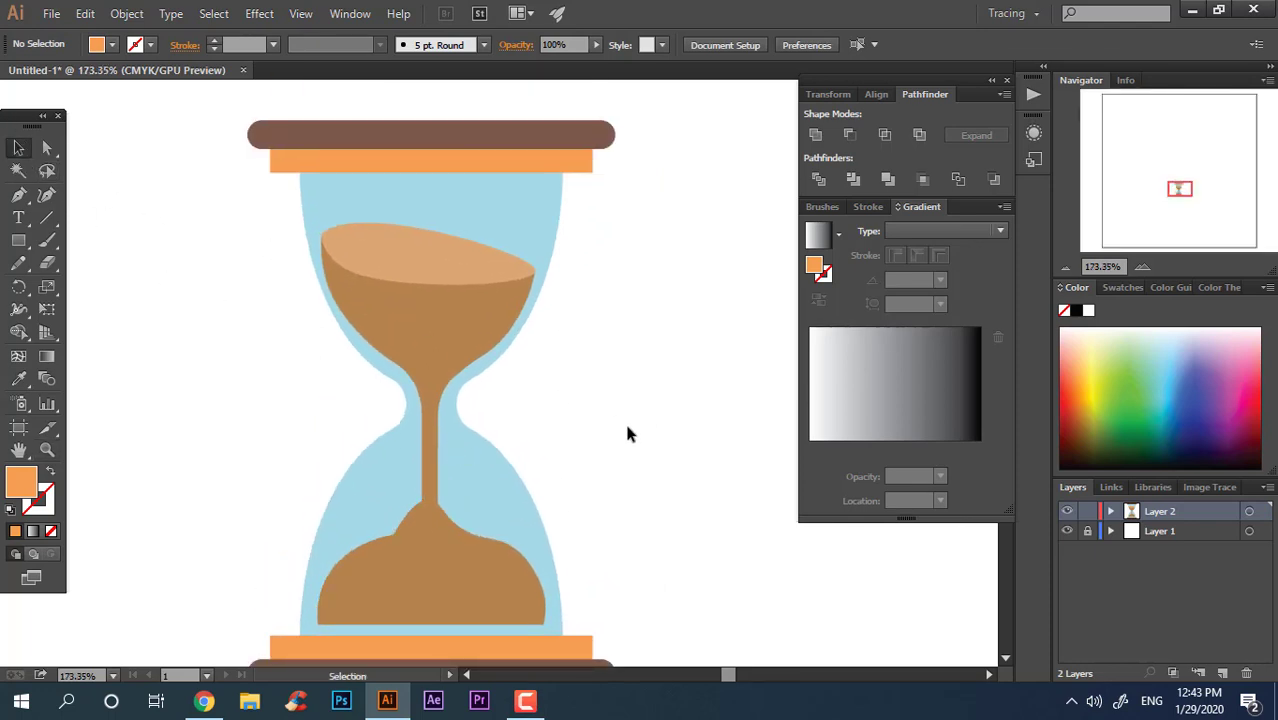
pyautogui.click(479, 372)
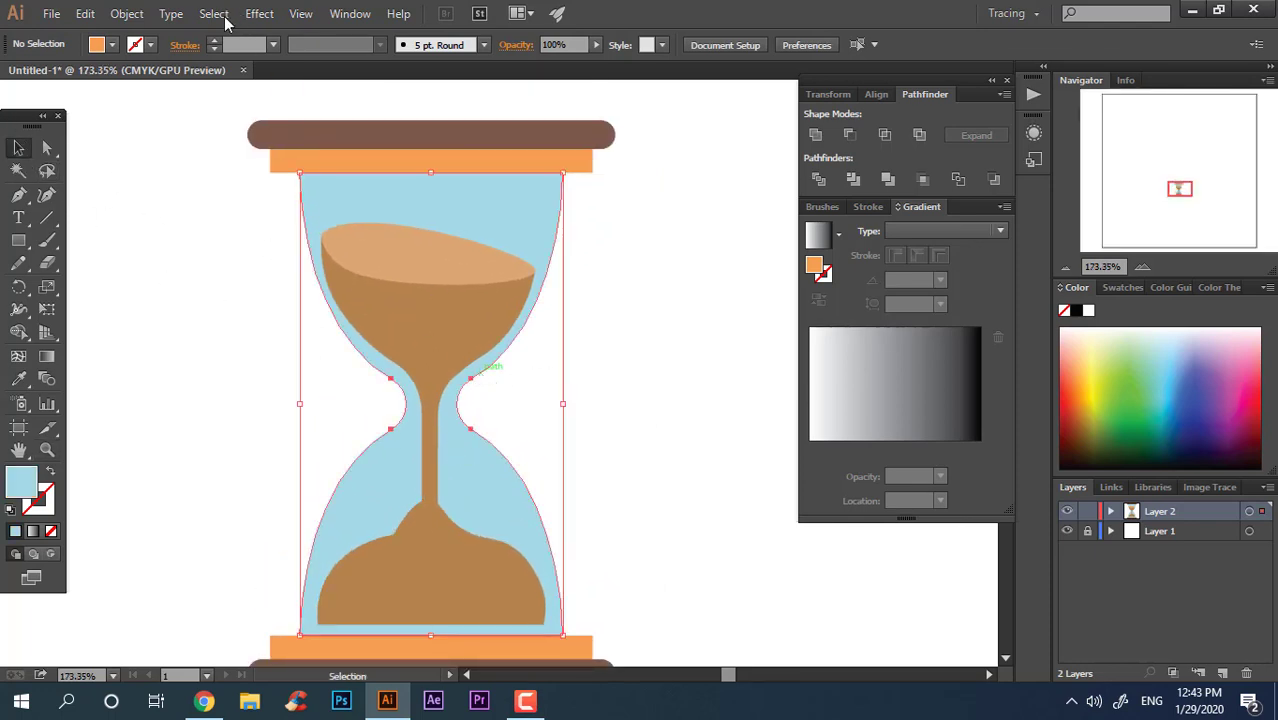
# Convert the blue glass into a gradient mesh and isolate it for editing
pyautogui.click(127, 13)
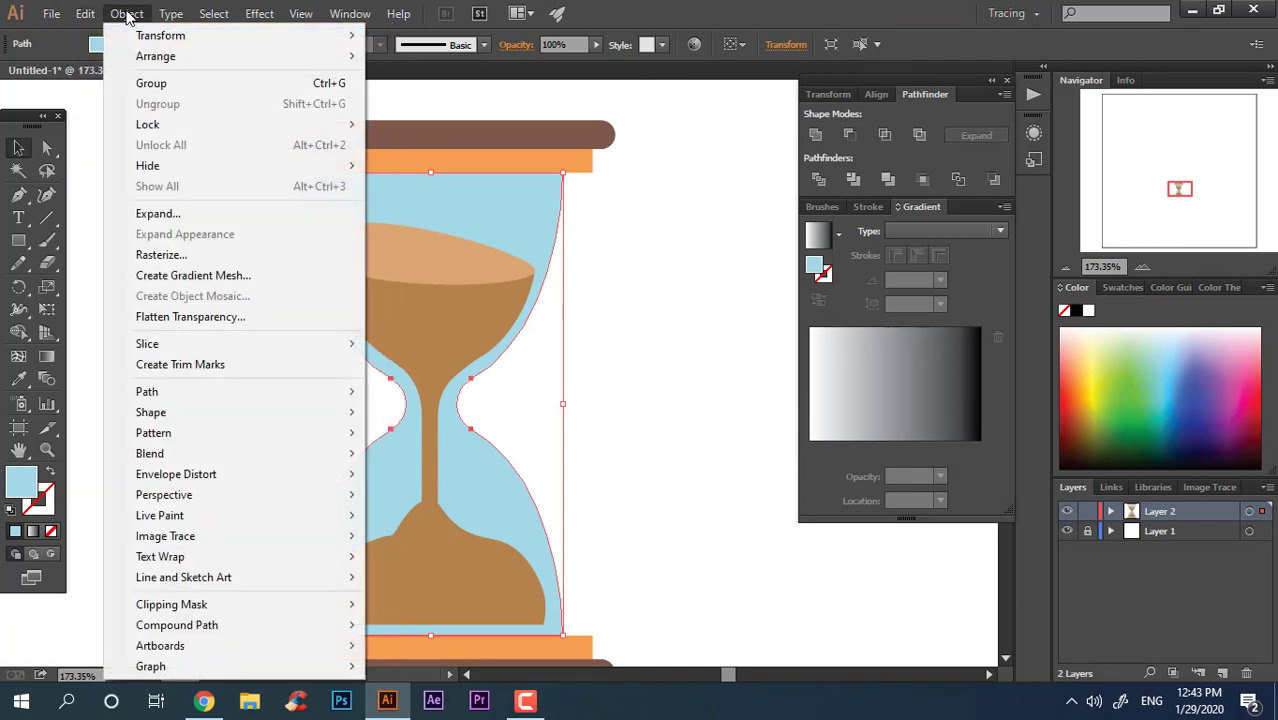
pyautogui.click(193, 275)
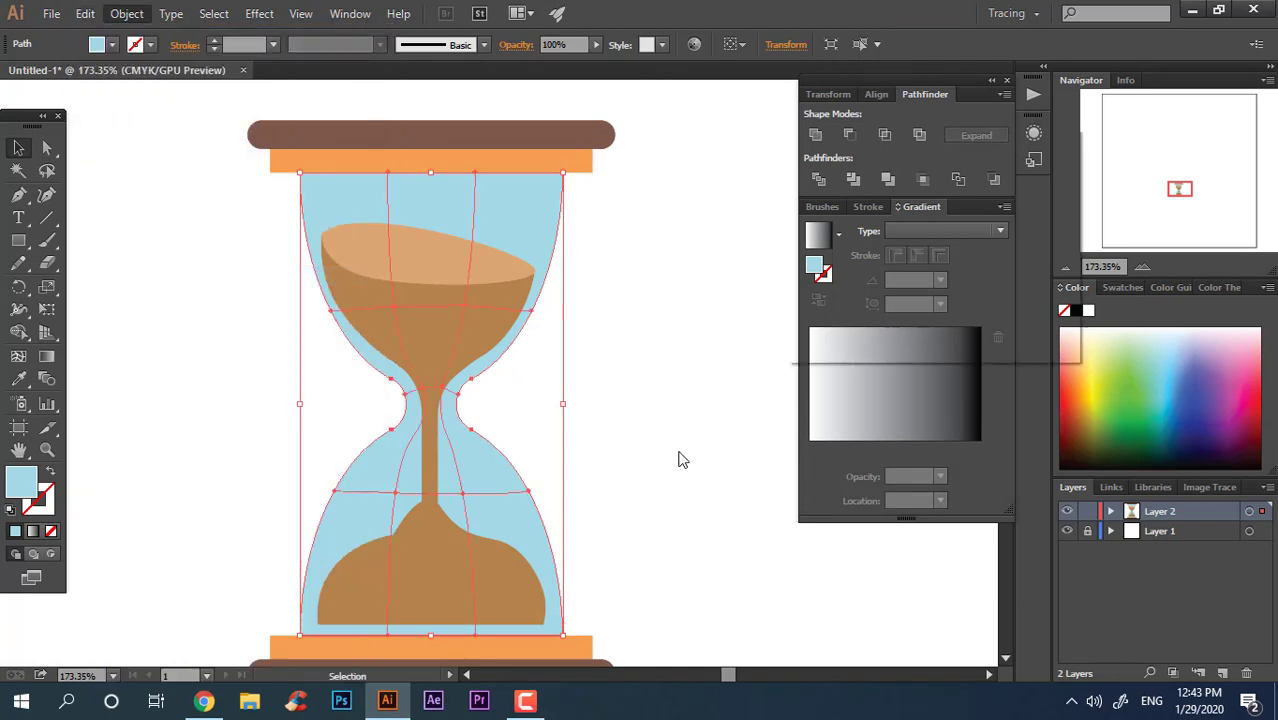
pyautogui.click(925, 315)
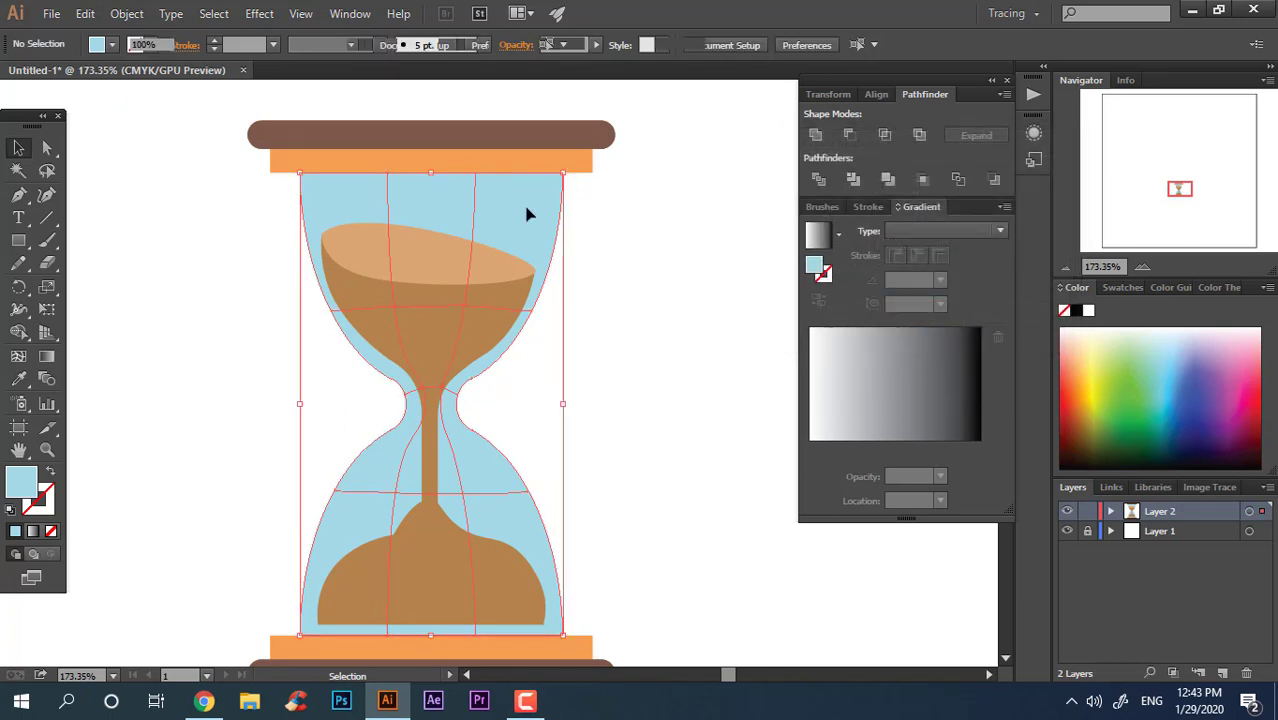
pyautogui.doubleClick(528, 209)
# Lasso the waist mesh points and colour them a darker teal
pyautogui.click(47, 170)
pyautogui.scroll(-3, 503, 325)
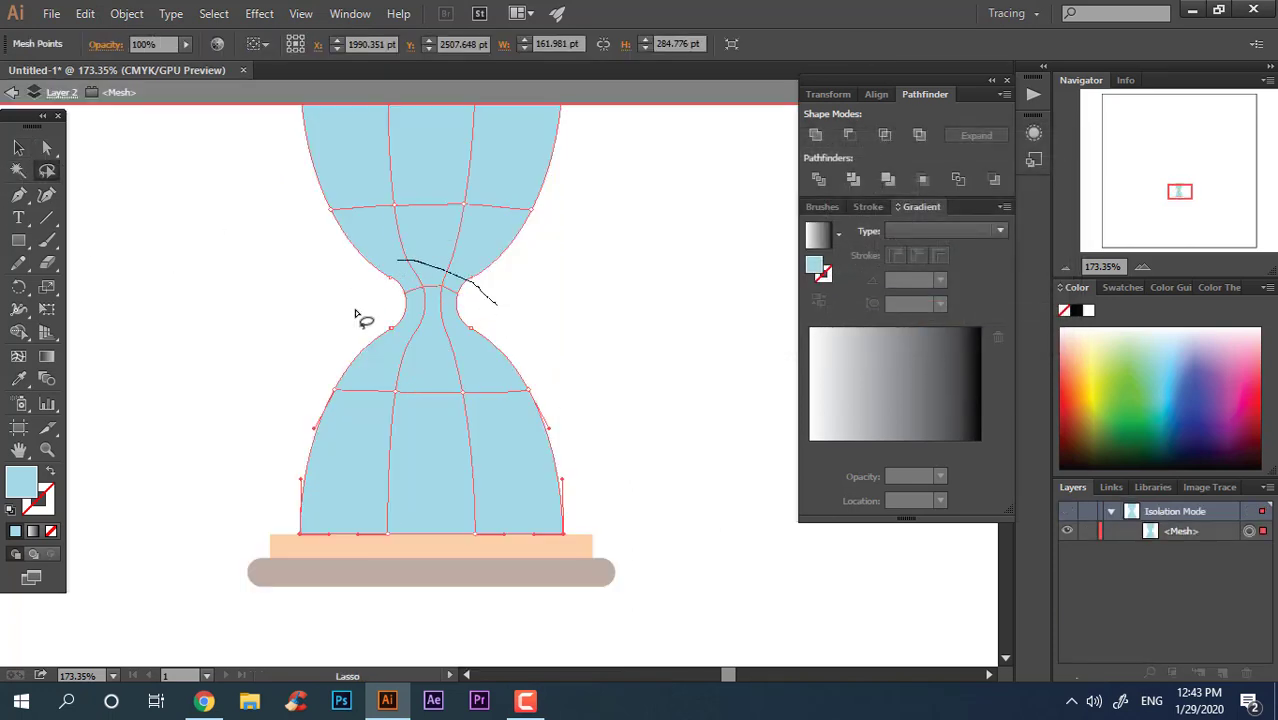
pyautogui.moveTo(355, 315); pyautogui.dragTo(395, 262)
pyautogui.scroll(3, 583, 463)
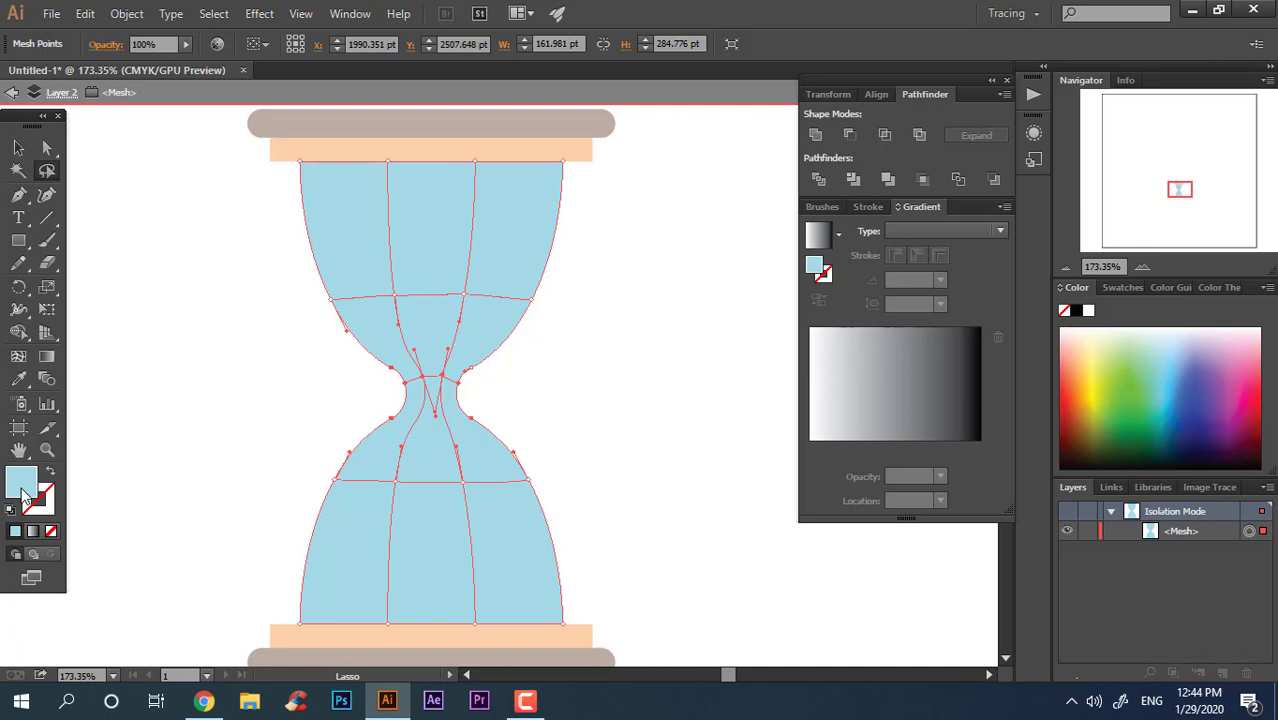
pyautogui.doubleClick(22, 483)
pyautogui.moveTo(505, 305); pyautogui.dragTo(519, 338)
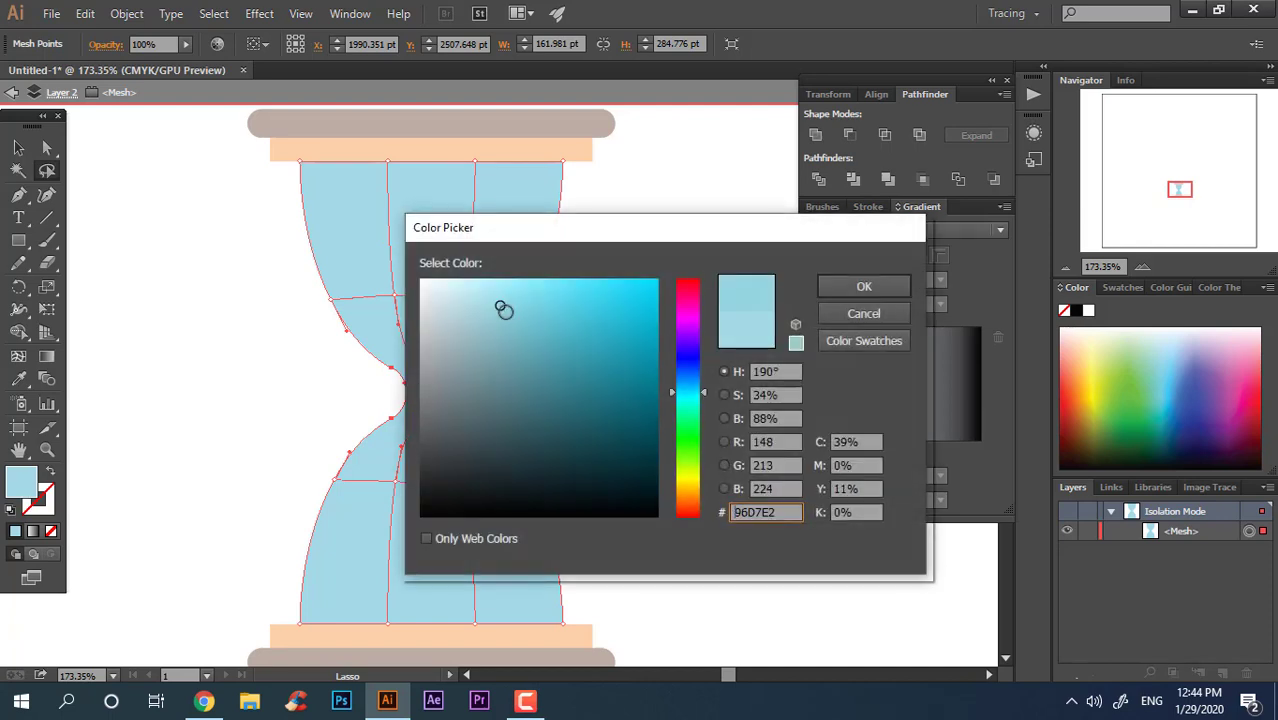
pyautogui.click(862, 289)
pyautogui.hotkey('ctrl', 'z')
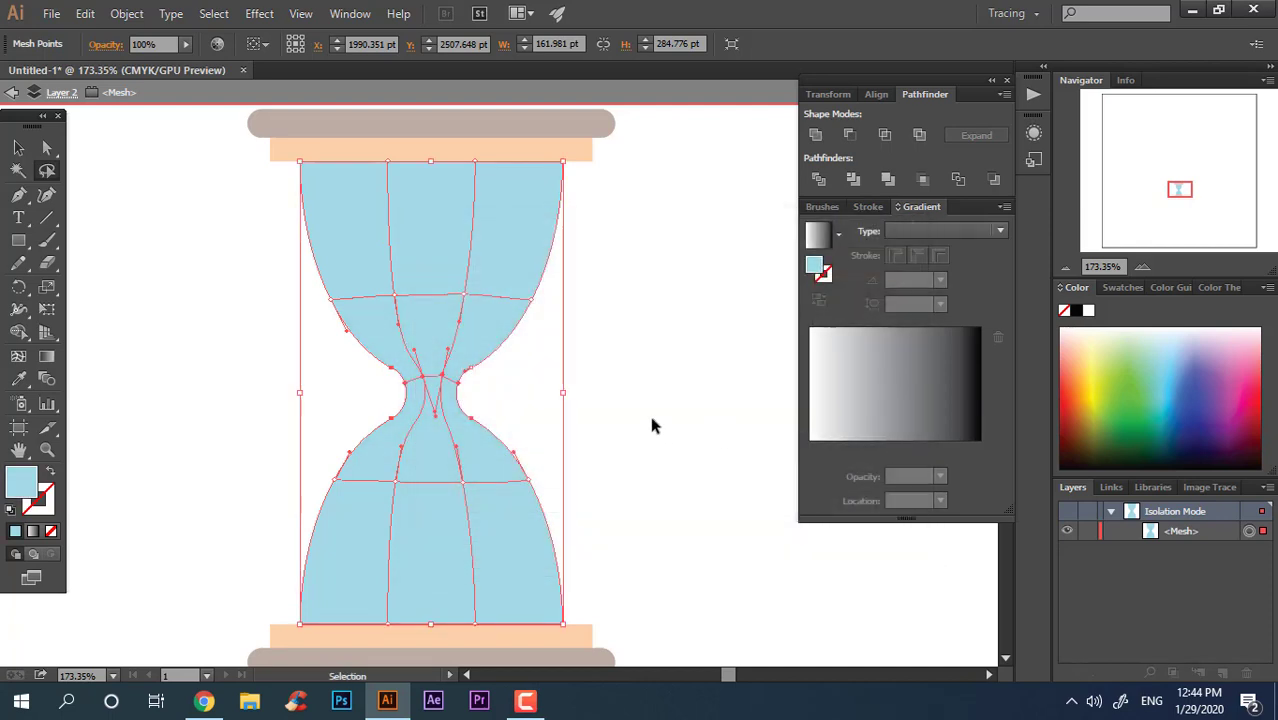
pyautogui.doubleClick(20, 483)
pyautogui.moveTo(508, 322); pyautogui.dragTo(517, 341)
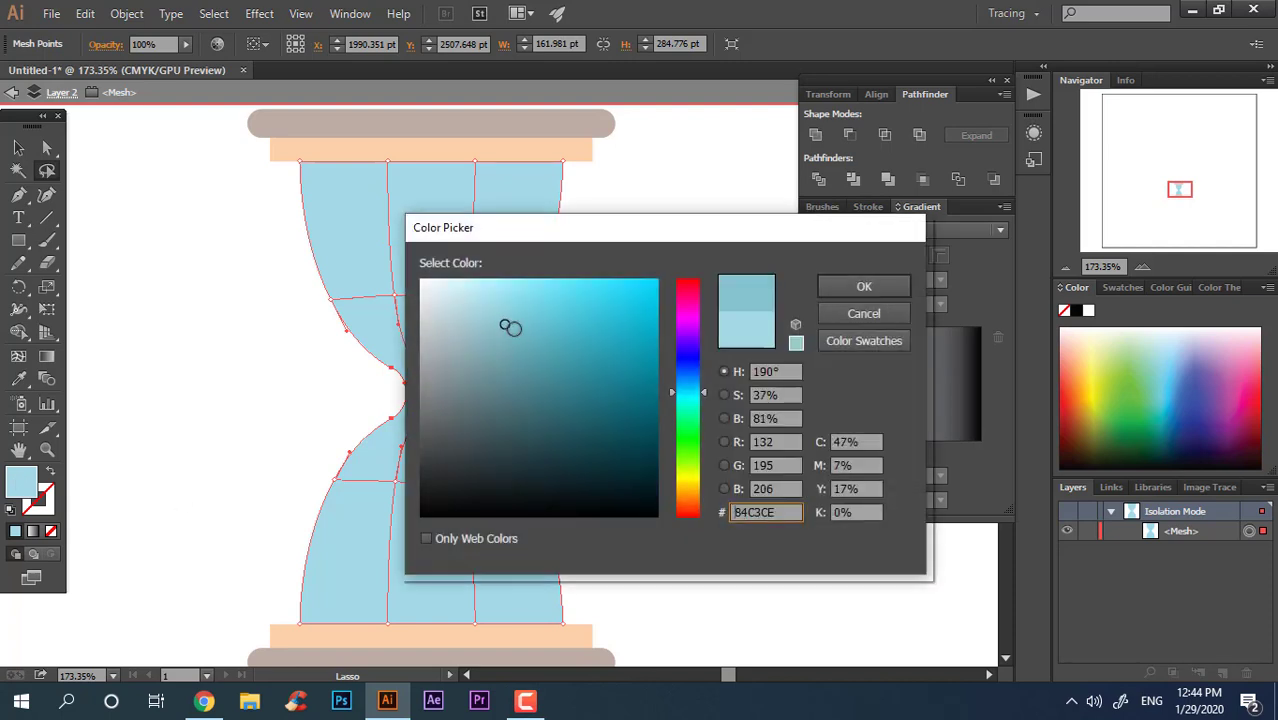
pyautogui.click(864, 287)
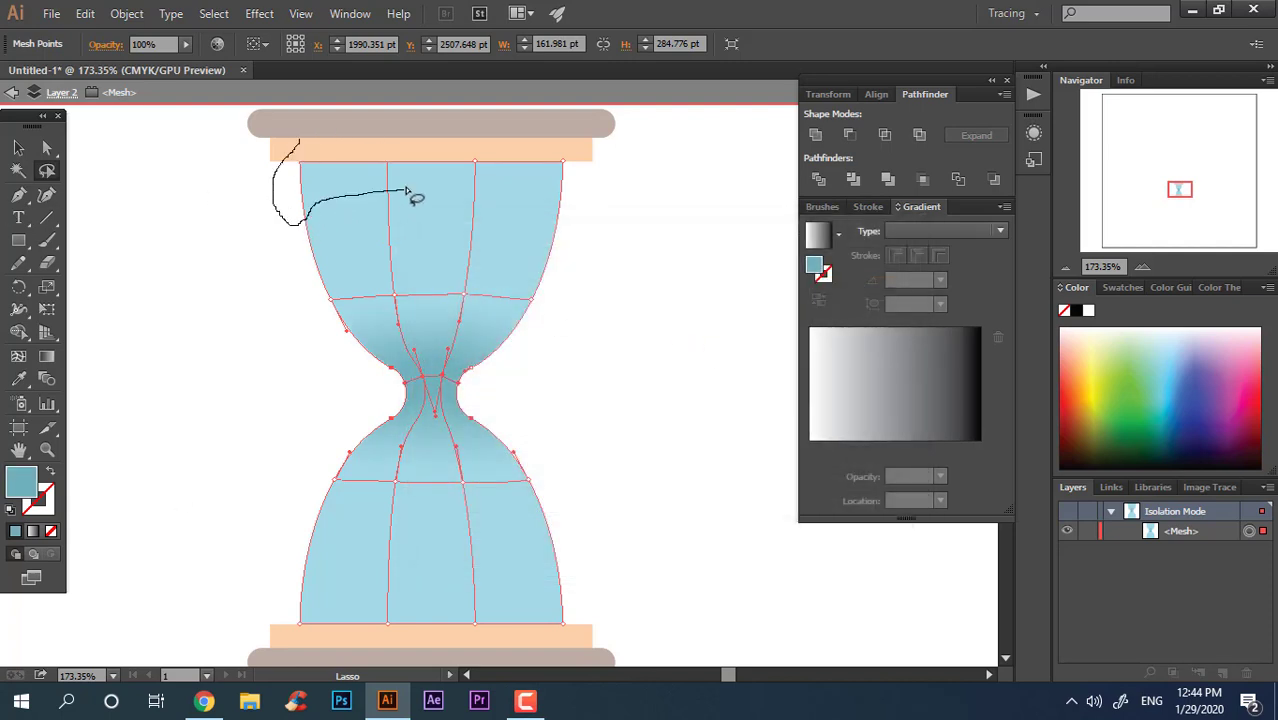
# Give the top row of mesh points a new blue shade
pyautogui.moveTo(268, 117); pyautogui.dragTo(270, 119)
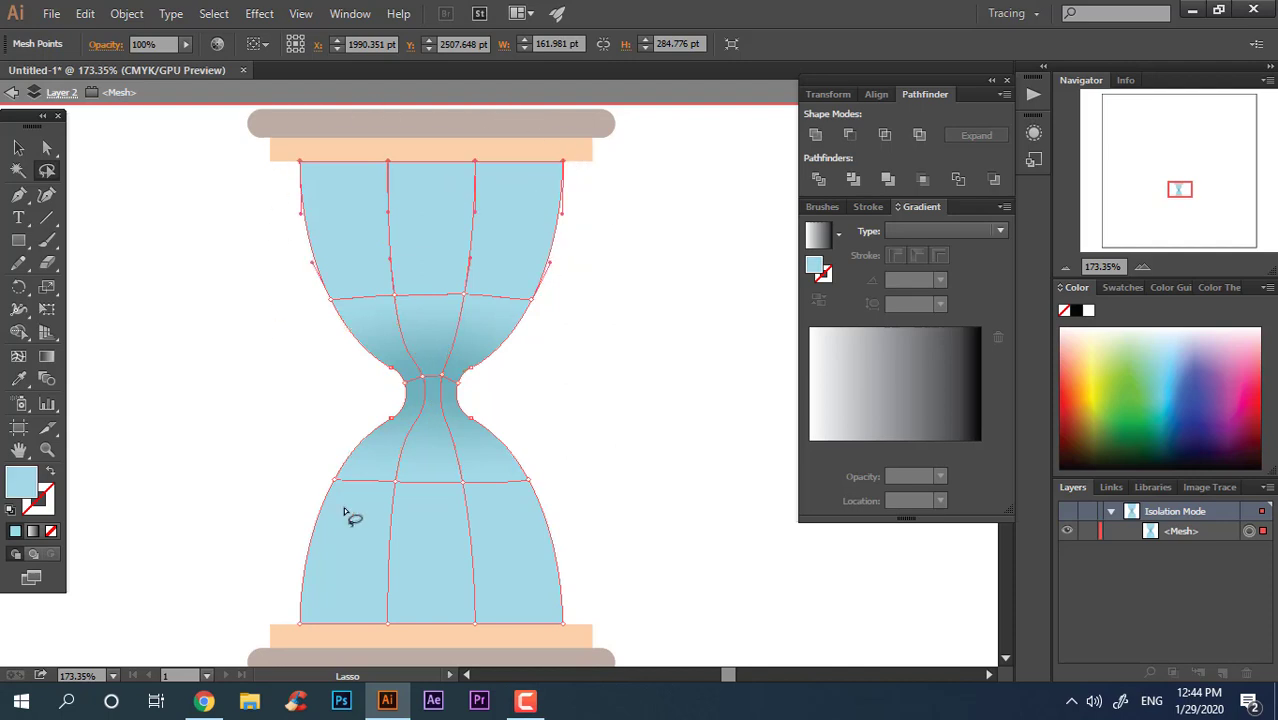
pyautogui.doubleClick(22, 483)
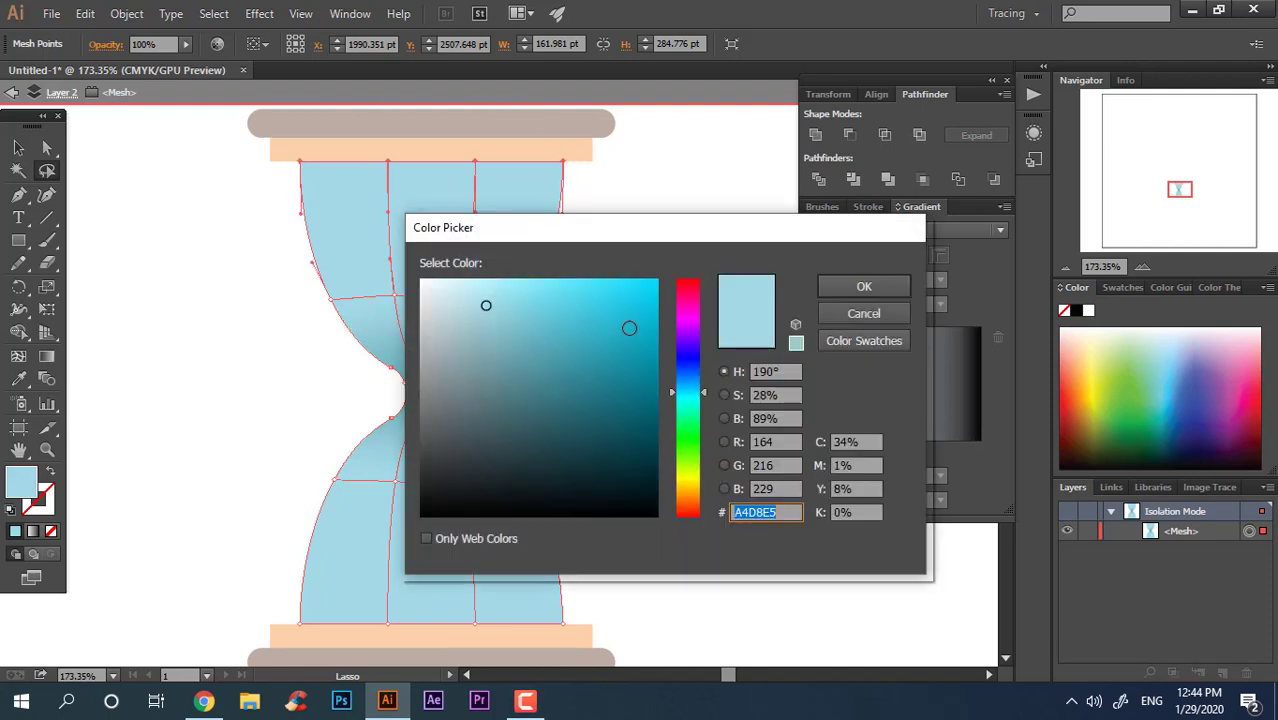
pyautogui.click(512, 336)
pyautogui.click(864, 287)
# Colour the bottom mesh points a slightly darker blue, then deselect the mesh
pyautogui.scroll(-1, 628, 400)
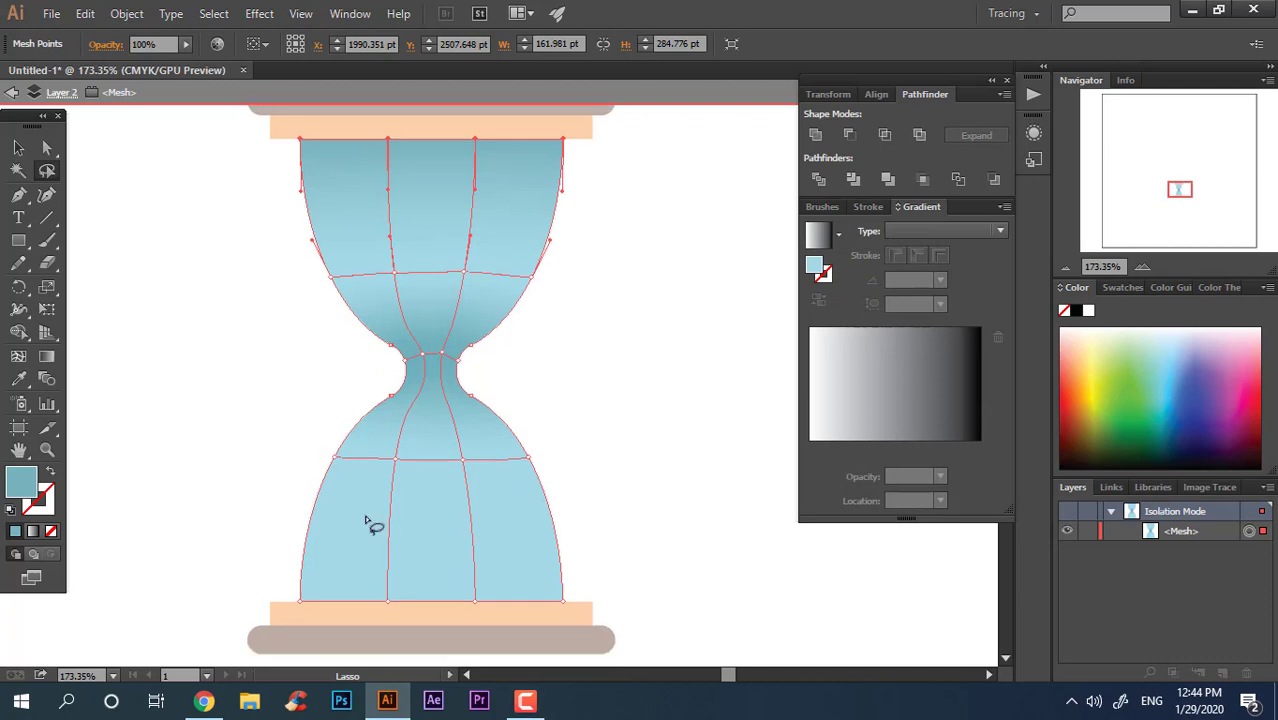
pyautogui.moveTo(648, 586); pyautogui.dragTo(268, 624)
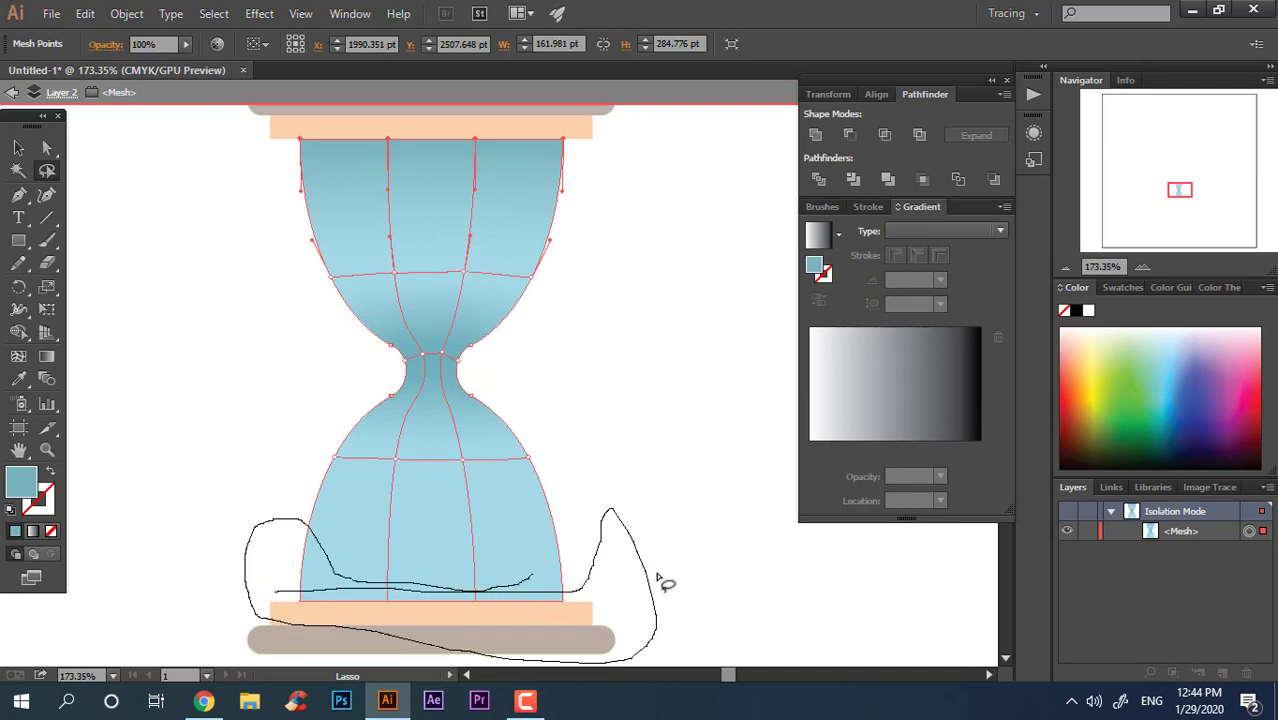
pyautogui.moveTo(657, 578); pyautogui.dragTo(148, 614)
pyautogui.doubleClick(22, 483)
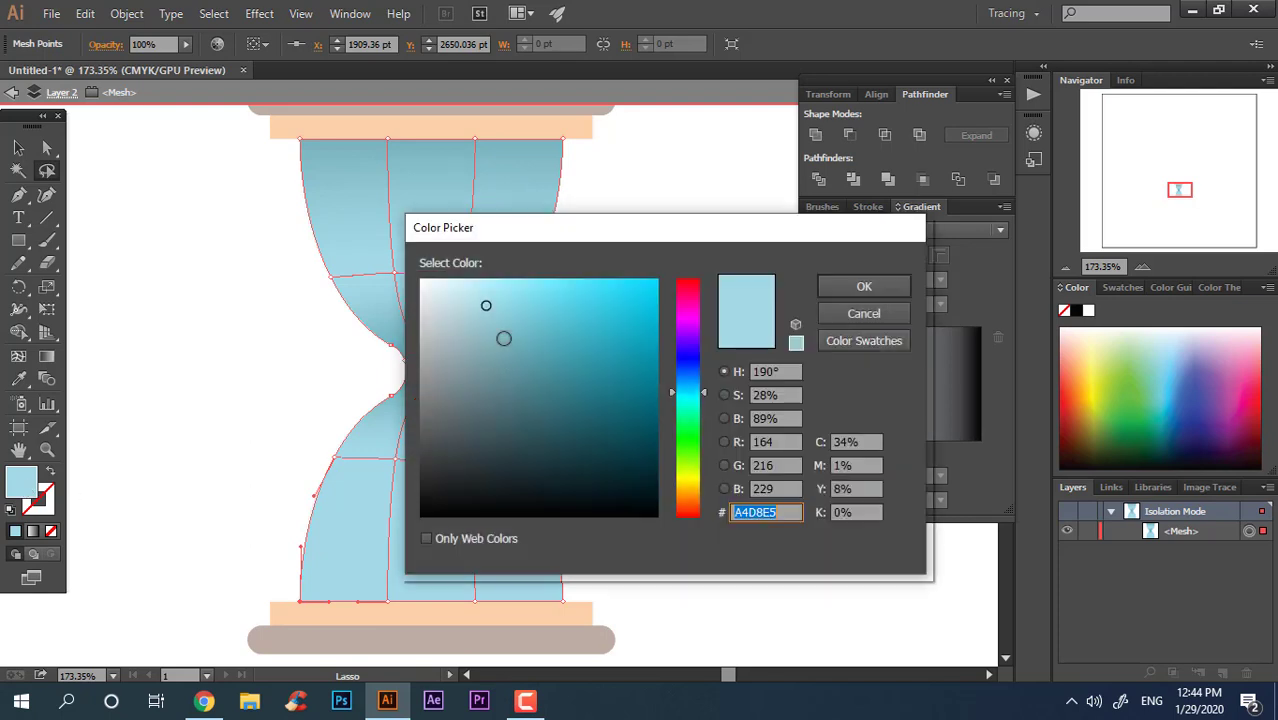
pyautogui.moveTo(506, 334); pyautogui.dragTo(516, 340)
pyautogui.click(864, 287)
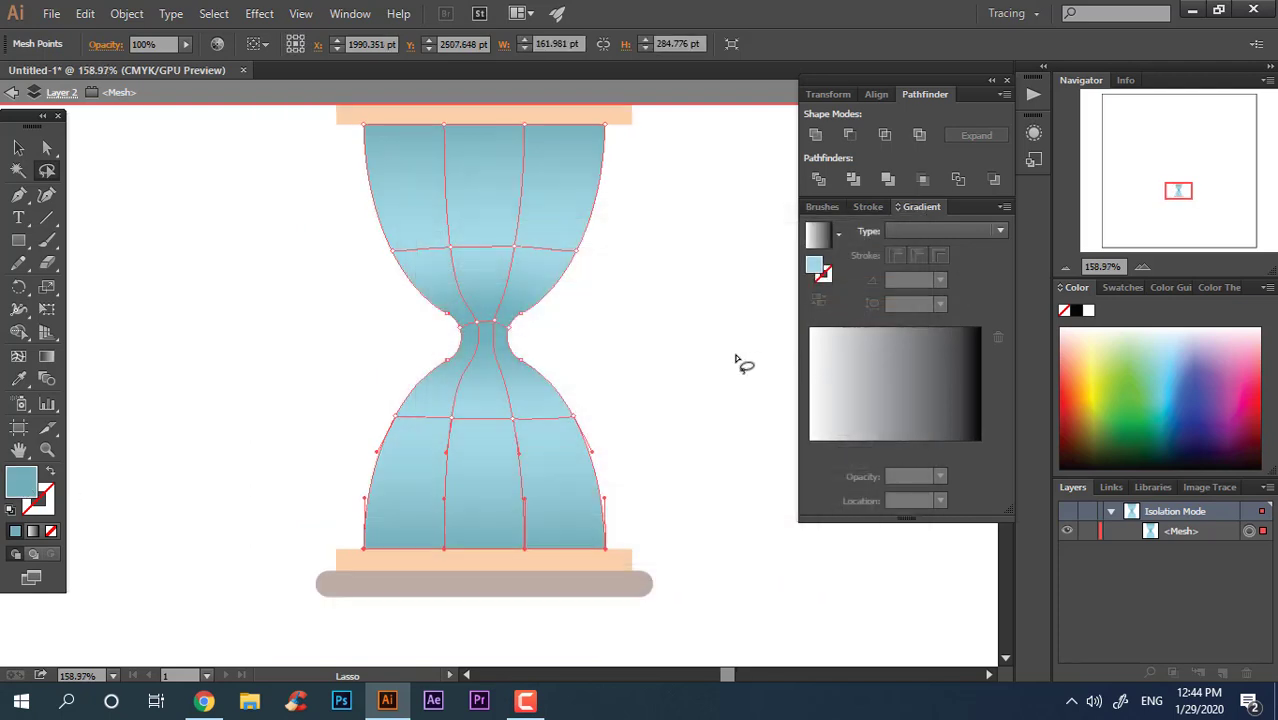
pyautogui.scroll(3, 491, 352)
pyautogui.click(18, 148)
# Exit isolation mode and draw a white, fully rounded bar across the top of the glass
pyautogui.doubleClick(145, 229)
pyautogui.press('z')
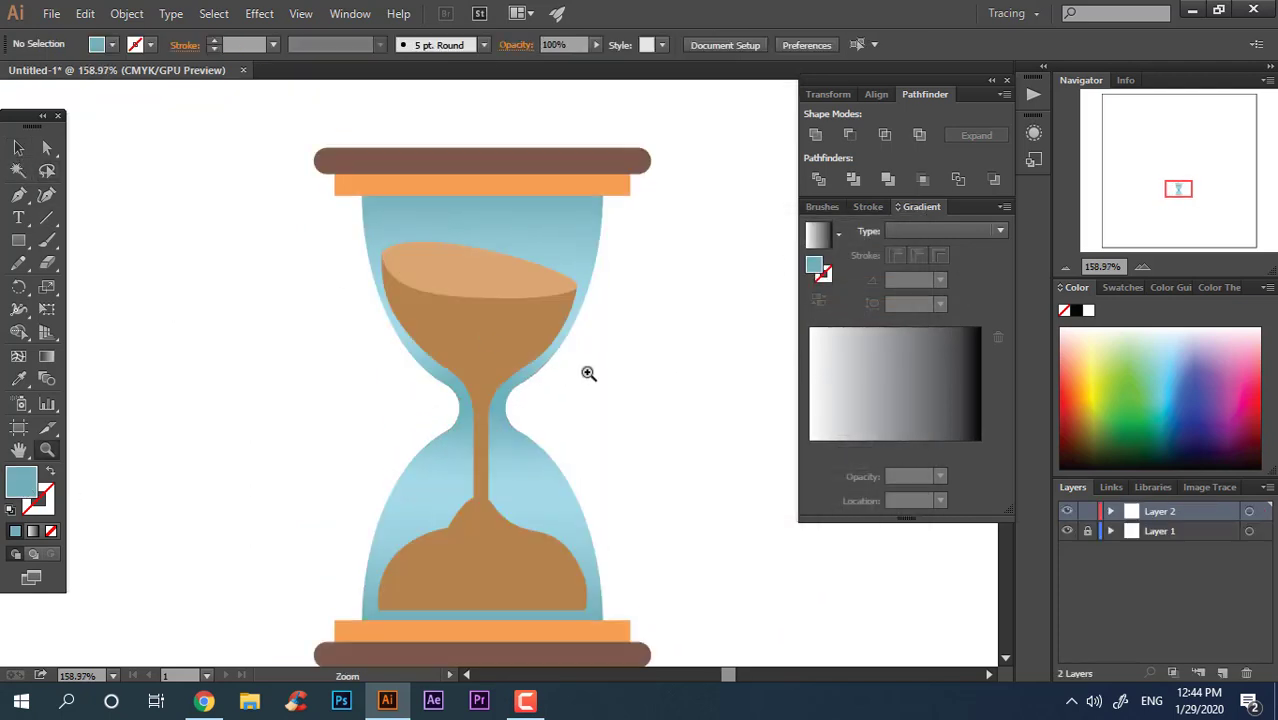
pyautogui.scroll(-3, 610, 357)
pyautogui.scroll(5, 610, 357)
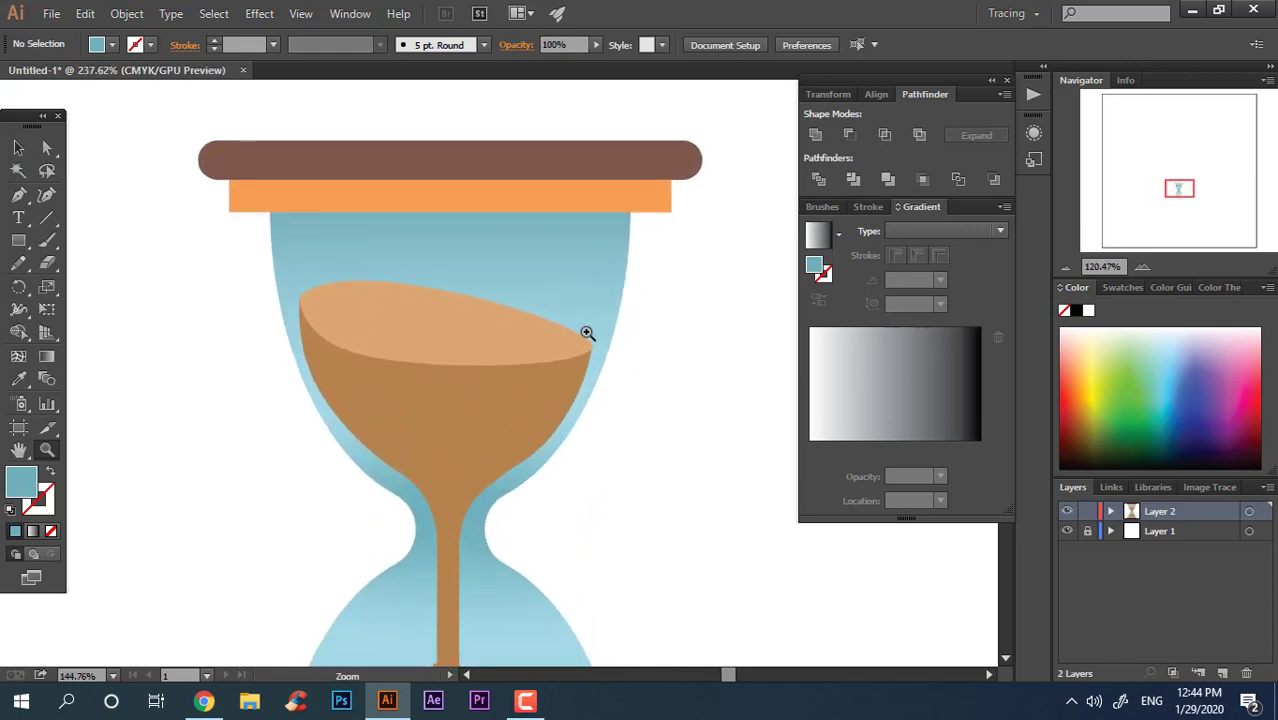
pyautogui.moveTo(18, 240); pyautogui.dragTo(87, 245)
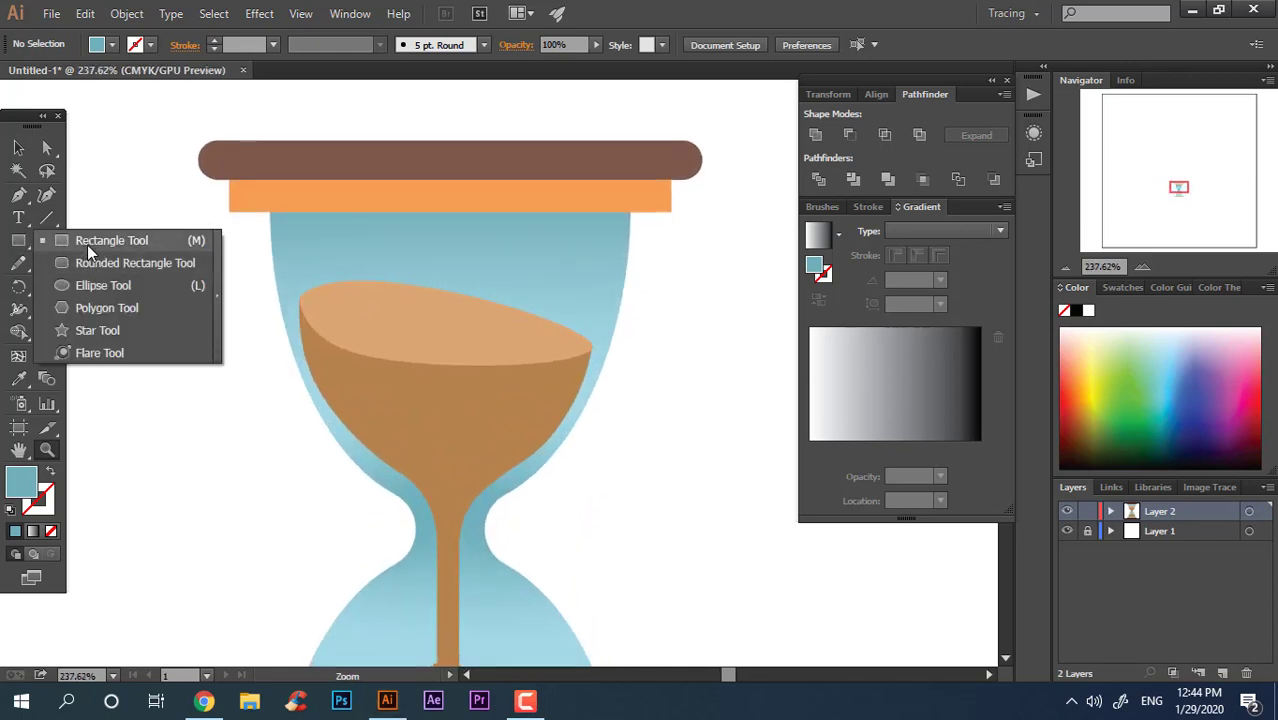
pyautogui.moveTo(313, 228); pyautogui.dragTo(614, 271)
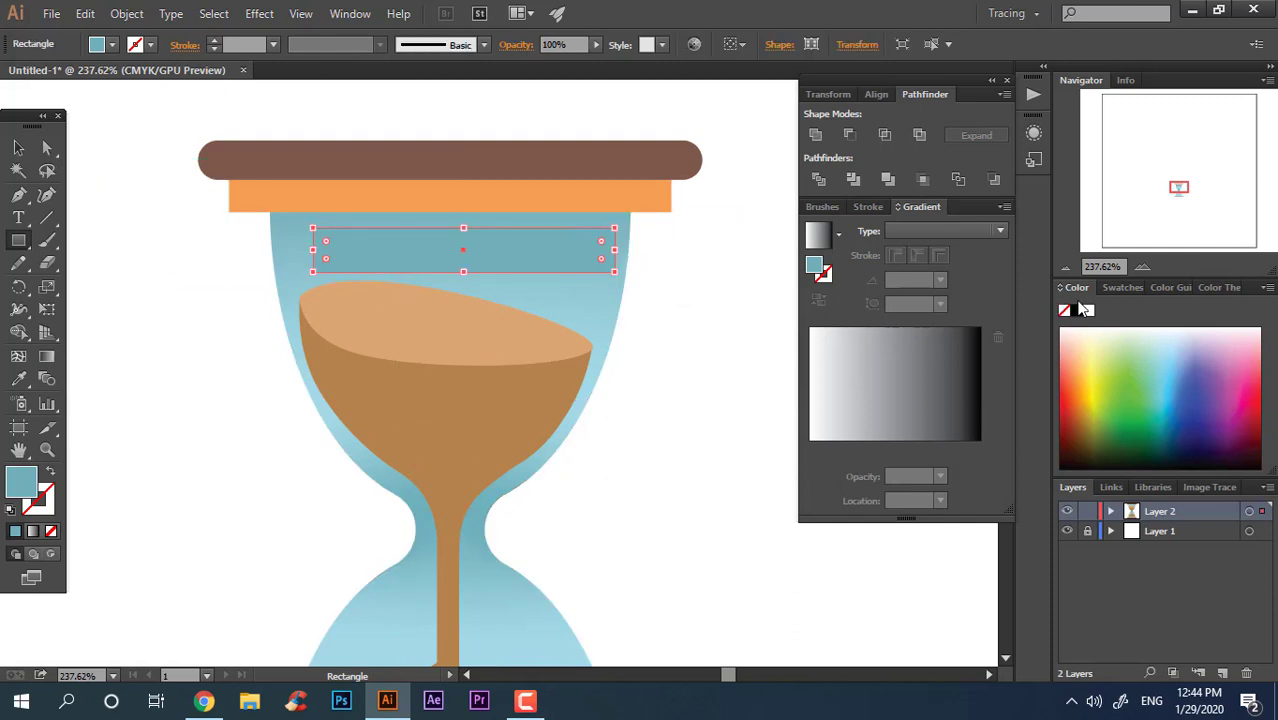
pyautogui.click(1087, 310)
pyautogui.click(47, 147)
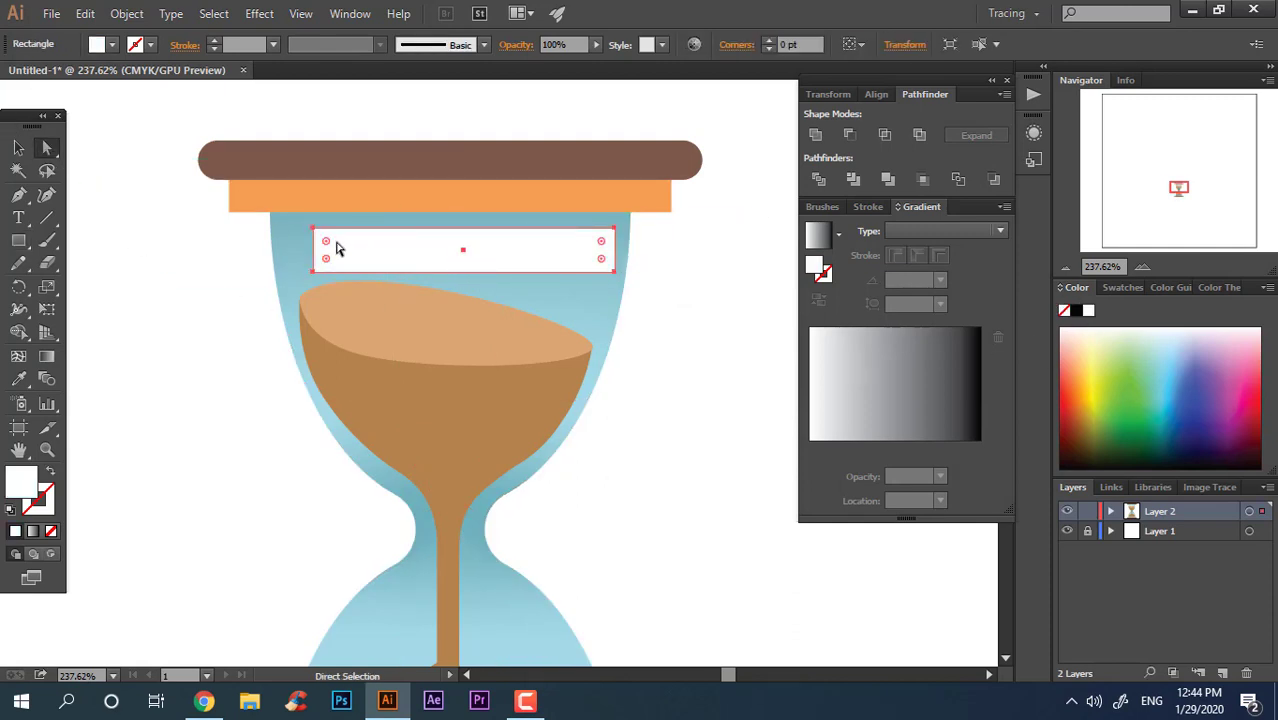
pyautogui.moveTo(336, 245); pyautogui.dragTo(458, 250)
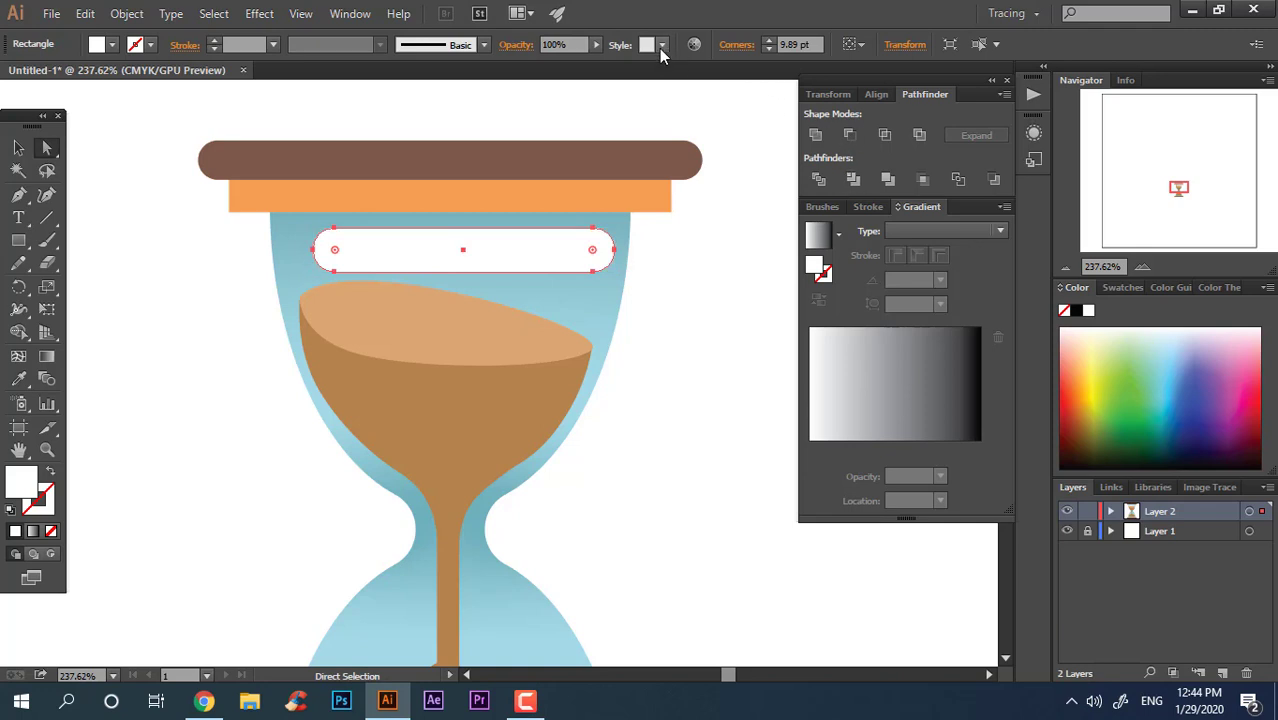
# Set the top highlight bar's opacity to 33%
pyautogui.click(596, 45)
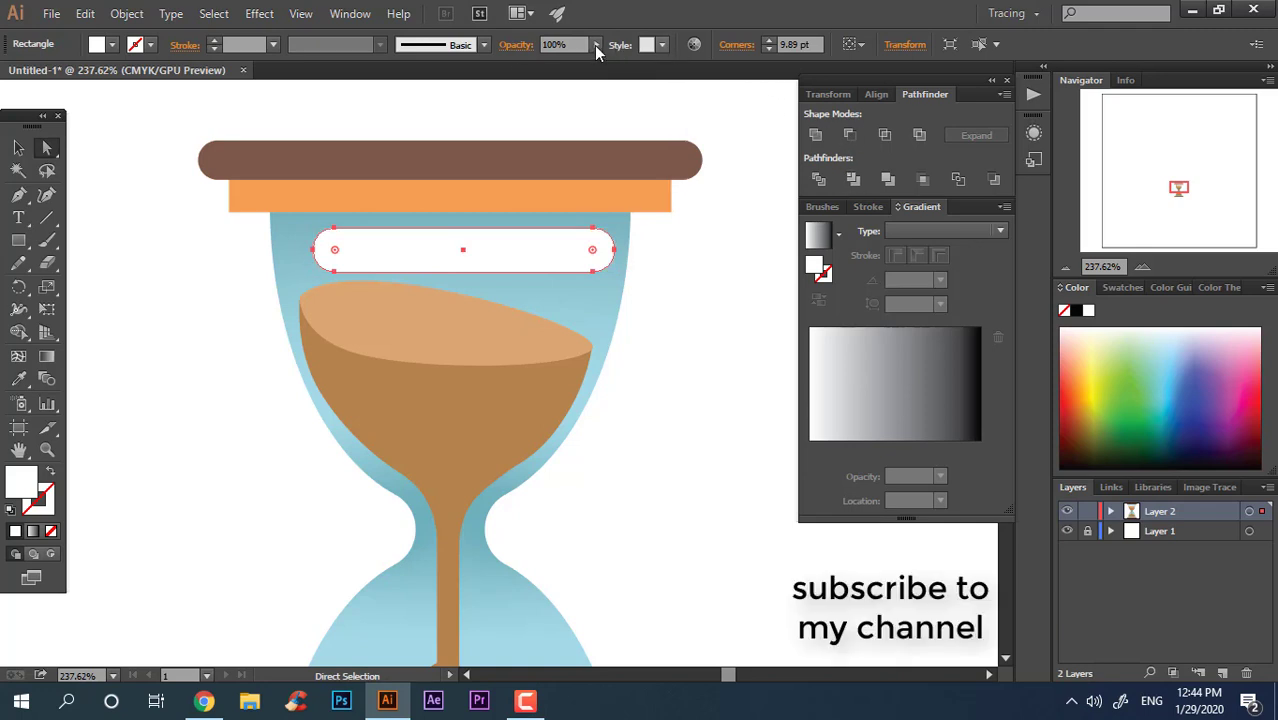
pyautogui.moveTo(600, 62); pyautogui.dragTo(562, 62)
pyautogui.click(560, 44)
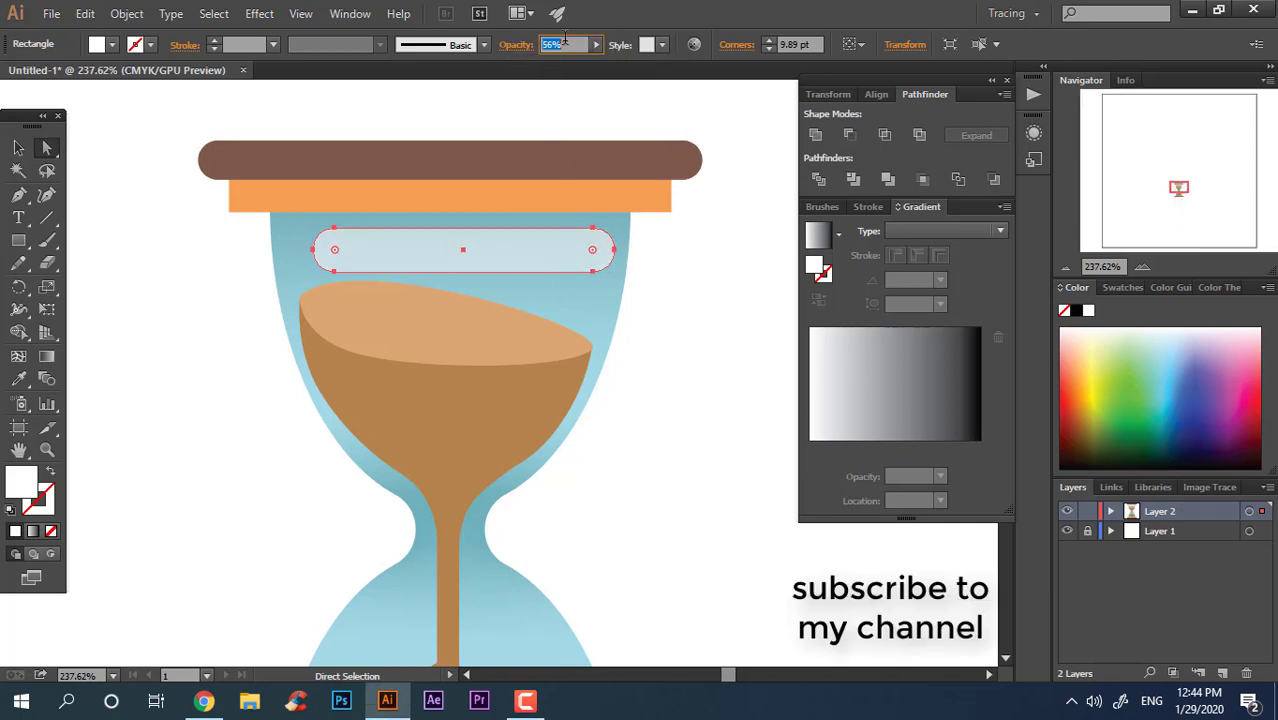
pyautogui.write('33')
pyautogui.press('Return')
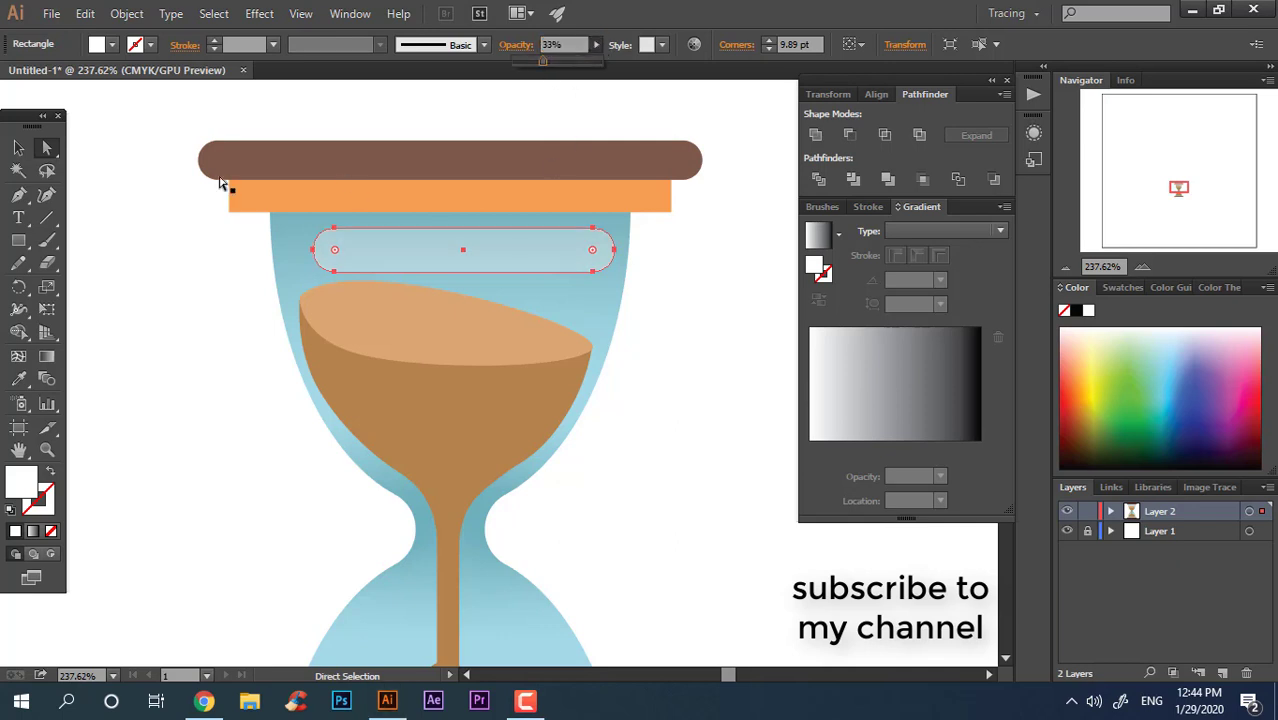
pyautogui.press('v')
pyautogui.press('z')
pyautogui.moveTo(686, 390); pyautogui.dragTo(382, 317)
pyautogui.hotkey('ctrl', 'shift', 'a')
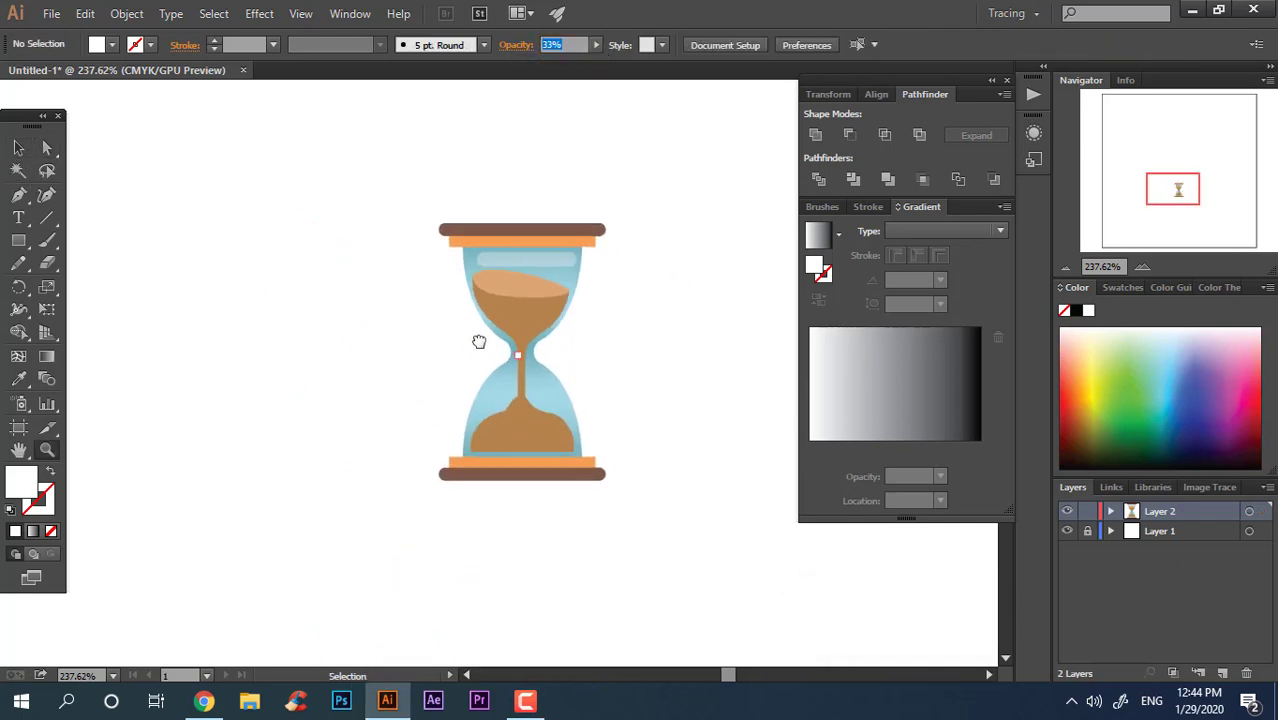
pyautogui.moveTo(476, 340); pyautogui.dragTo(645, 337)
# Draw a fully rounded bar over the sand in the lower bulb
pyautogui.moveTo(560, 380); pyautogui.dragTo(583, 463)
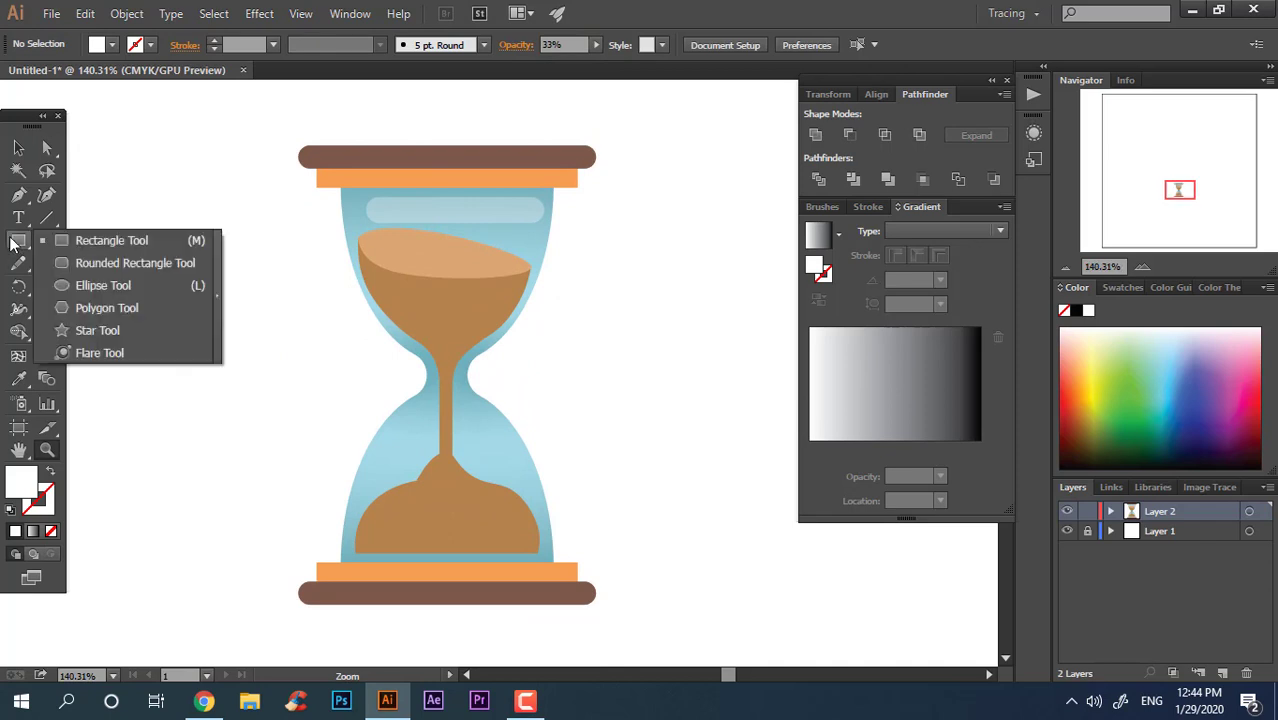
pyautogui.moveTo(18, 240); pyautogui.dragTo(100, 244)
pyautogui.moveTo(411, 504); pyautogui.dragTo(540, 544)
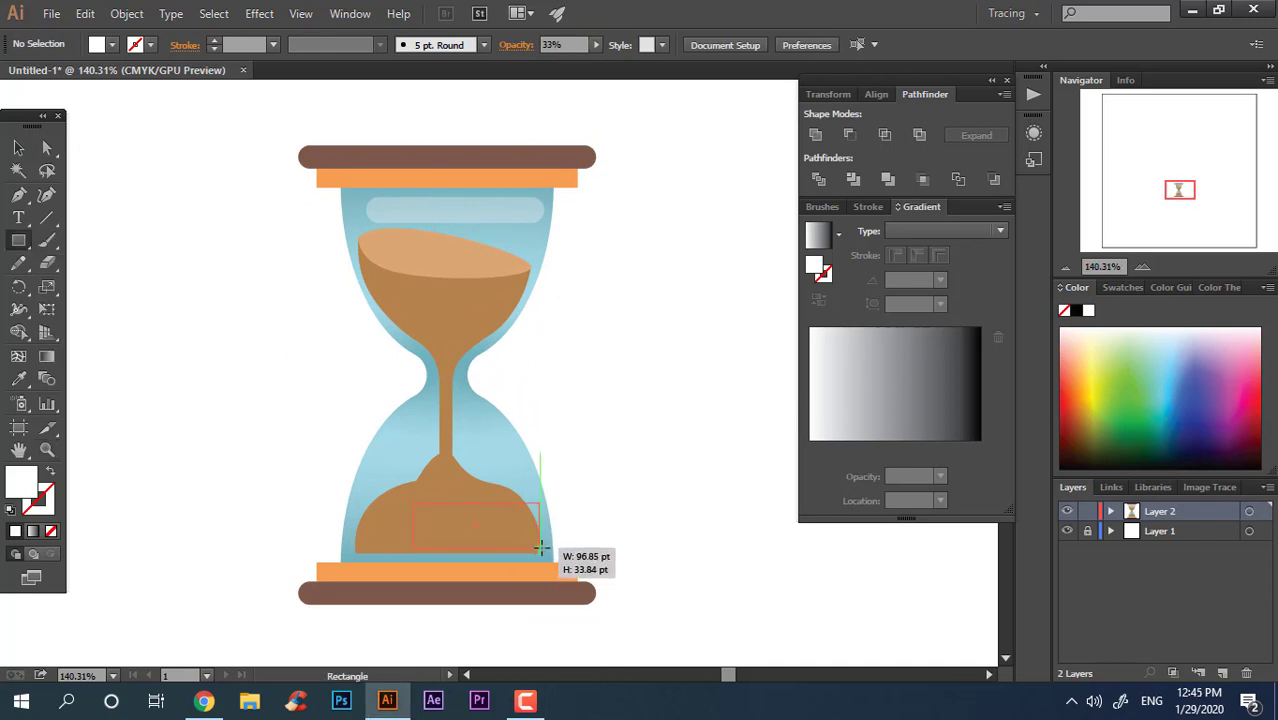
pyautogui.click(49, 156)
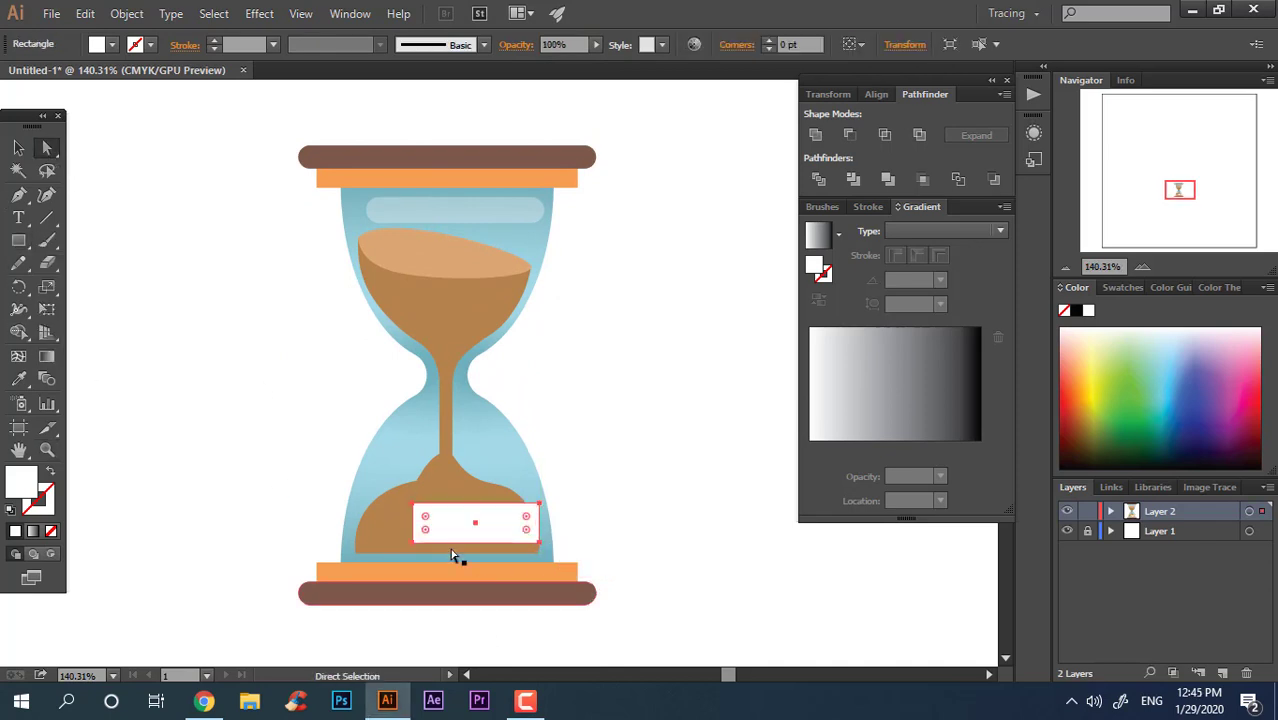
pyautogui.moveTo(426, 521); pyautogui.dragTo(445, 532)
# Eyedropper the top highlight bar to give the lower bar its 33% white look
pyautogui.click(18, 379)
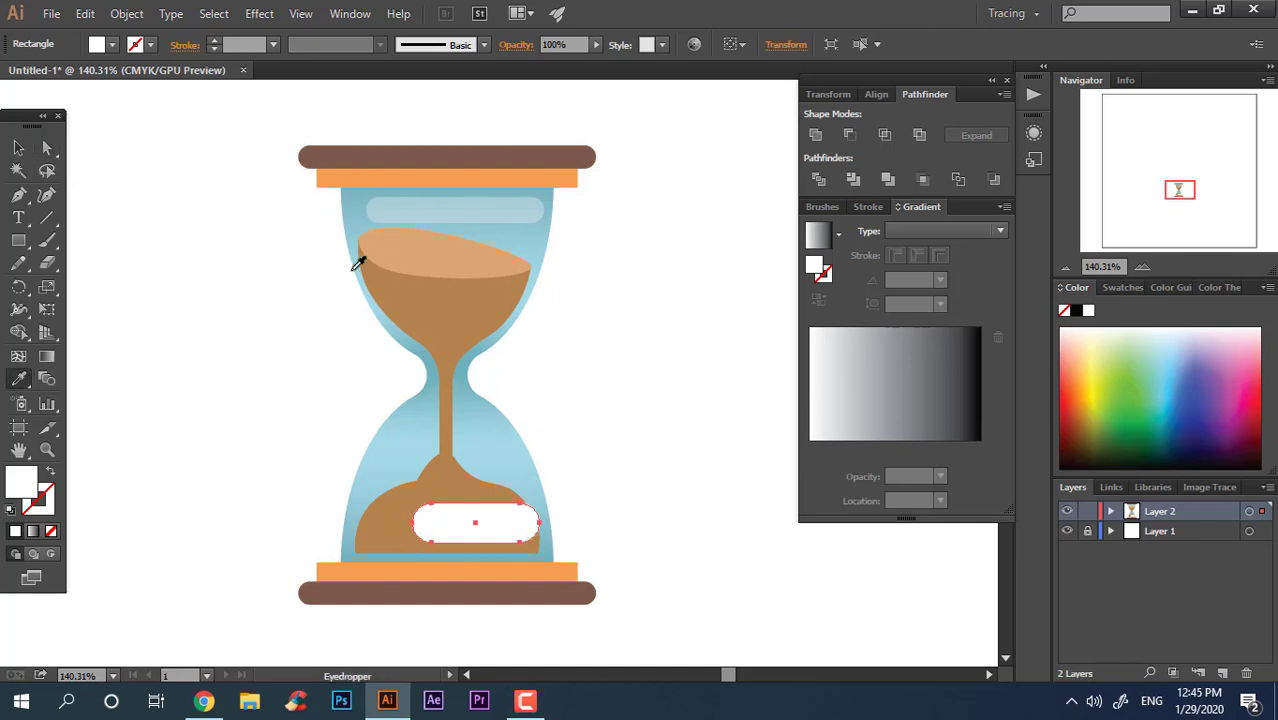
pyautogui.click(422, 210)
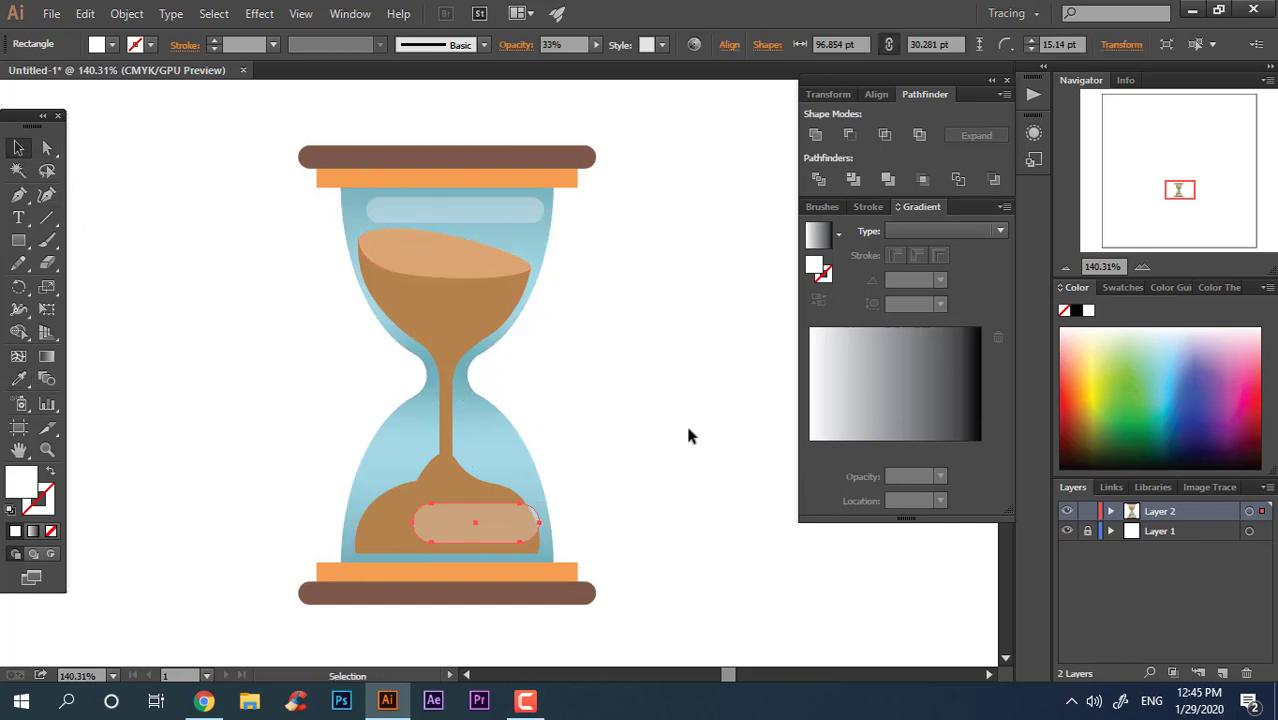
pyautogui.scroll(-1, 685, 421)
pyautogui.scroll(-1, 618, 436)
pyautogui.scroll(-1, 641, 396)
pyautogui.moveTo(635, 366); pyautogui.dragTo(608, 347)
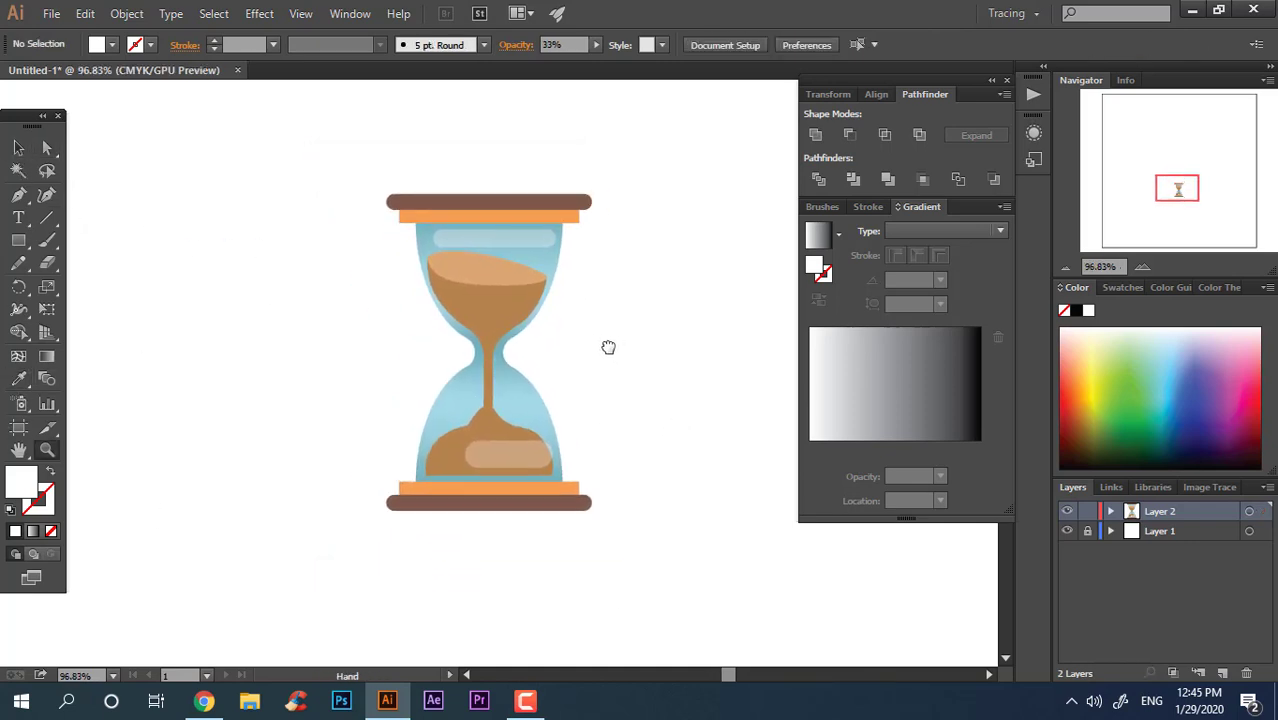
pyautogui.scroll(-1, 556, 356)
pyautogui.scroll(2, 558, 356)
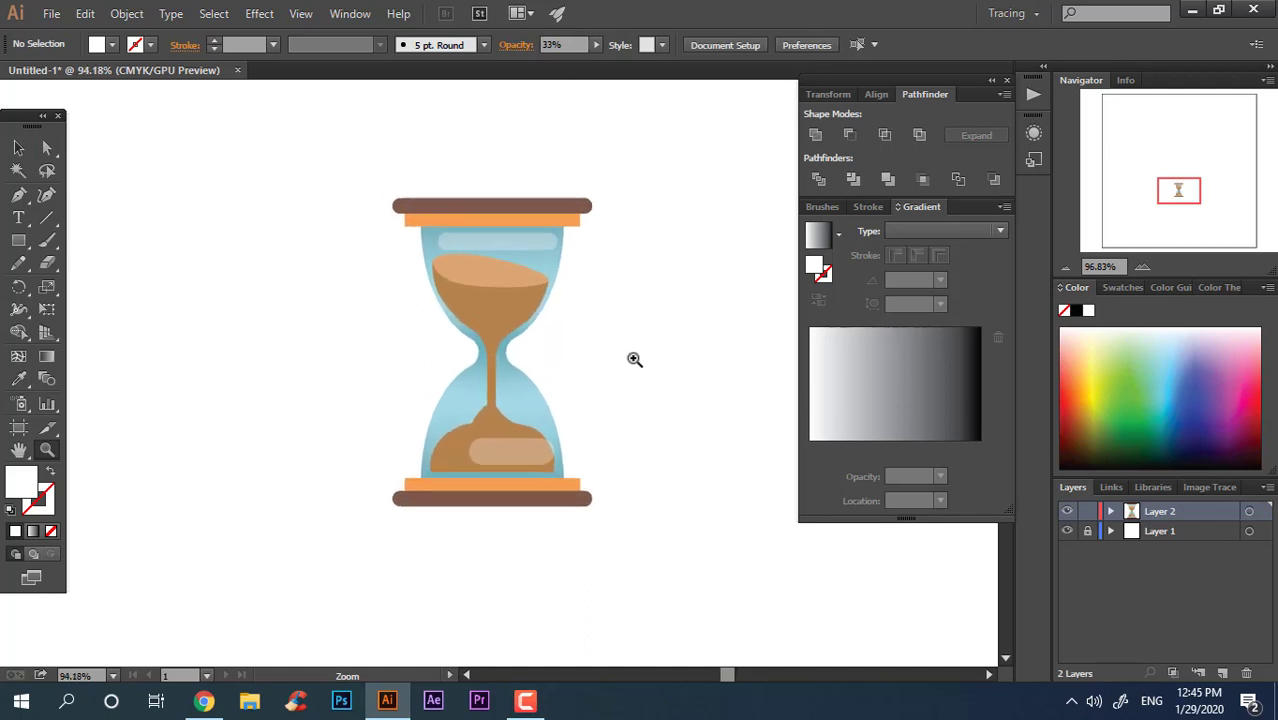
pyautogui.scroll(1, 588, 403)
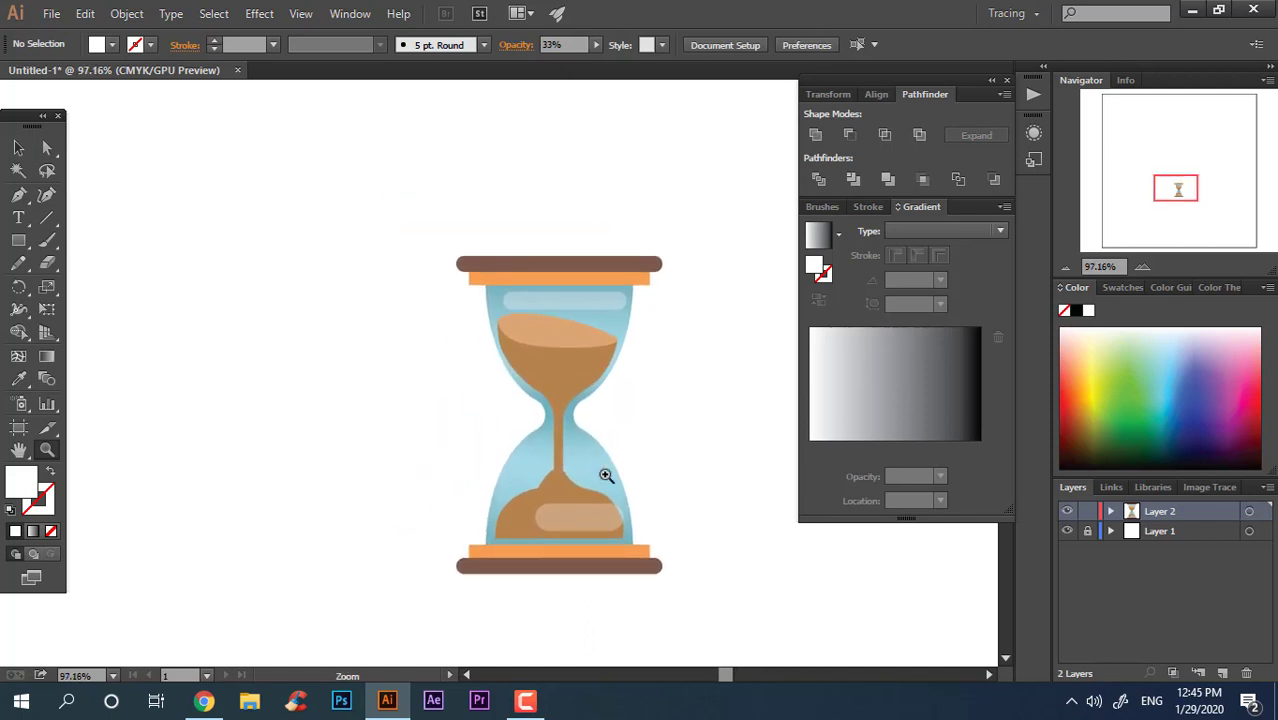
pyautogui.scroll(2, 601, 479)
pyautogui.moveTo(18, 240); pyautogui.dragTo(74, 285)
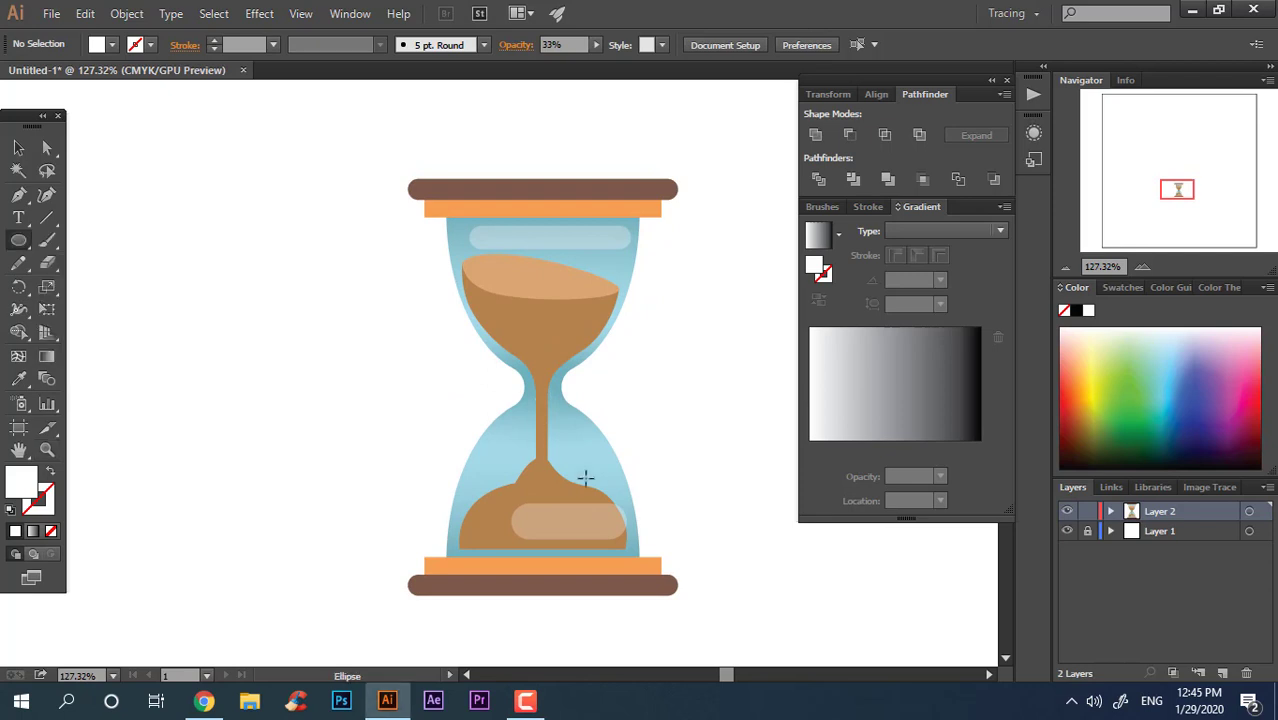
# Draw a small translucent white circle in the lower bulb and copy it into the upper bulb
pyautogui.moveTo(556, 452); pyautogui.dragTo(595, 492)
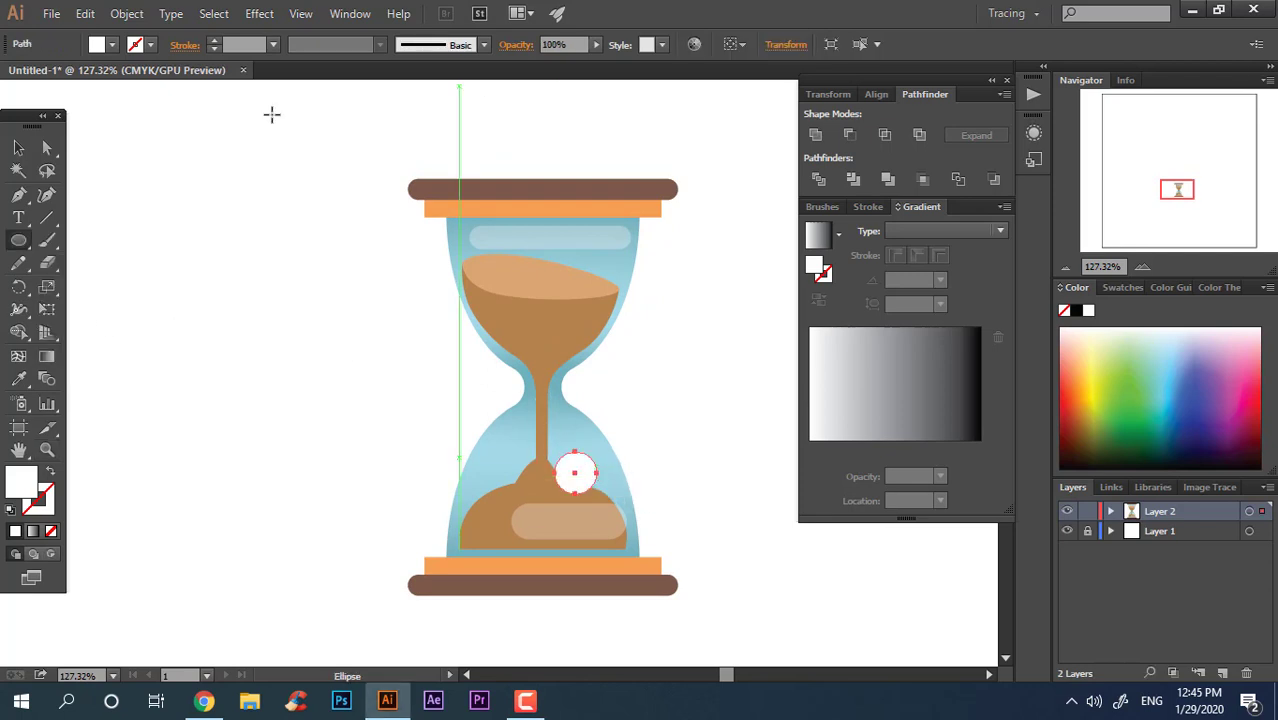
pyautogui.click(18, 378)
pyautogui.click(610, 522)
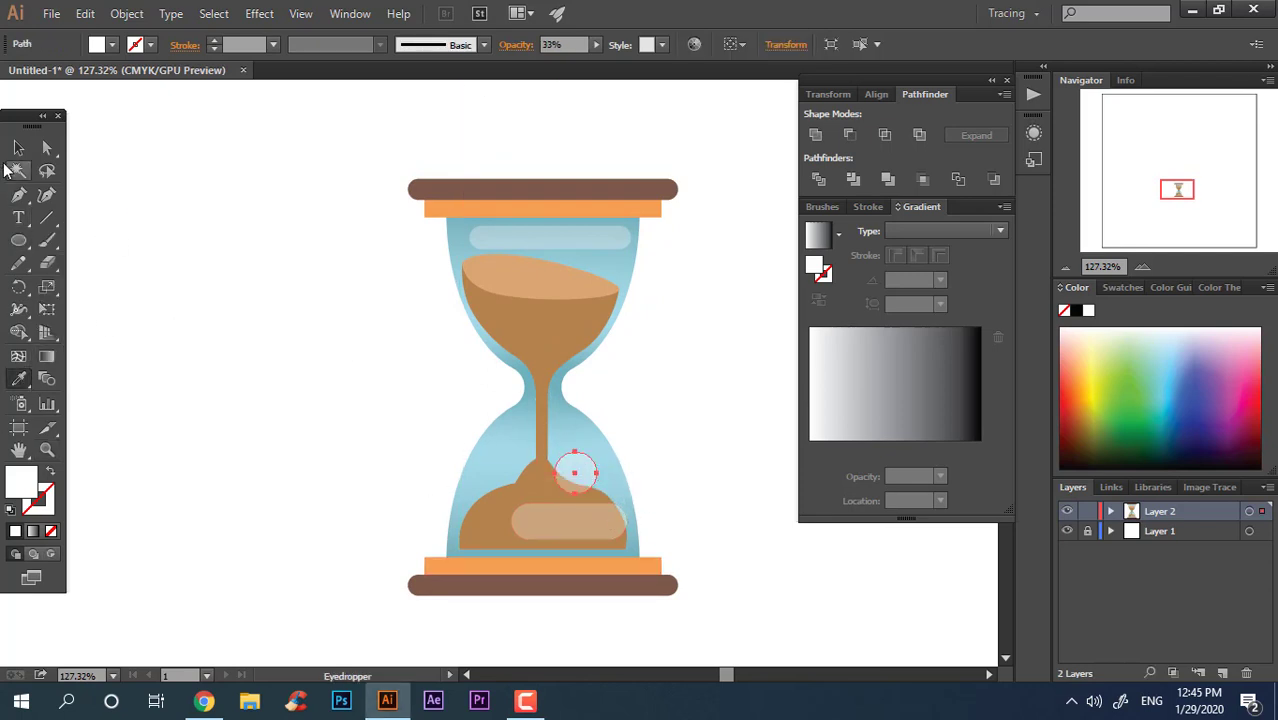
pyautogui.click(18, 148)
pyautogui.moveTo(595, 490)
pyautogui.mouseDown()
pyautogui.moveTo(620, 305)
pyautogui.moveTo(655, 325)
pyautogui.mouseUp()
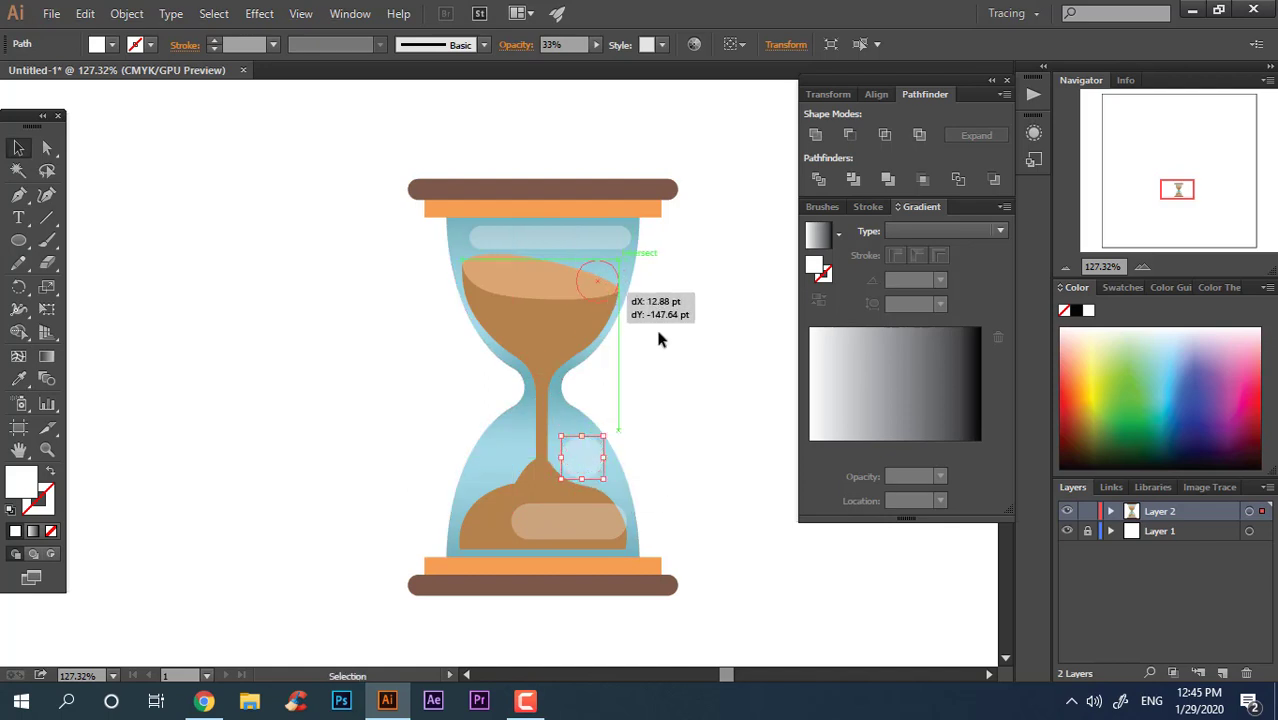
pyautogui.keyDown('ctrl'); pyautogui.keyDown('alt'); pyautogui.click(678, 456); pyautogui.keyUp('alt'); pyautogui.keyUp('ctrl')
pyautogui.keyDown('ctrl'); pyautogui.keyDown('alt'); pyautogui.click(640, 491); pyautogui.keyUp('alt'); pyautogui.keyUp('ctrl')
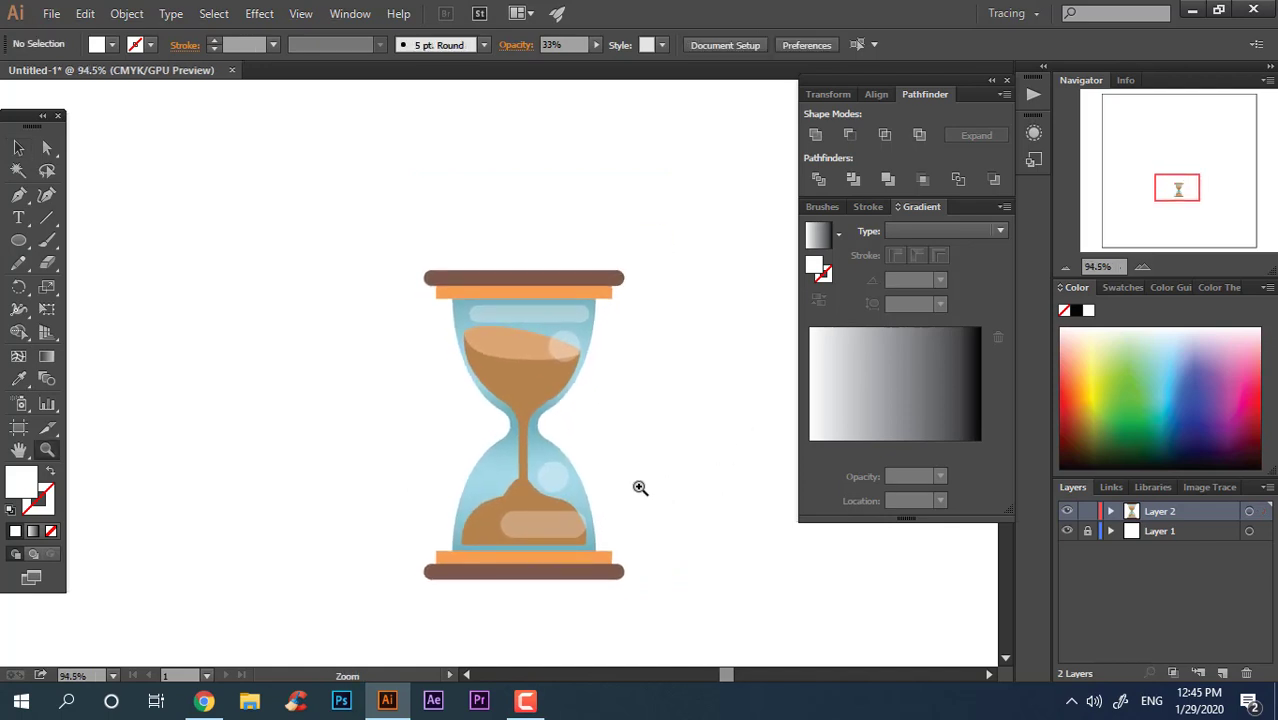
pyautogui.moveTo(646, 500)
pyautogui.mouseDown()
pyautogui.moveTo(642, 456)
pyautogui.moveTo(625, 474)
pyautogui.moveTo(612, 459)
pyautogui.mouseUp()
pyautogui.keyDown('ctrl'); pyautogui.click(614, 454); pyautogui.keyUp('ctrl')
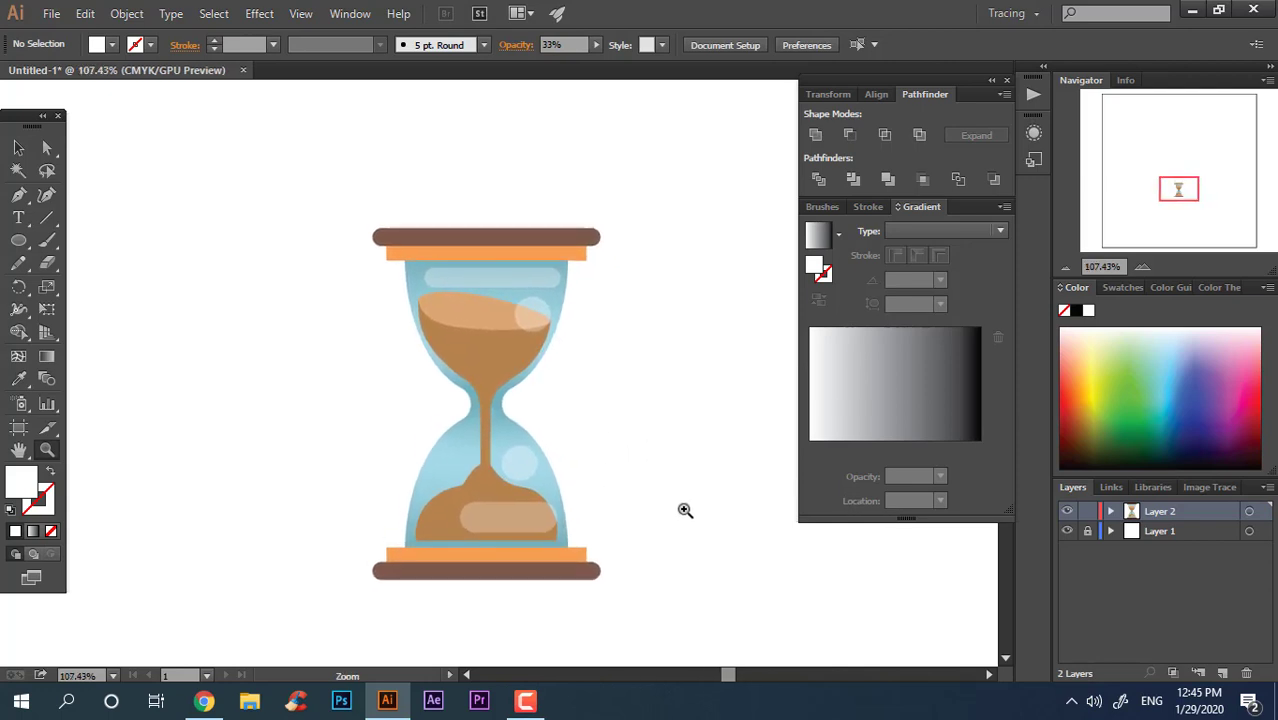
pyautogui.moveTo(573, 477); pyautogui.dragTo(592, 486)
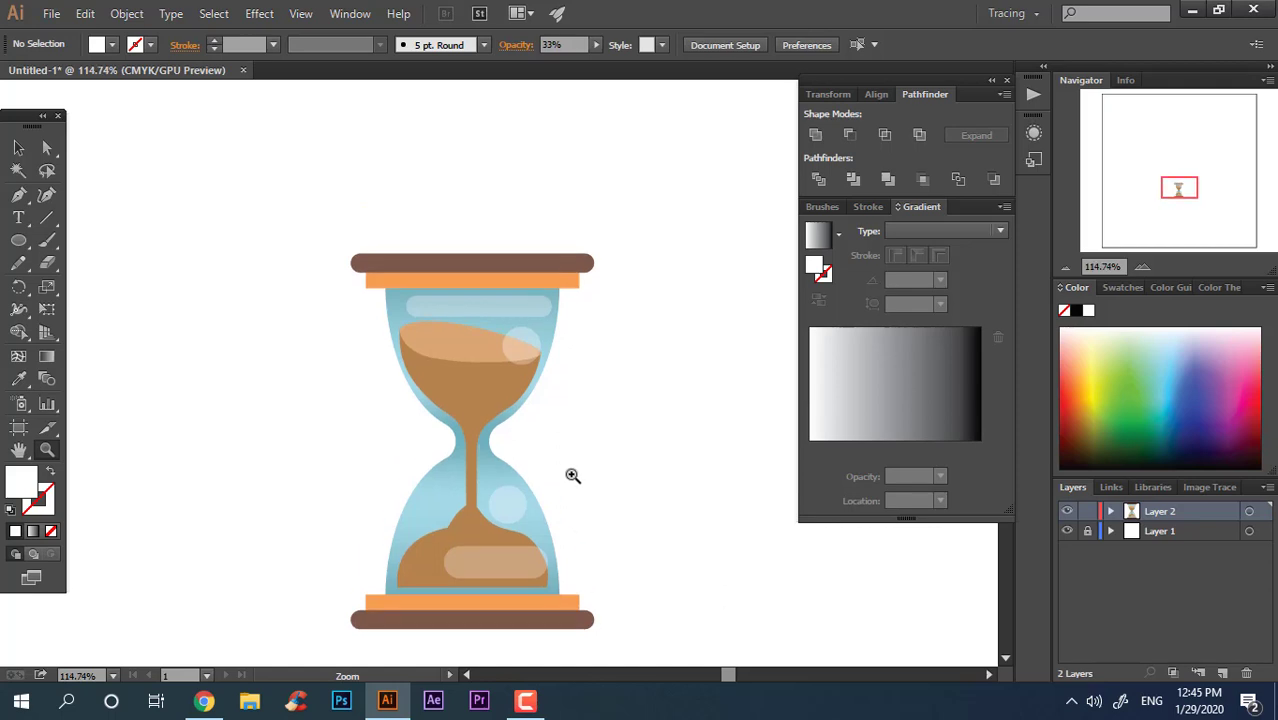